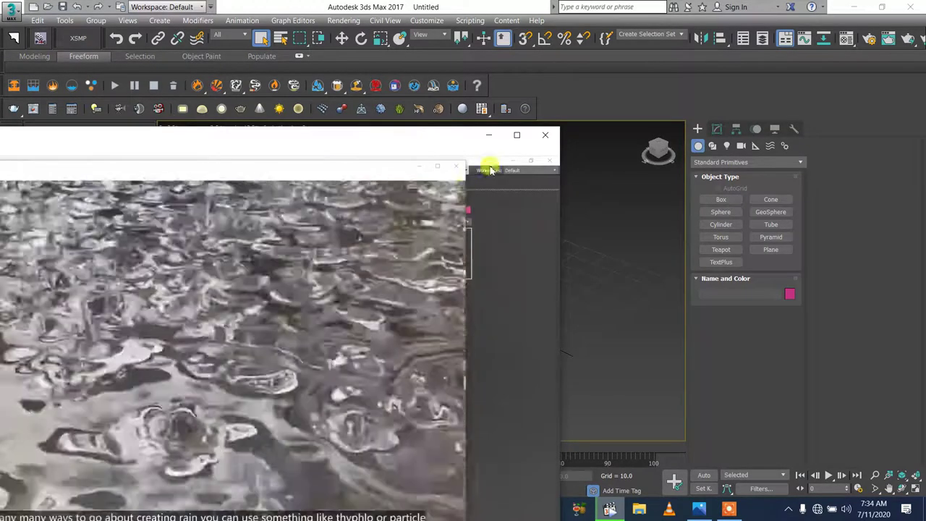
Close the water reference window
left_click(545, 134)
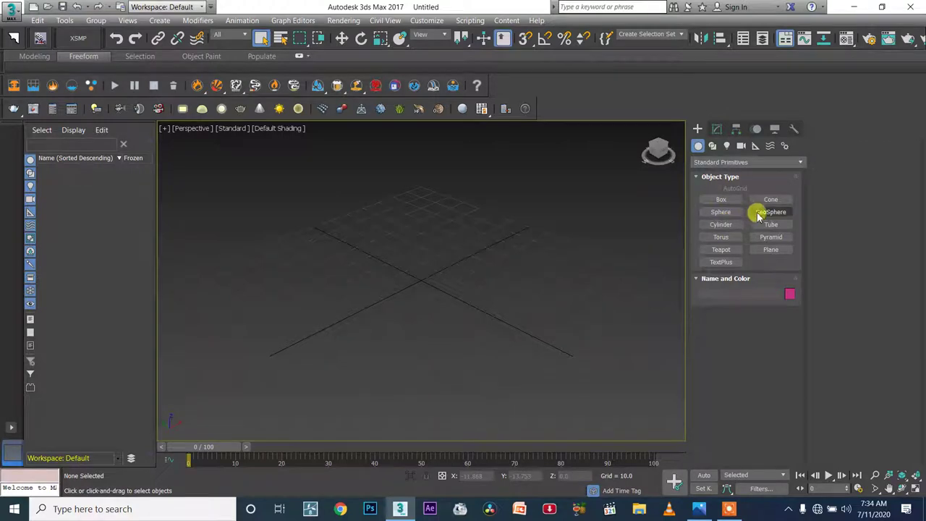
Create a flat plane about 105 by 105 units over the centre of the grid
left_click(771, 250)
left_click_drag(442, 368, 571, 284)
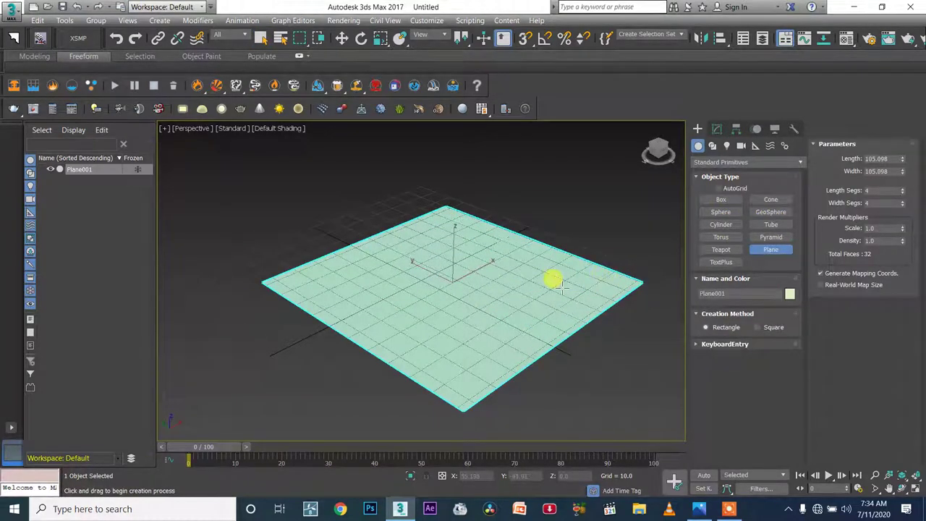
scroll(509, 300, "up", 3)
middle_click_drag(508, 299, 482, 306, "alt")
scroll(520, 290, "up", 3)
key("F4")
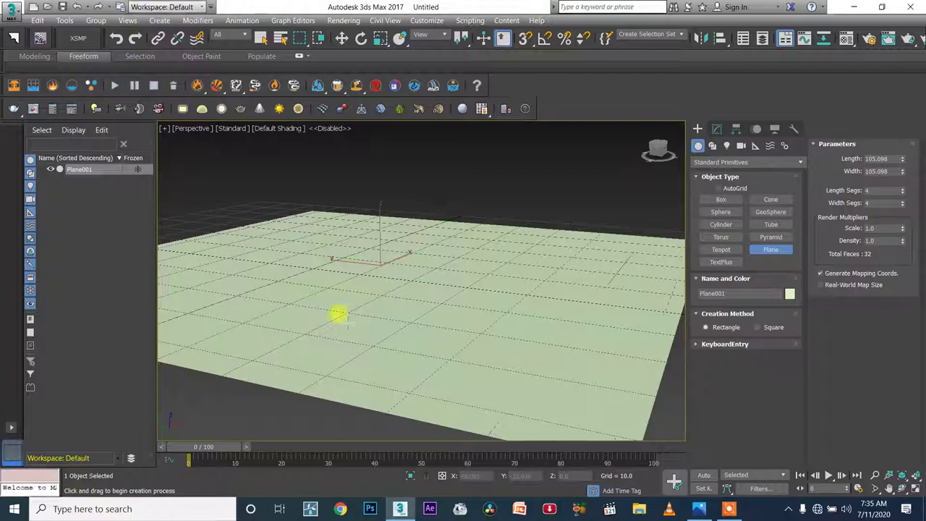
scroll(356, 315, "up", 1)
scroll(413, 366, "up", 1)
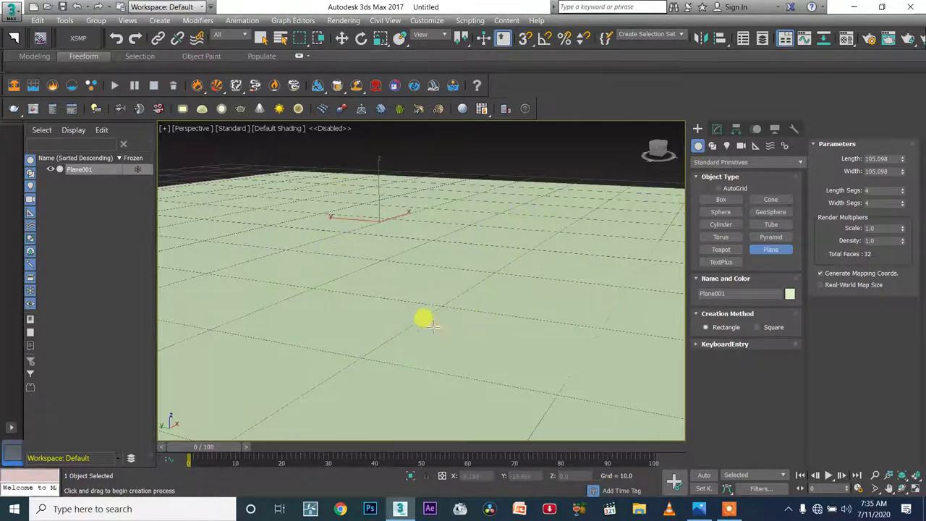
middle_click_drag(504, 265, 523, 277, "alt")
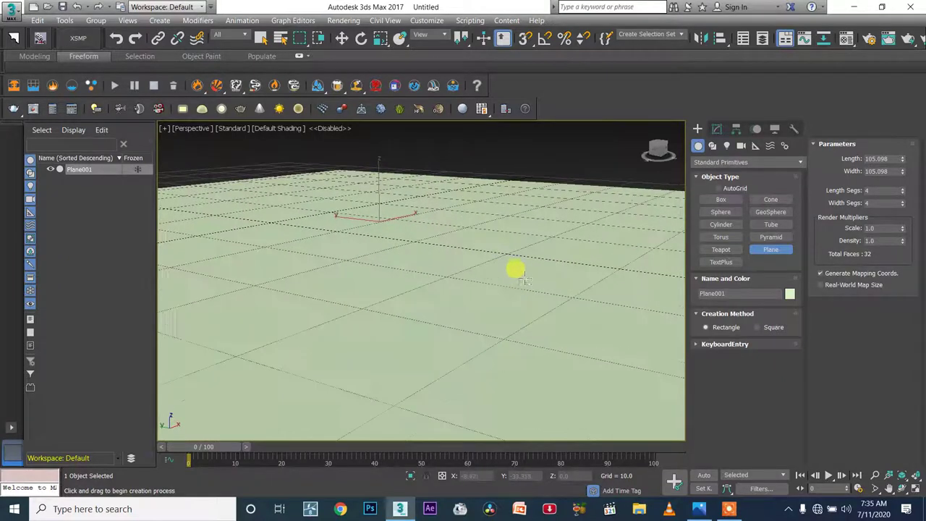
middle_click_drag(368, 275, 390, 287, "alt")
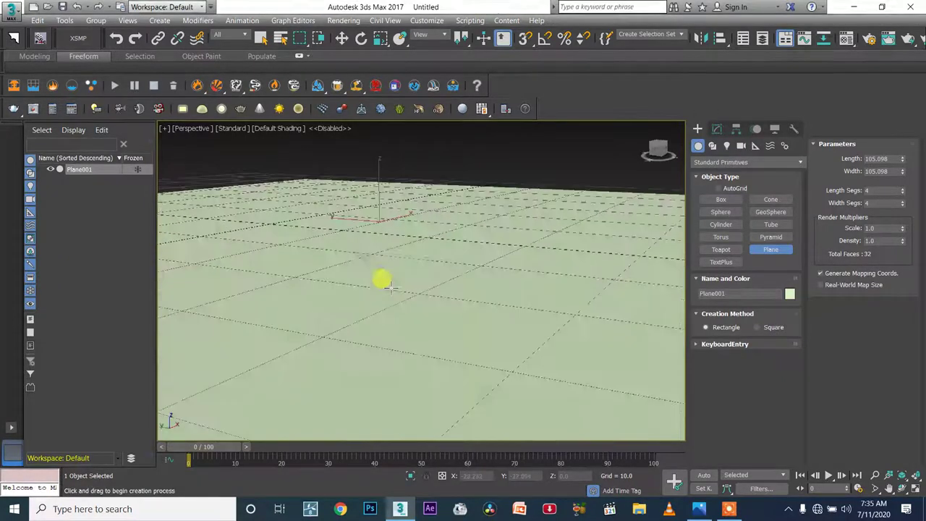
middle_click_drag(491, 293, 473, 261, "alt")
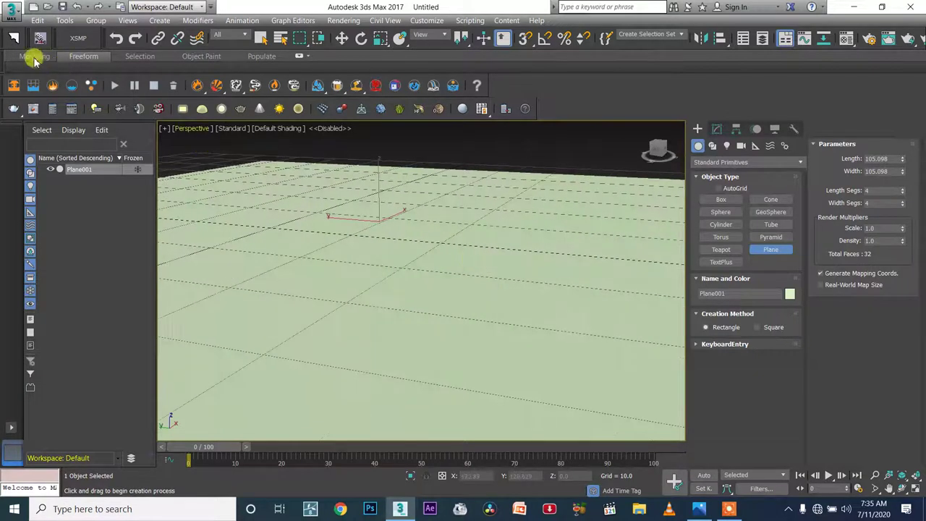
Create a V-Ray camera matching the perspective view, look through it and orbit it over the plane
left_click(40, 37)
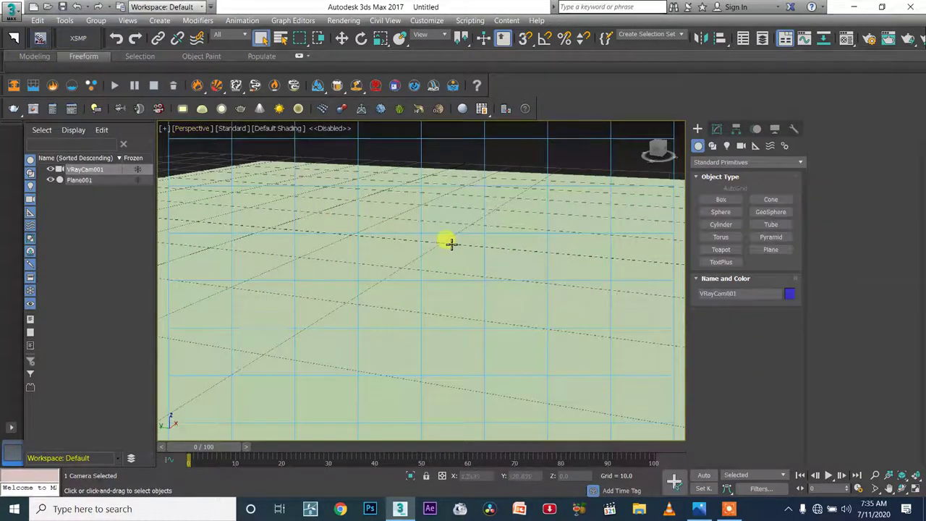
key("c")
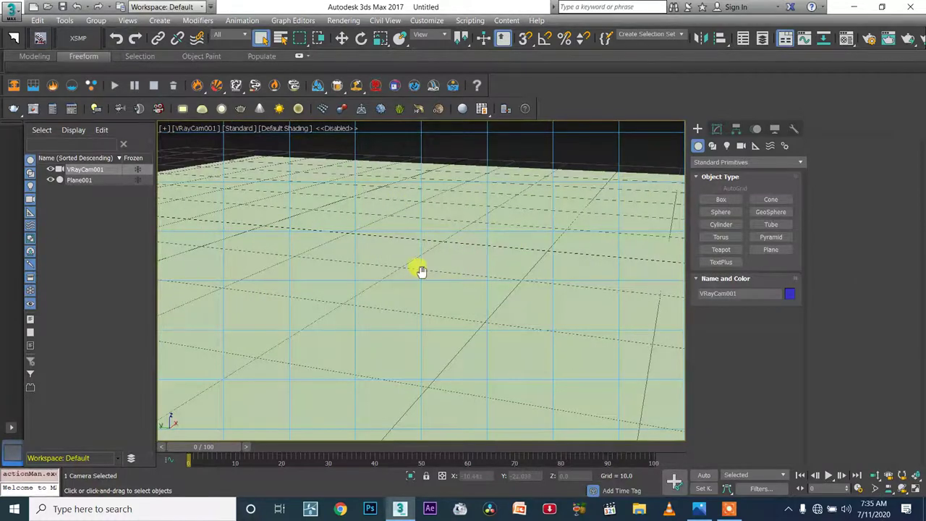
left_click(902, 490)
left_click_drag(521, 356, 299, 241)
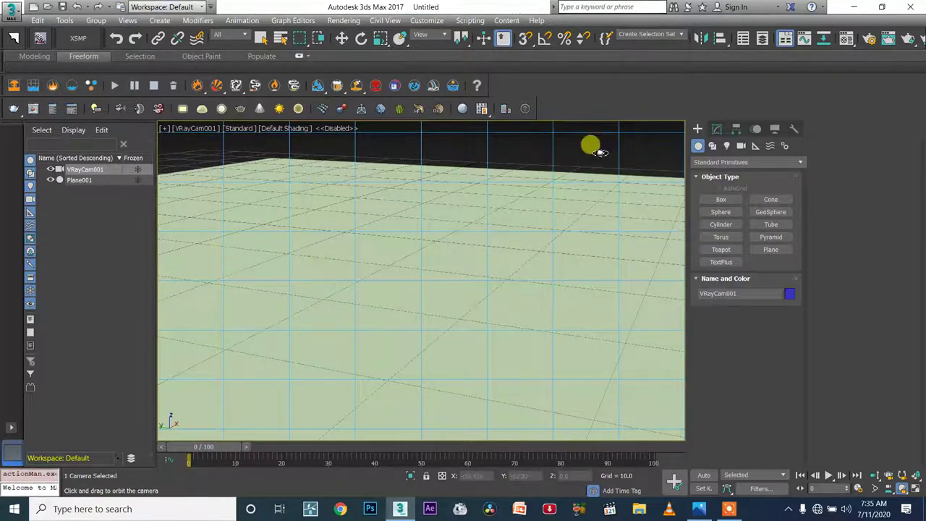
left_click_drag(335, 242, 355, 253)
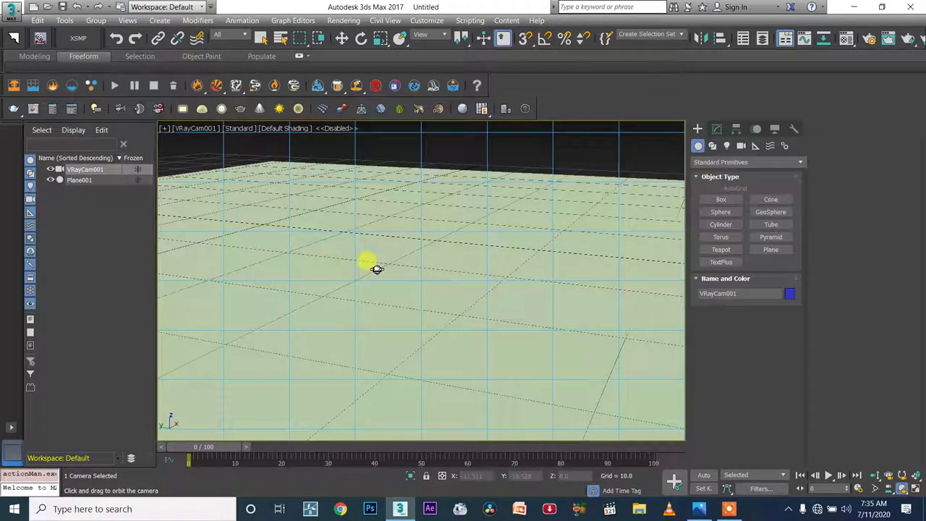
Delete the plane and the V-Ray camera, and return to the perspective view
key("w")
left_click(377, 269)
key("Delete")
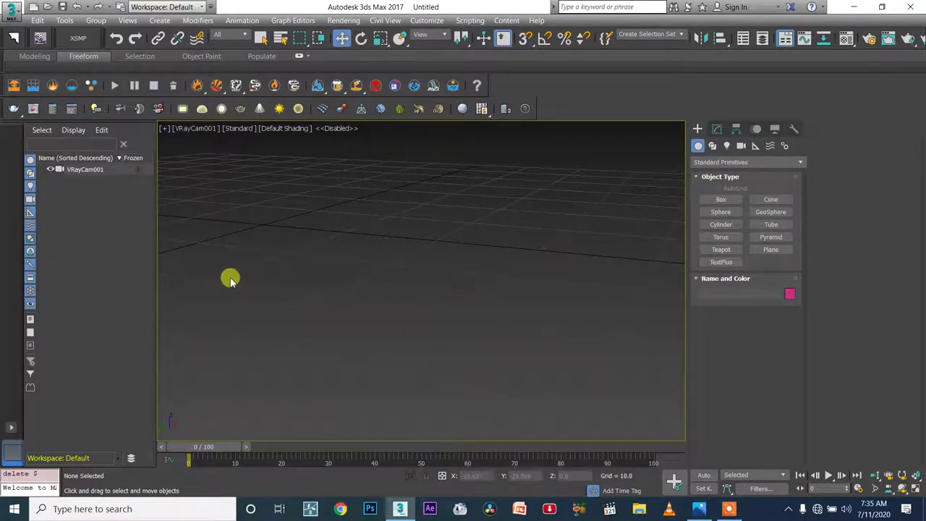
left_click_drag(175, 138, 339, 390)
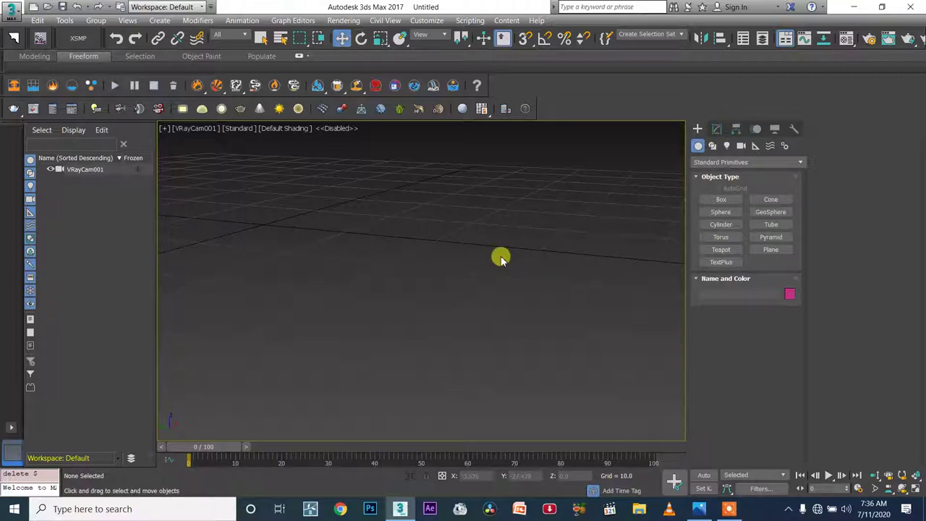
key("p")
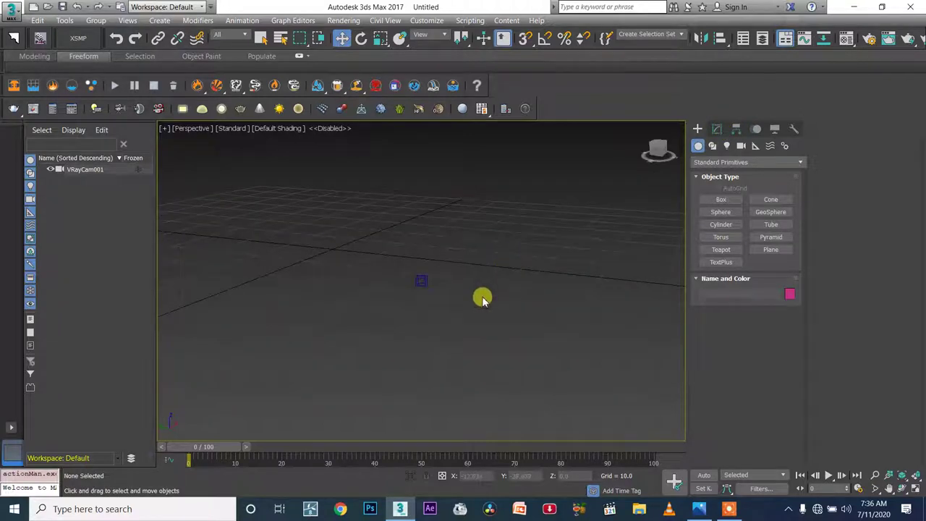
left_click(421, 282)
key("Delete")
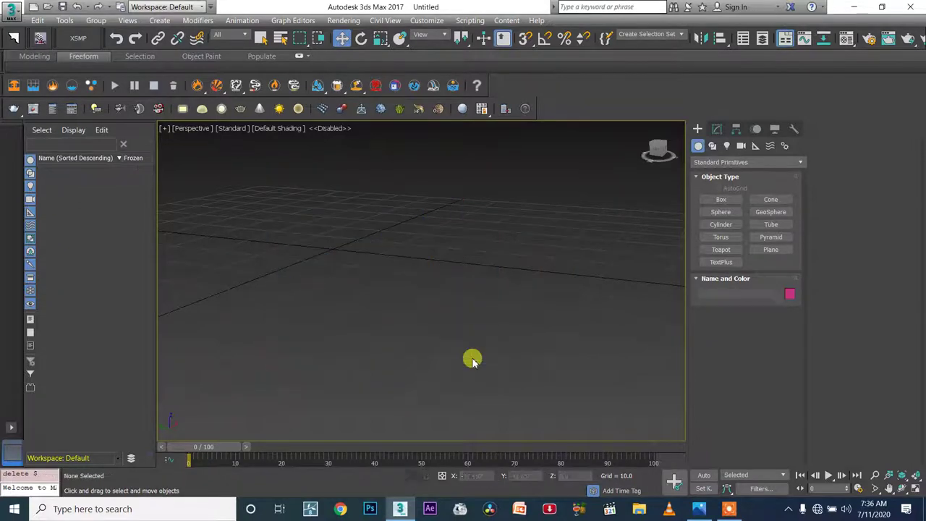
key("z")
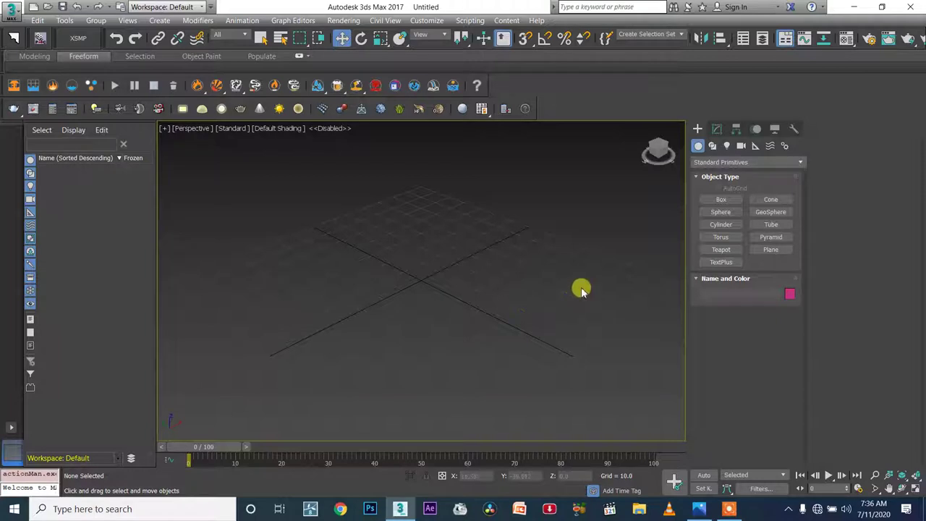
Create a PhoenixFD liquid simulator over the grid, about 139 by 142 by 41 cells
left_click(703, 162)
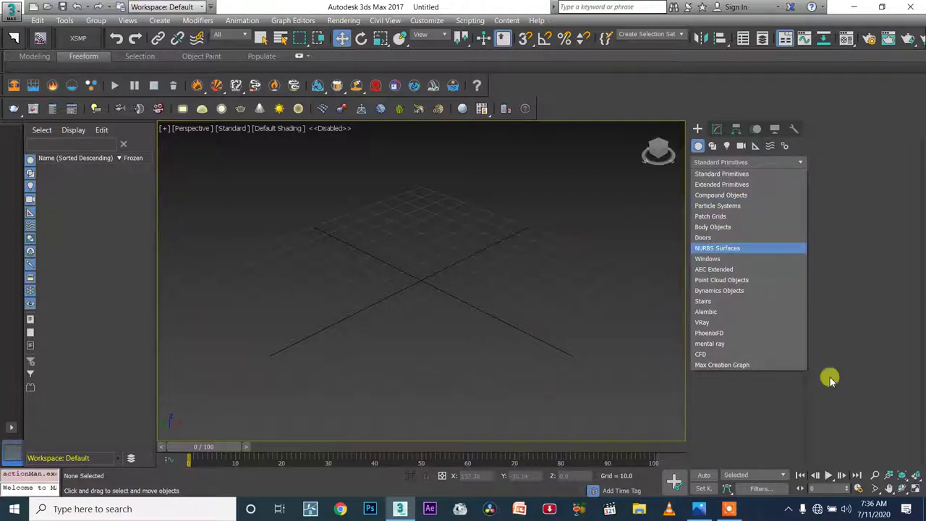
left_click(740, 333)
left_click(720, 212)
scroll(321, 310, "down", 3)
scroll(344, 251, "up", 2)
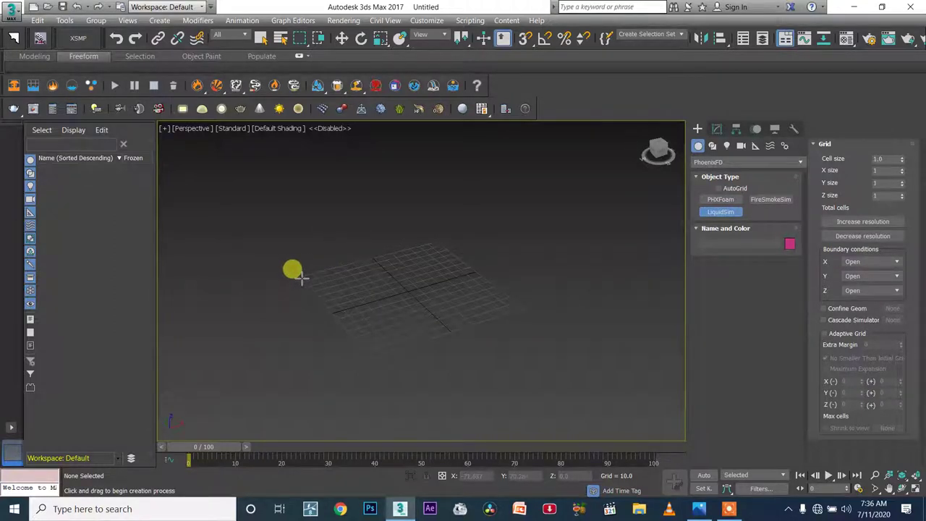
left_click_drag(303, 275, 524, 310)
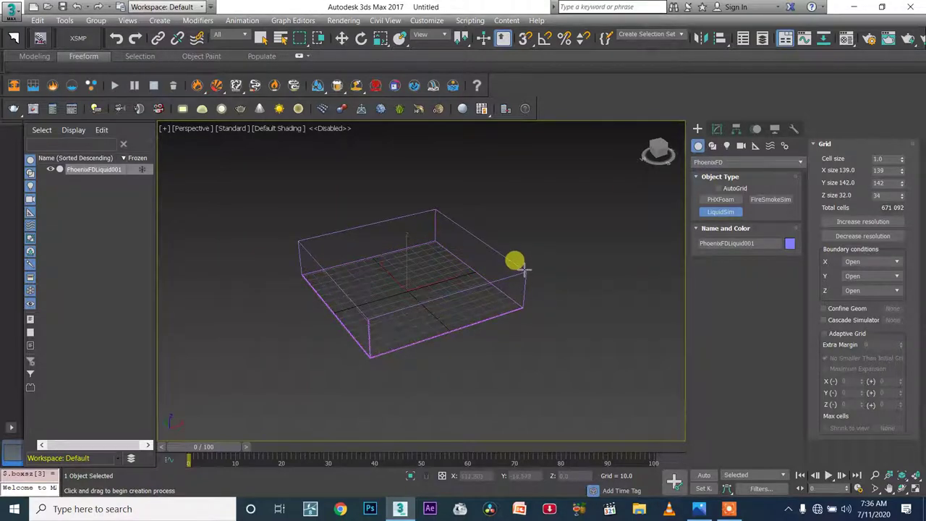
scroll(496, 326, "up", 3)
scroll(463, 318, "up", 2)
scroll(463, 318, "down", 5)
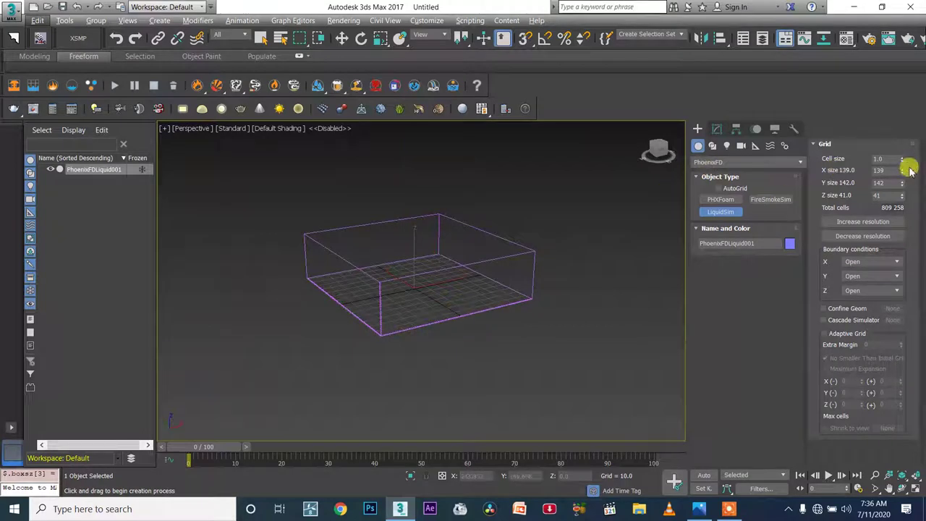
Set the liquid simulator's grid Z size to 50
mouse_move(903, 189)
left_mouse_down()
mouse_move(898, 201)
mouse_move(899, 185)
mouse_move(906, 196)
left_mouse_up()
scroll(517, 207, "up", 4)
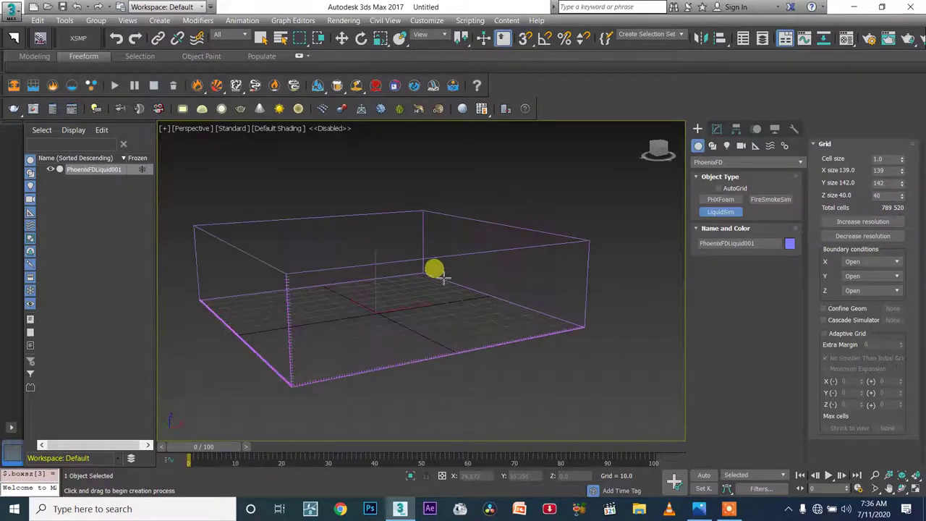
middle_click_drag(444, 273, 456, 269, "alt")
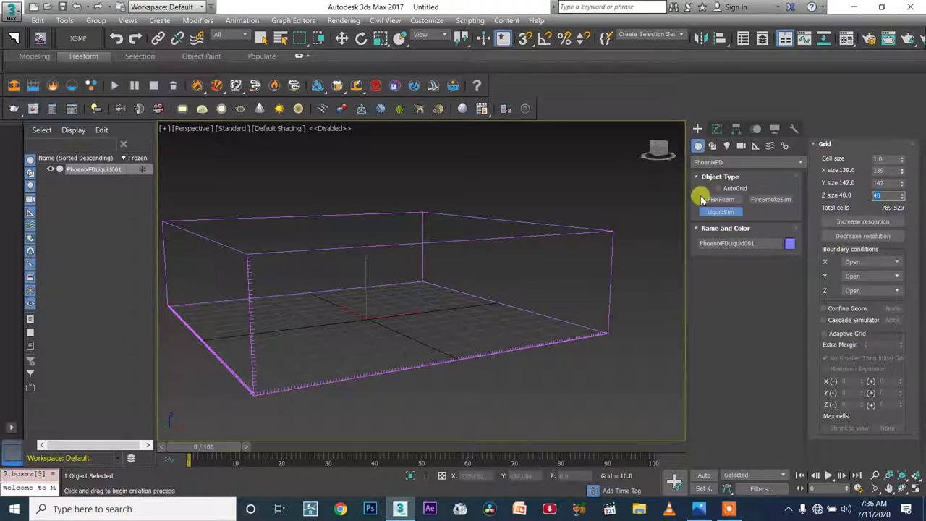
double_click(884, 195)
type("5")
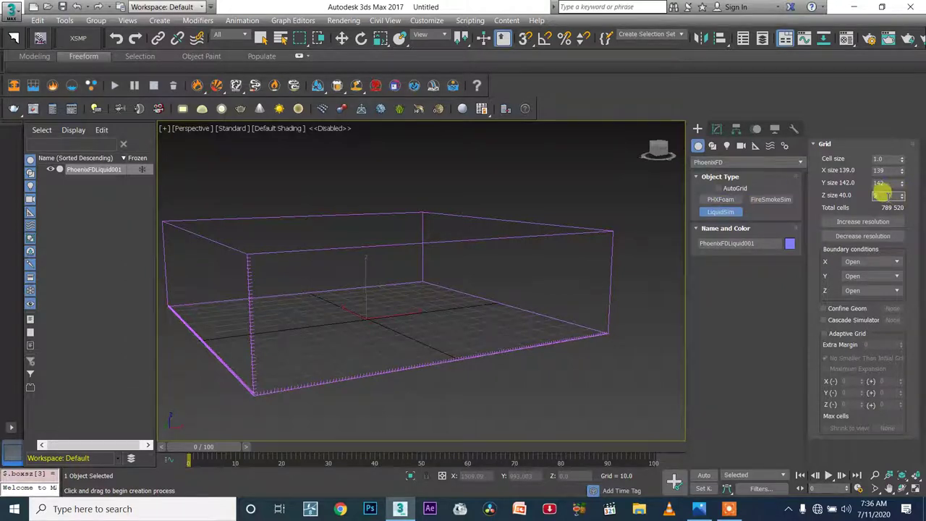
scroll(423, 268, "down", 3)
right_click(527, 374)
middle_click_drag(527, 374, 470, 335, "alt")
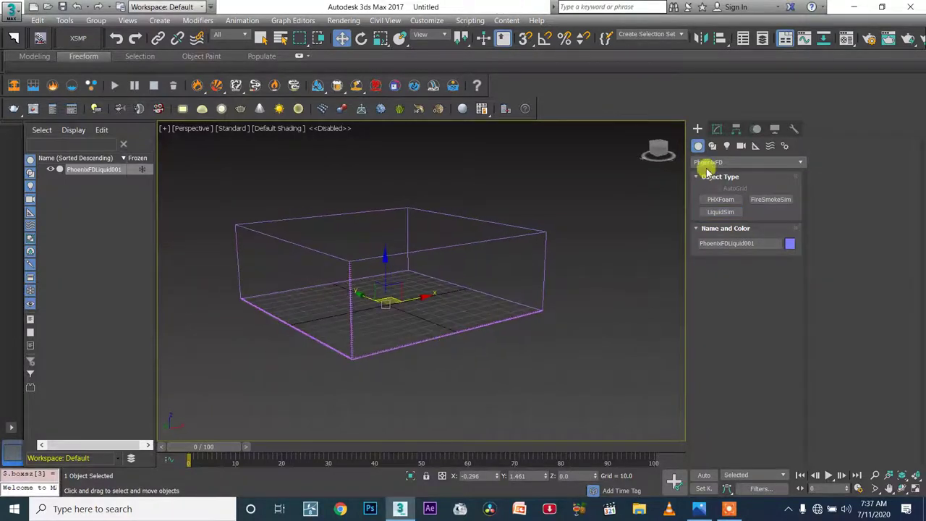
Enable initial fill up in the liquid simulator's dynamics and set it to 20
left_click(717, 130)
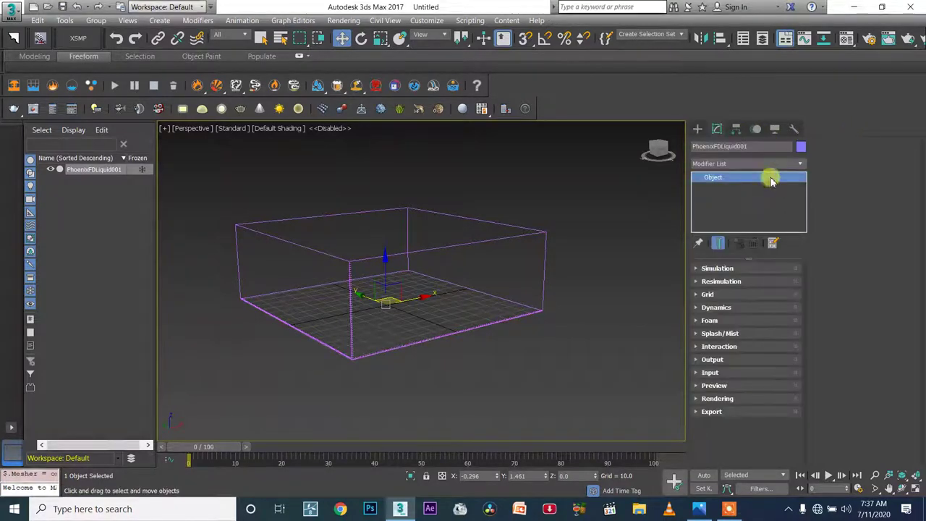
left_click(732, 294)
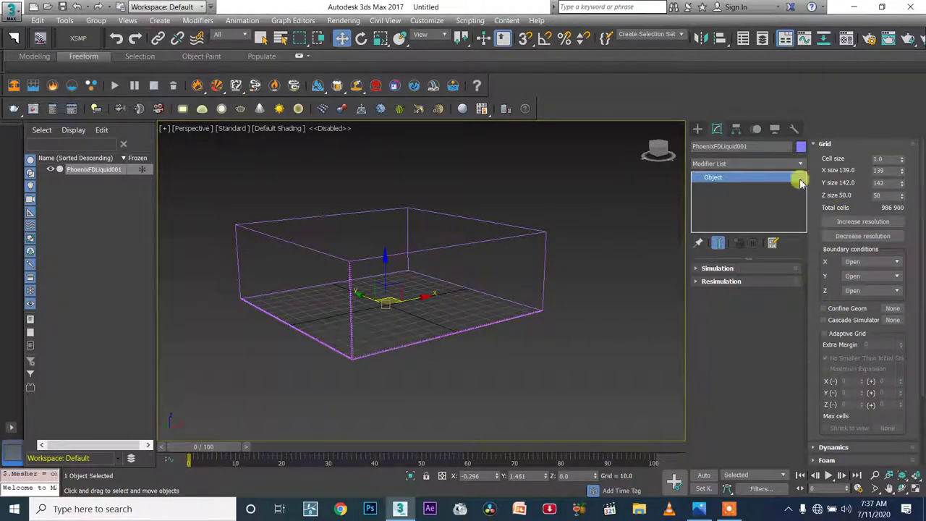
left_click(823, 142)
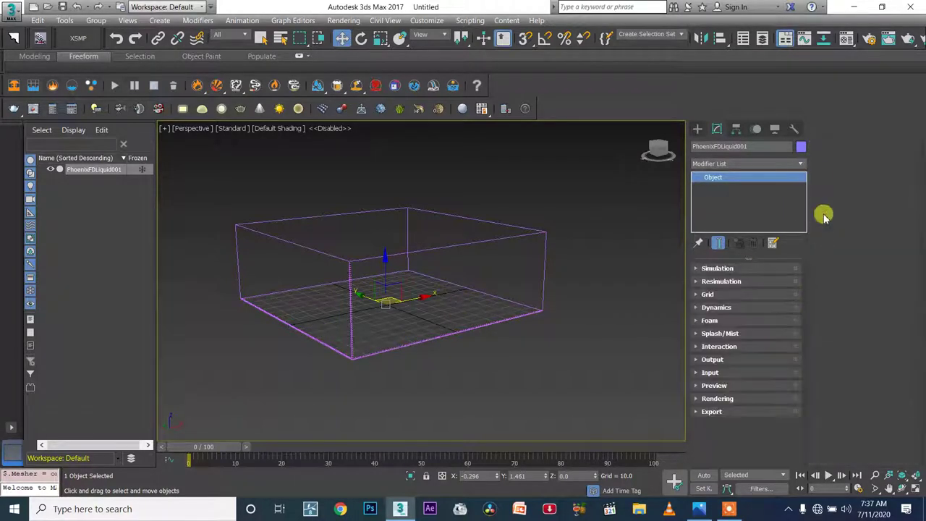
left_click(739, 308)
left_click(839, 194)
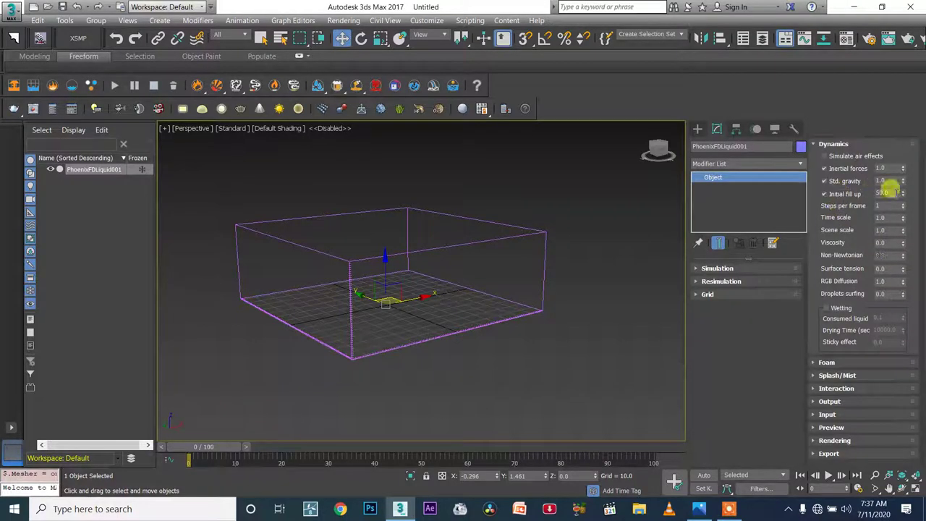
left_click(884, 192)
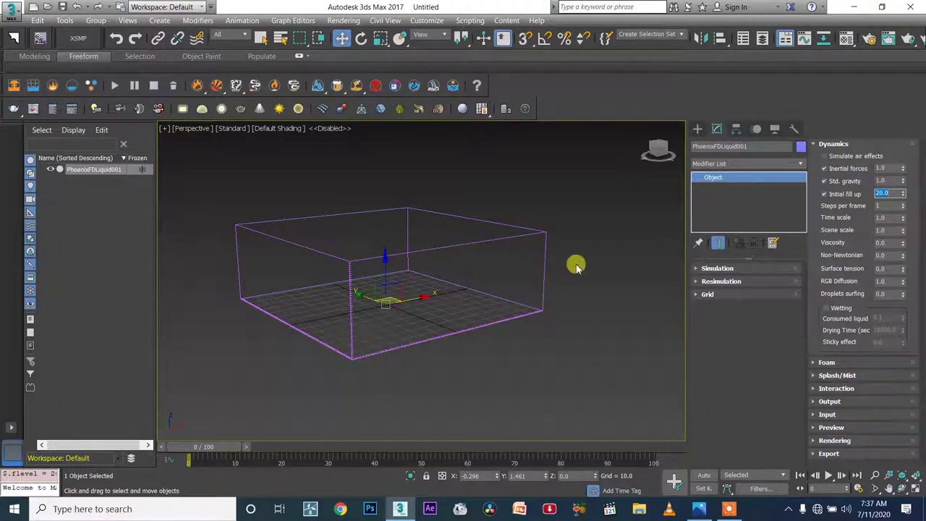
Set the liquid simulator's initial fill up to 15
scroll(365, 335, "up", 5)
scroll(367, 335, "down", 2)
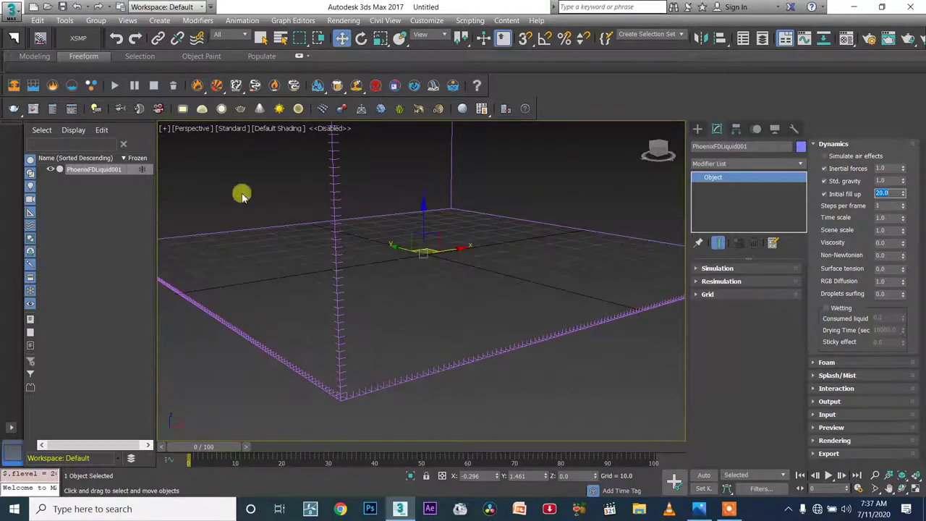
scroll(489, 286, "up", 3)
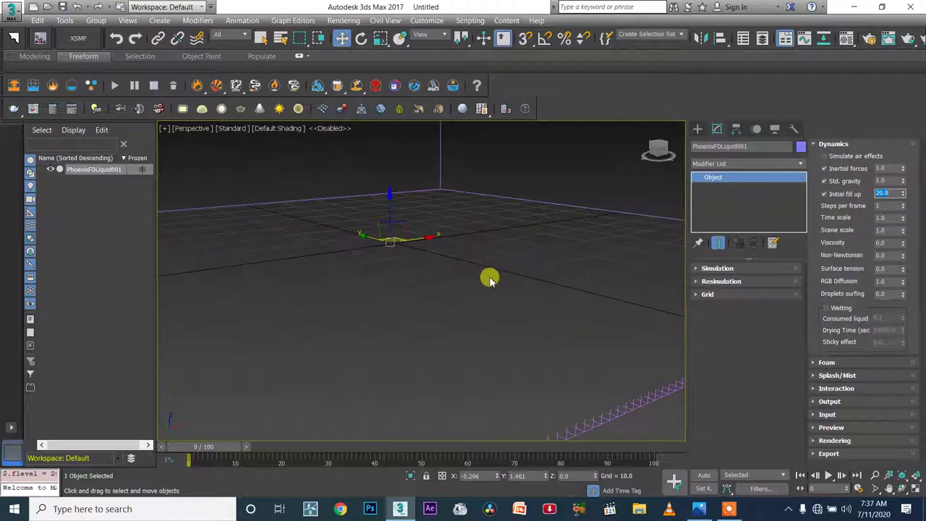
scroll(463, 309, "up", 2)
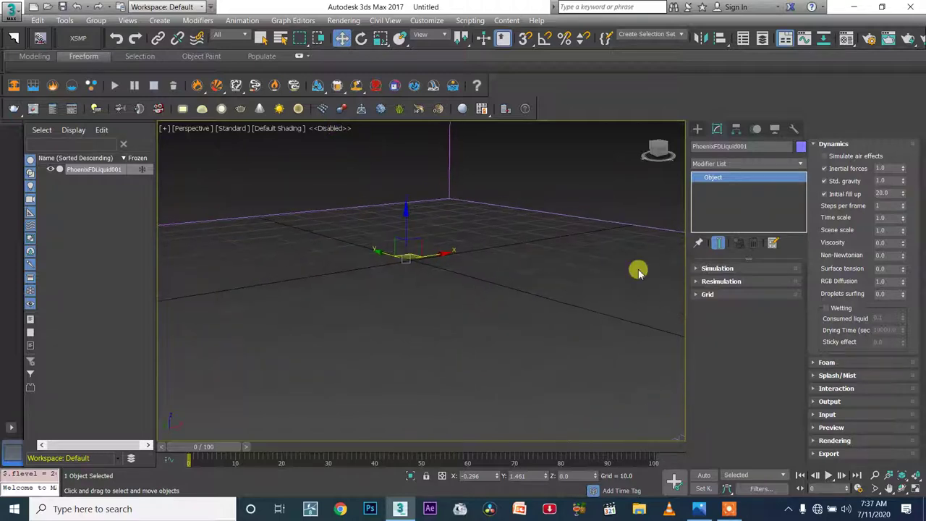
scroll(276, 333, "down", 2)
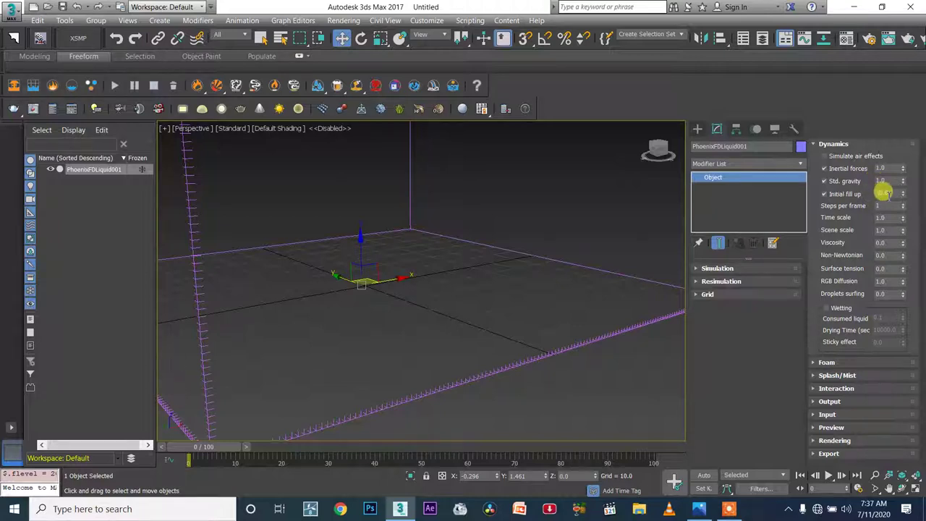
double_click(884, 193)
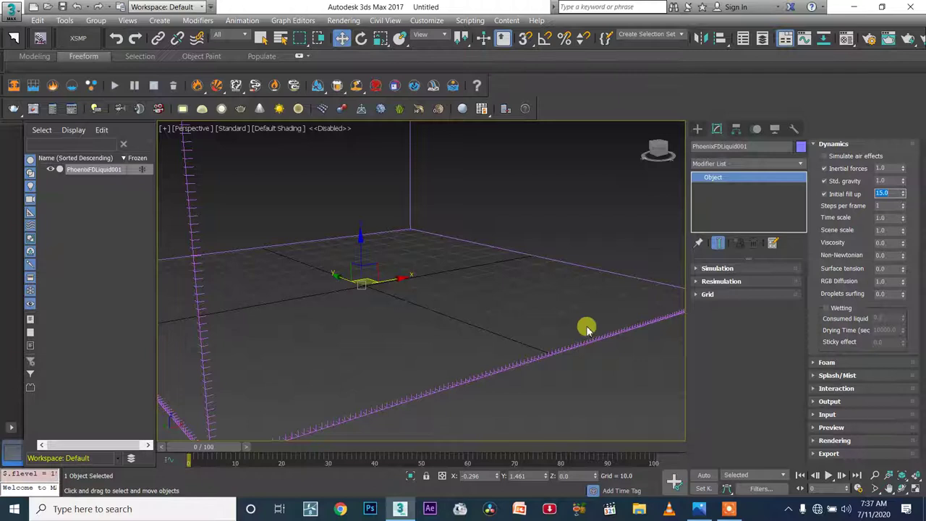
scroll(586, 329, "down", 3)
middle_click_drag(403, 337, 442, 346, "alt")
scroll(383, 379, "up", 3)
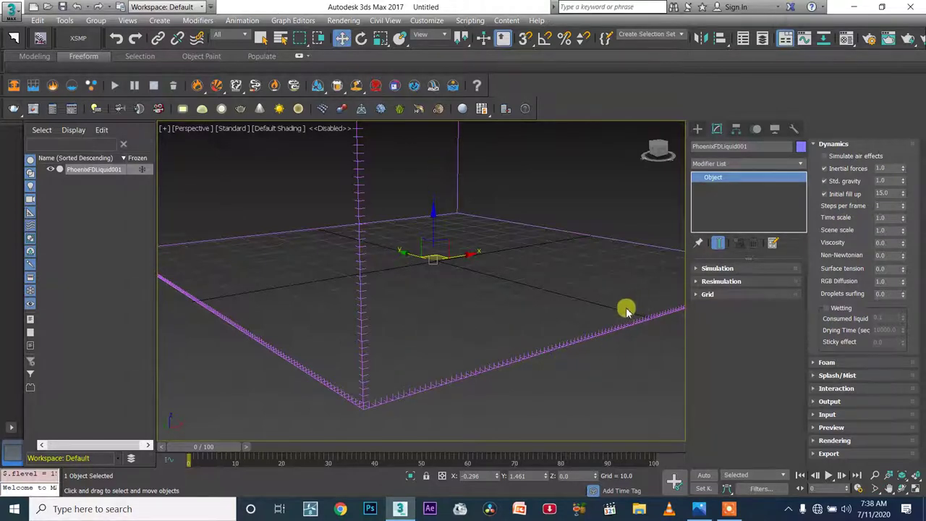
Set the liquid simulator grid's X, Y and Z boundary conditions to Jammed both
left_click(833, 144)
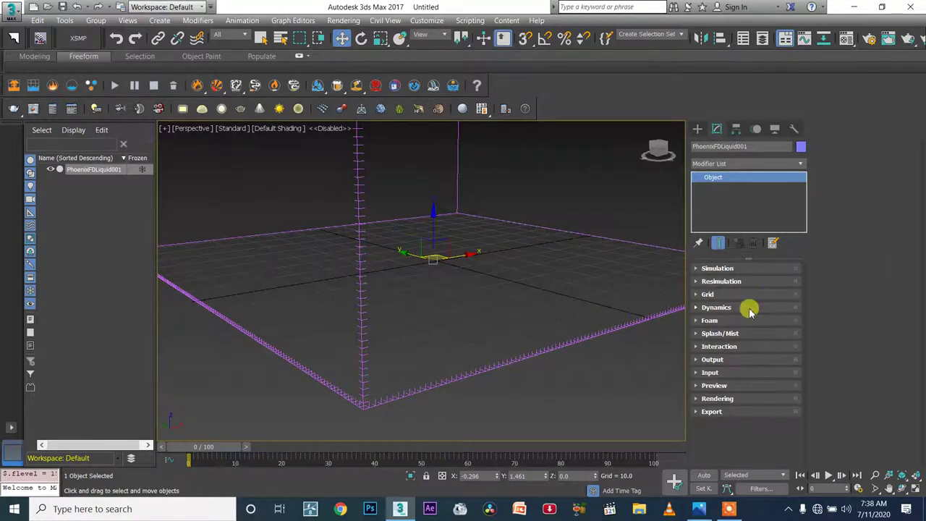
left_click(729, 295)
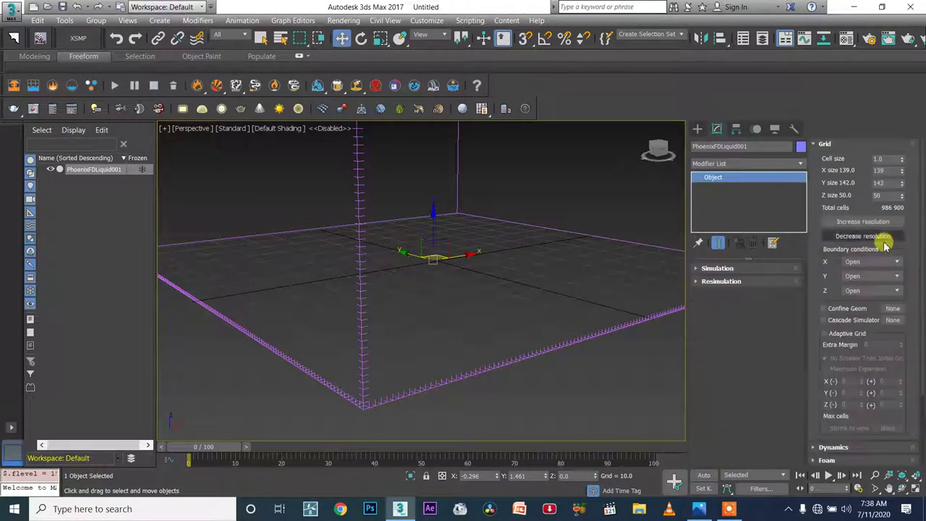
left_click(862, 263)
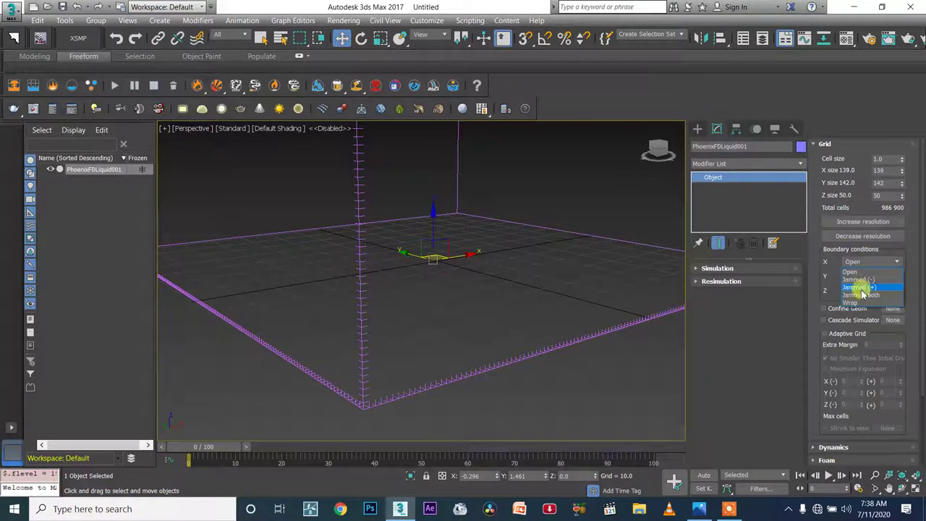
left_click(859, 283)
left_click(858, 278)
left_click(858, 298)
left_click(857, 293)
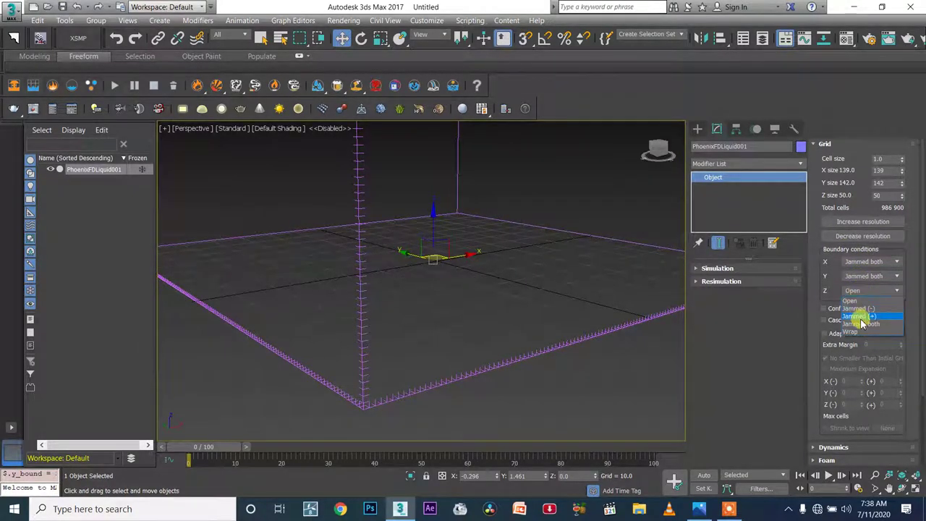
left_click(866, 324)
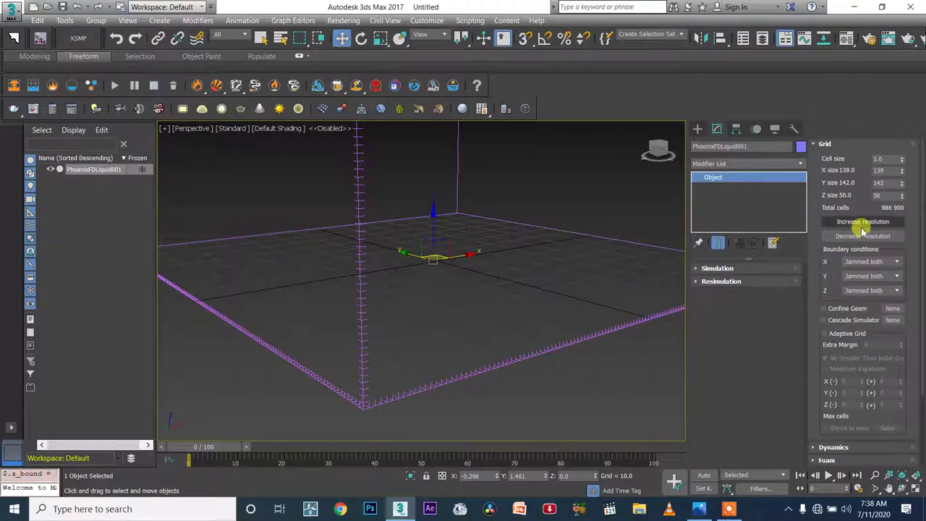
Try grid cell sizes of 0.3 and 0.25 on the liquid simulator
double_click(883, 159)
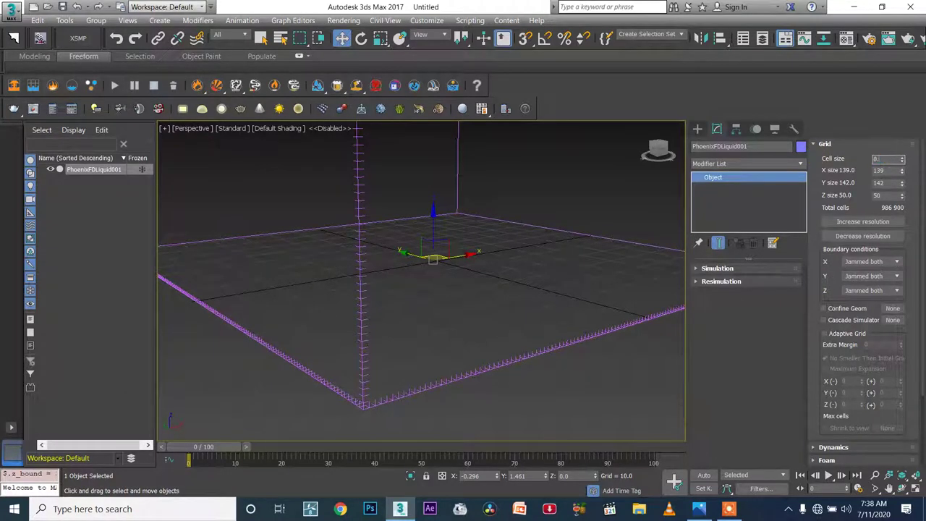
type("0.3")
key("Return")
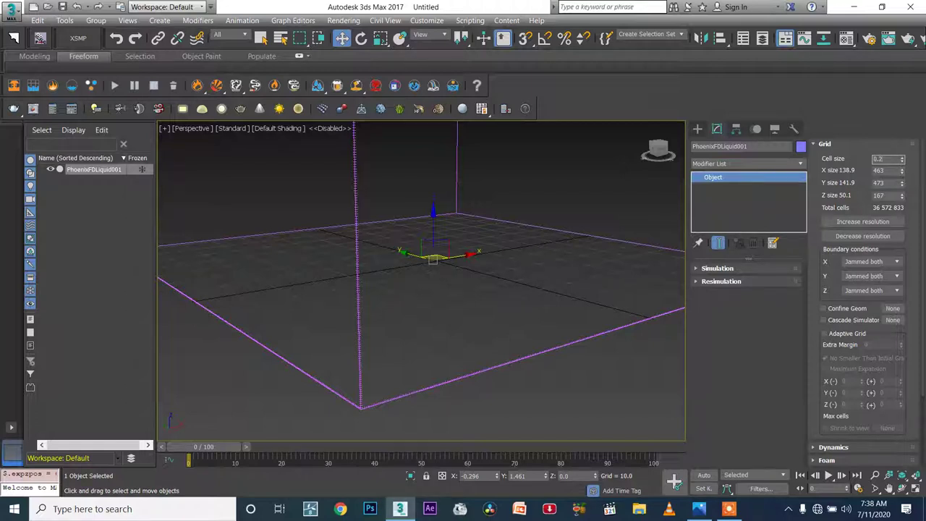
key("Return")
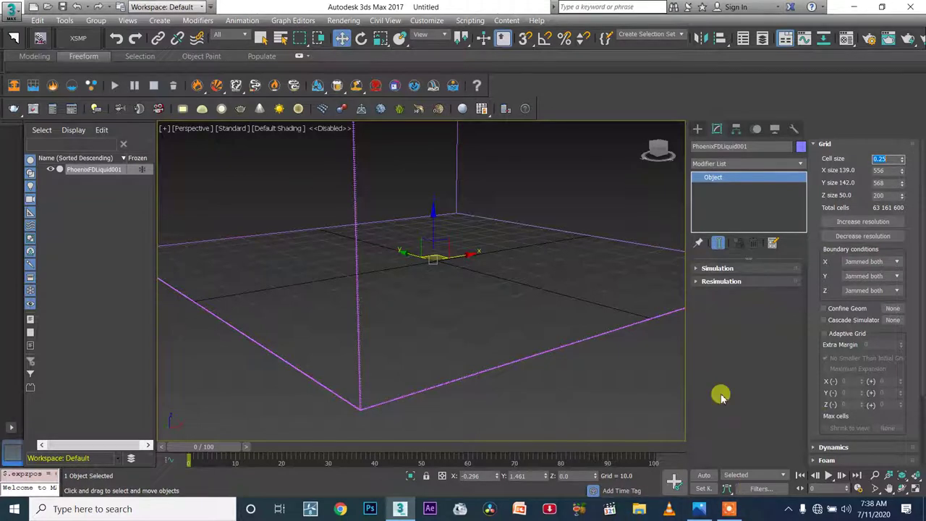
Set the liquid simulator's dynamics to 4 steps per frame and a time scale of 0.1
left_click(826, 147)
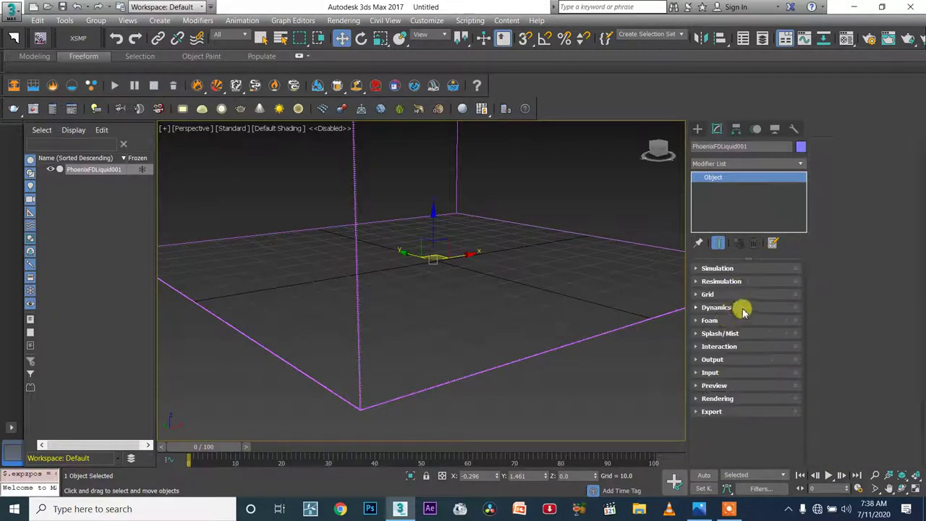
left_click(741, 308)
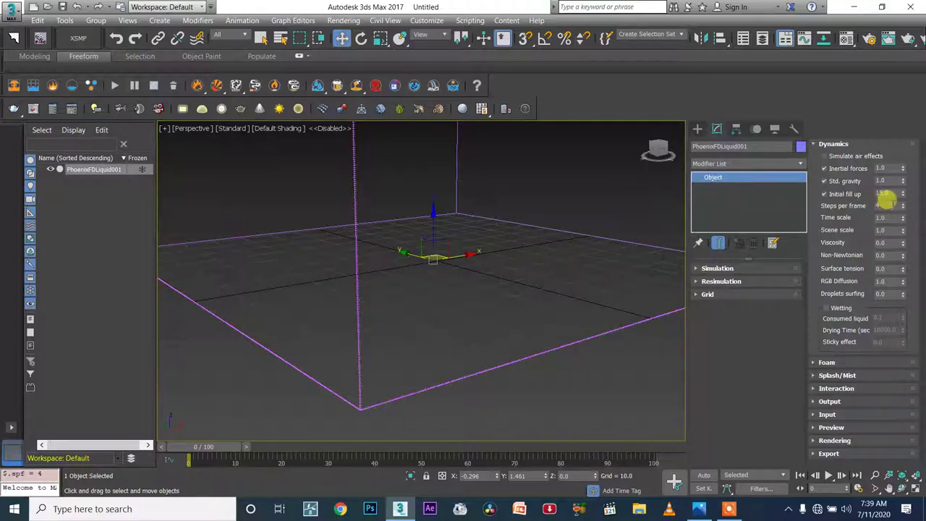
left_click(887, 207)
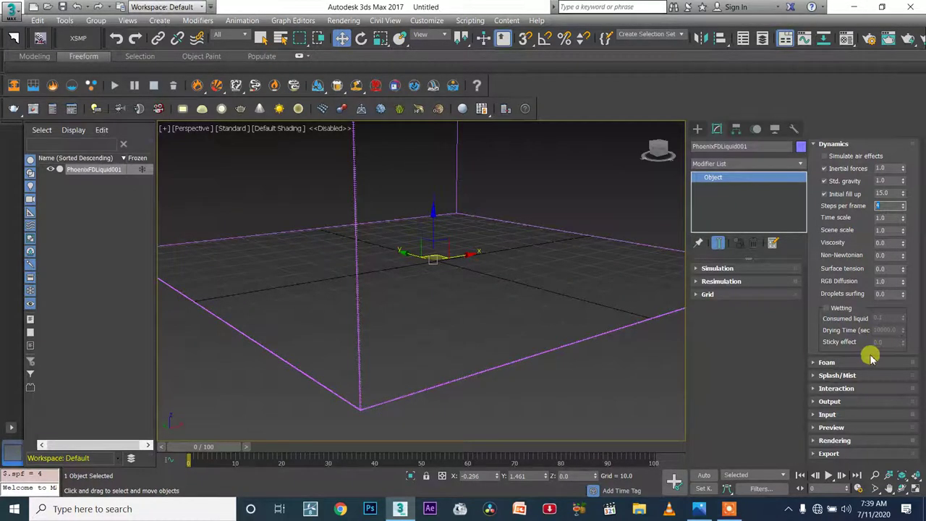
key("Tab")
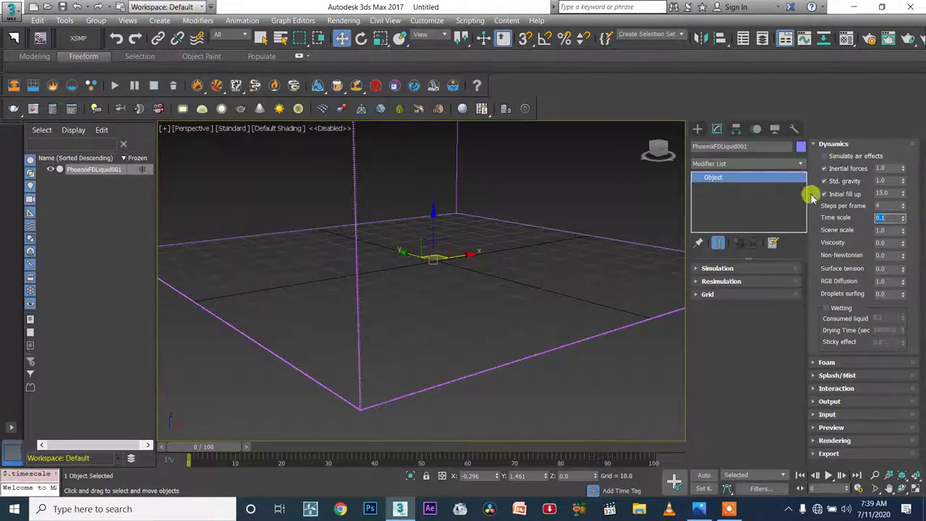
left_click(833, 144)
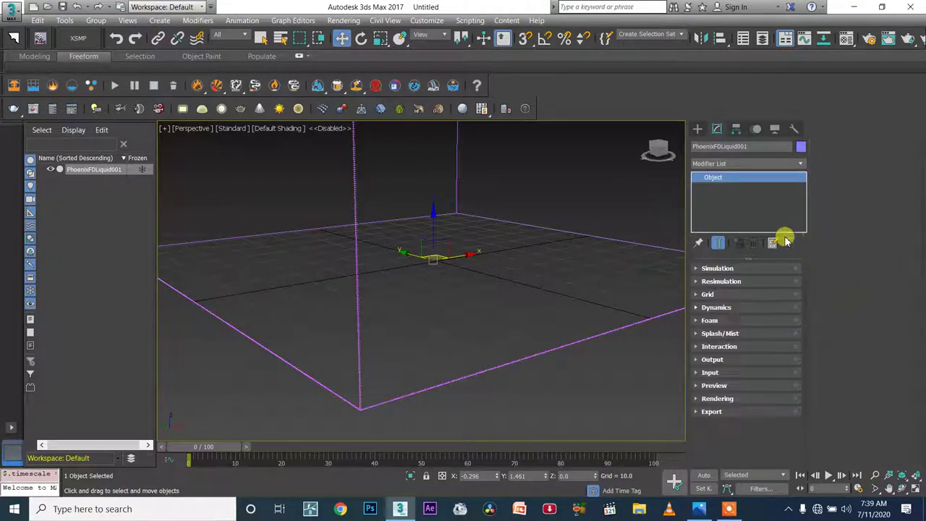
Enable the Velocity output grid channel for the liquid simulator
left_click(731, 359)
left_click(840, 336)
left_click(853, 336)
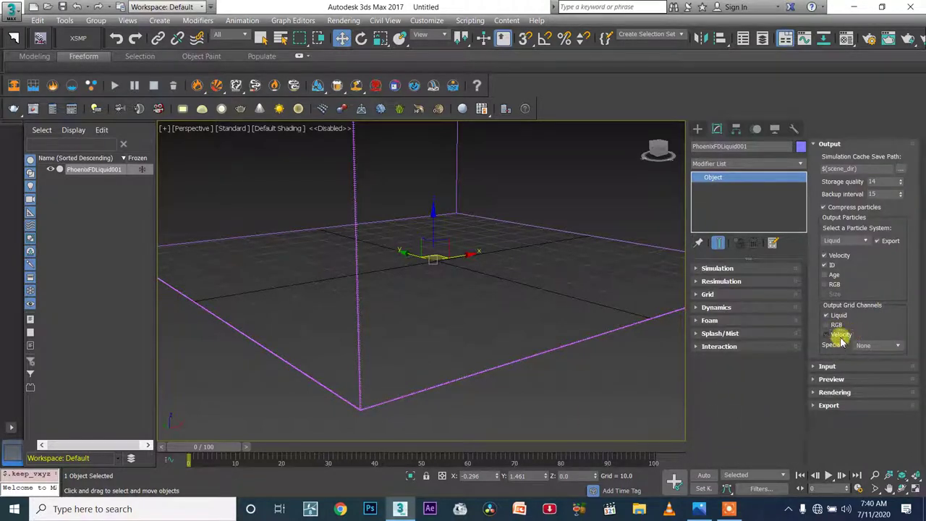
left_click(845, 336)
left_click(847, 335)
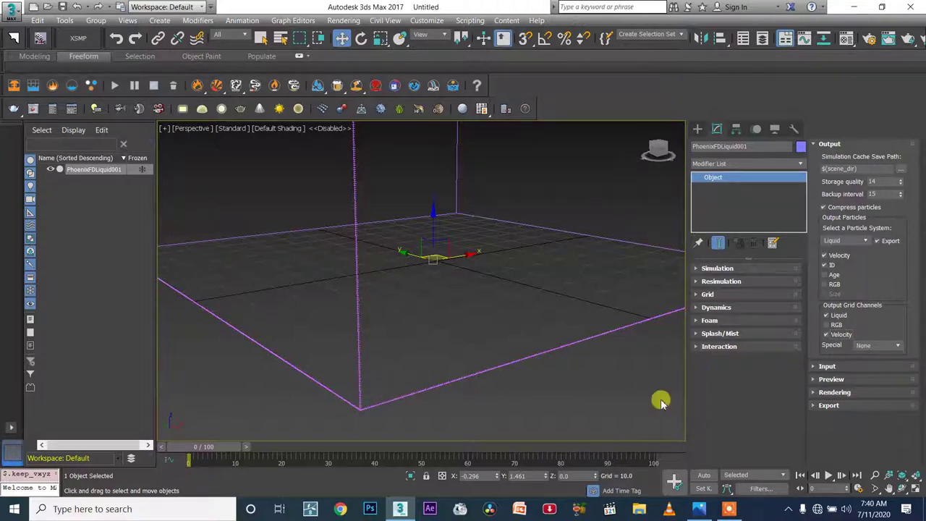
left_click(839, 143)
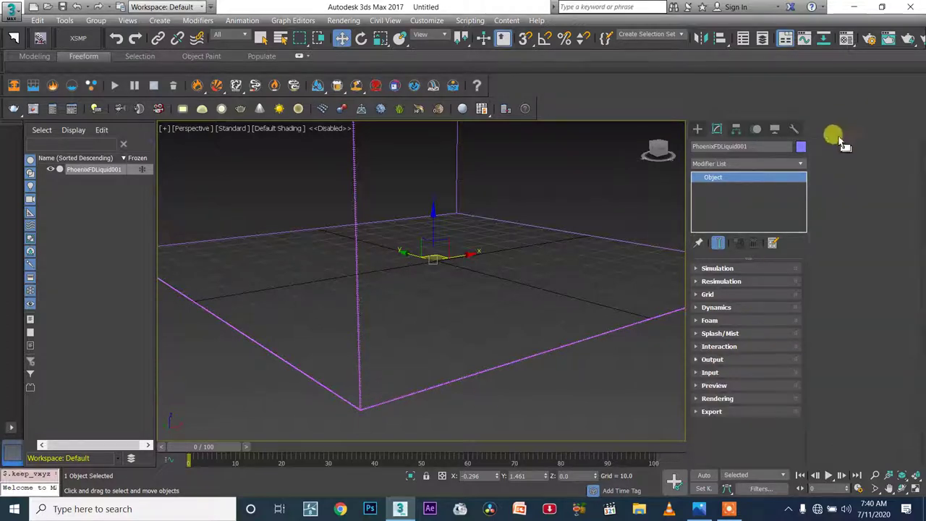
Set the mesh smoothness in the liquid simulator's rendering settings to 10
left_click(732, 398)
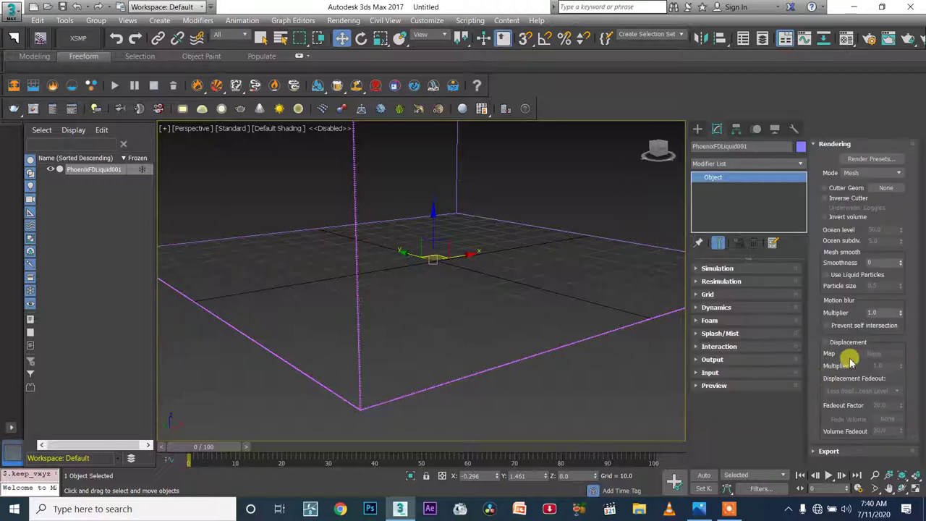
left_click(882, 261)
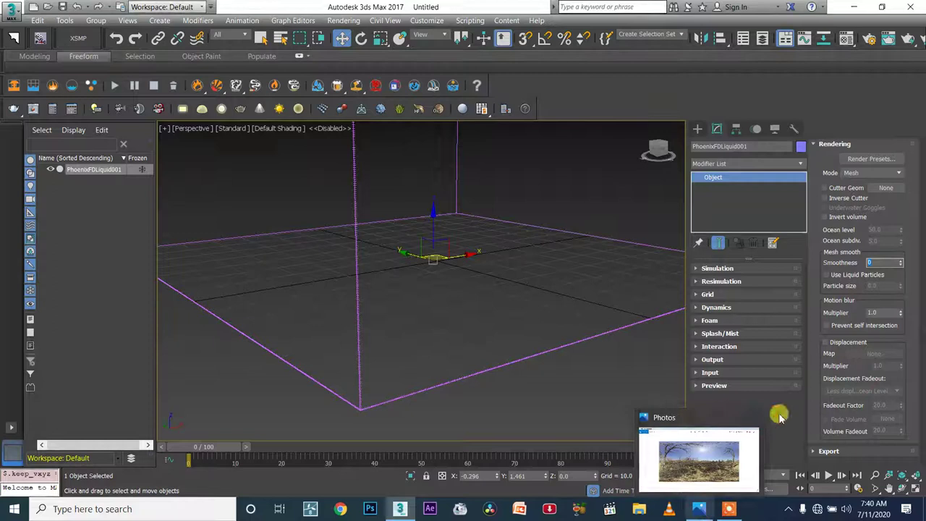
double_click(877, 262)
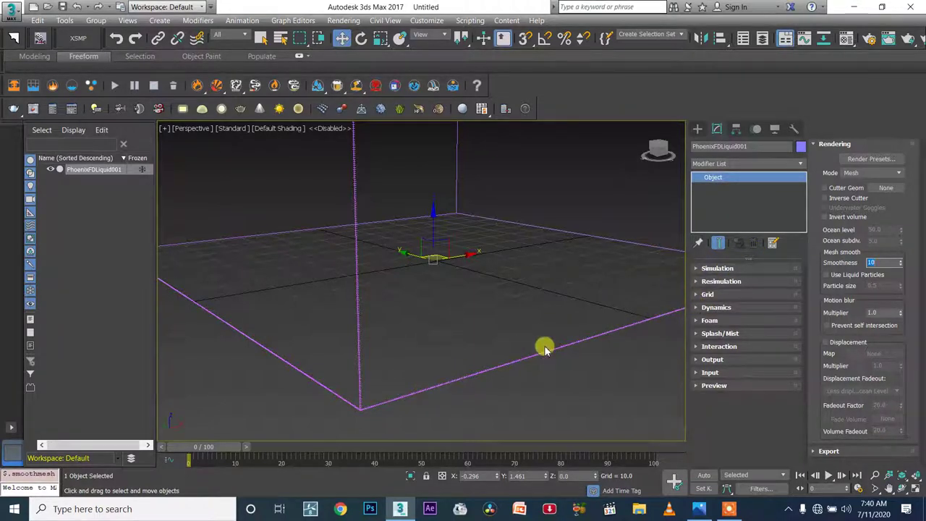
Run the PhoenixFD liquid simulation and inspect the liquid particles in the viewport from several distances and angles
left_click(114, 88)
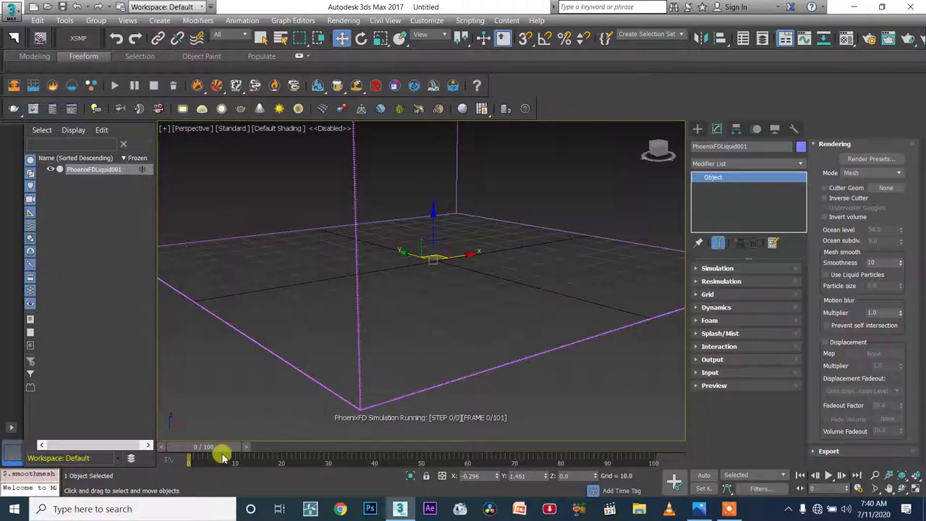
scroll(359, 396, "up", 2)
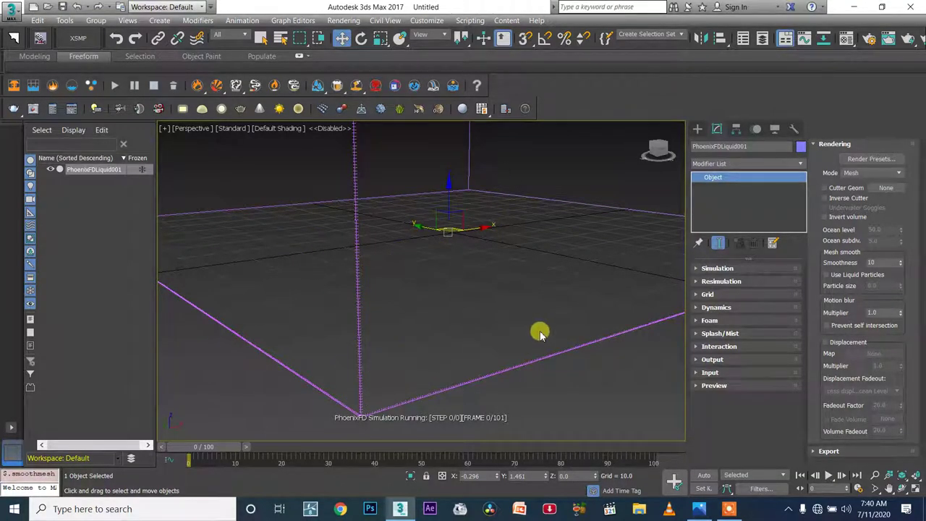
scroll(541, 333, "down", 3)
middle_click_drag(540, 333, 418, 355)
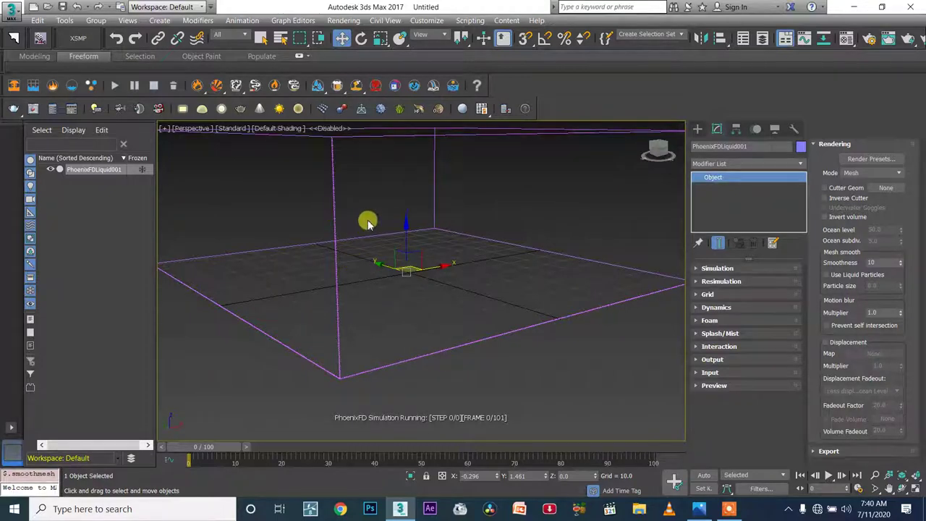
middle_click_drag(428, 352, 446, 344)
scroll(462, 338, "up", 3)
scroll(462, 338, "down", 3)
middle_click_drag(462, 338, 469, 320)
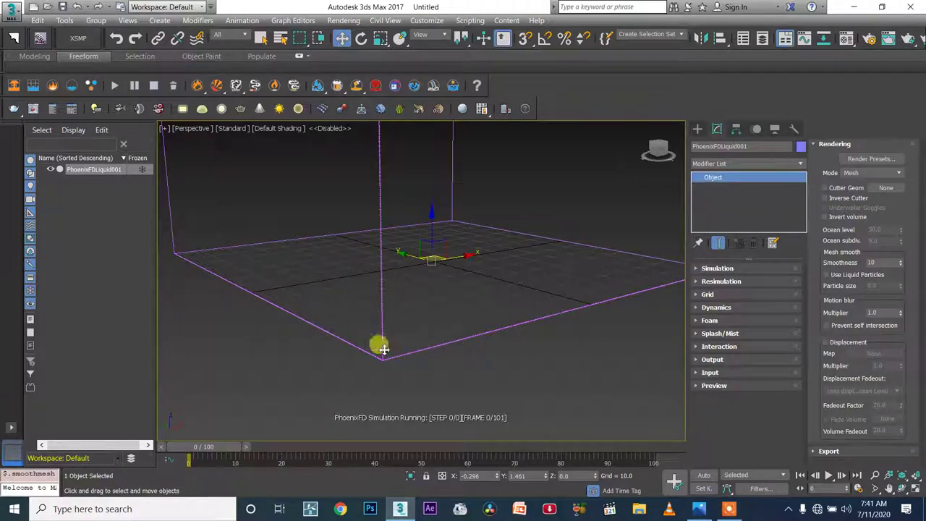
mouse_move(396, 340)
middle_mouse_down("alt")
mouse_move(393, 351)
mouse_move(410, 329)
middle_mouse_up("alt")
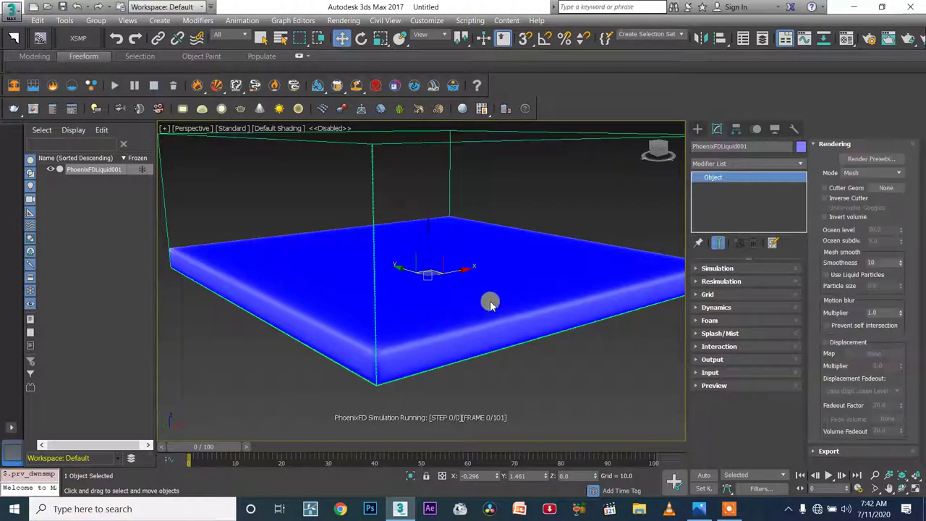
scroll(395, 357, "up", 3)
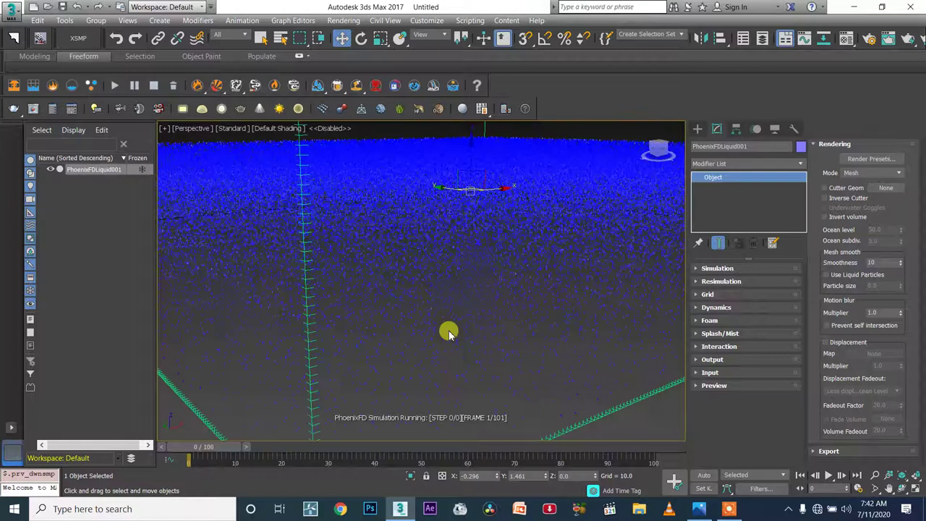
scroll(449, 333, "down", 3)
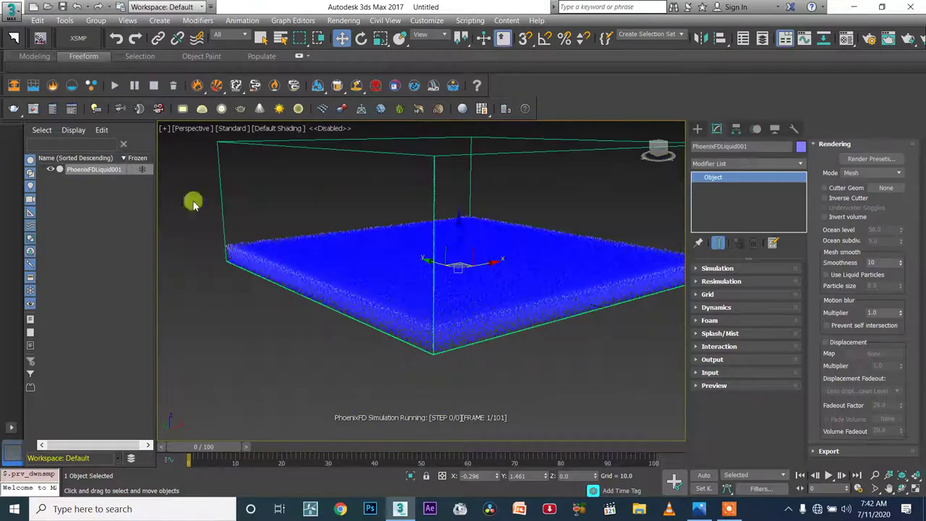
Stop the running PhoenixFD simulation and delete its cached results
left_click(156, 86)
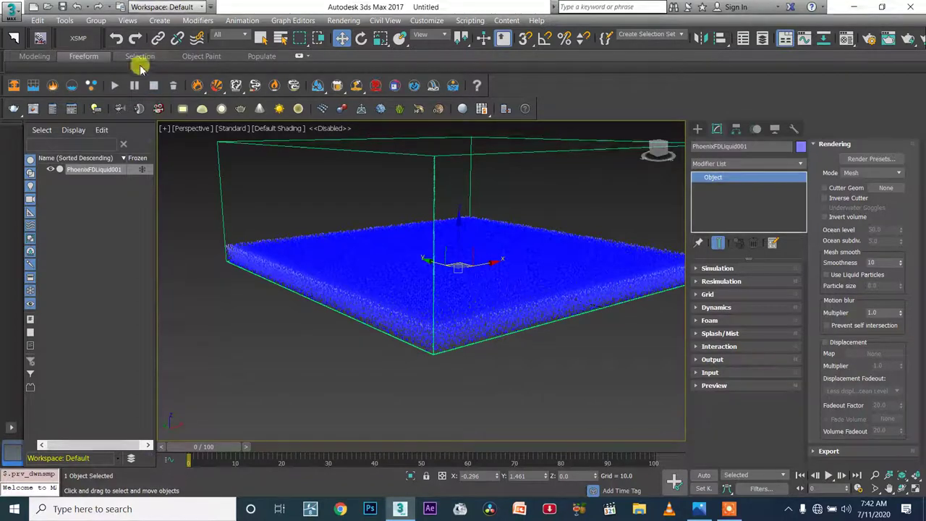
left_click(173, 85)
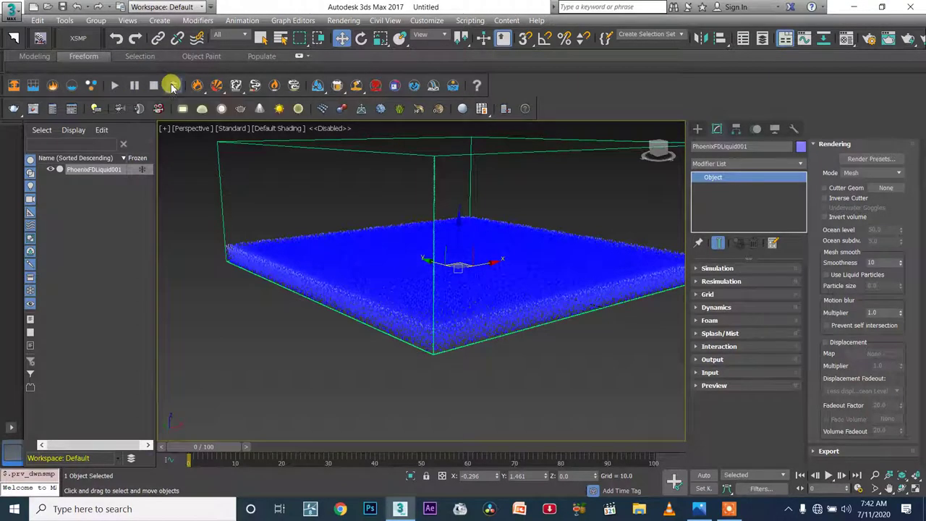
left_click(558, 290)
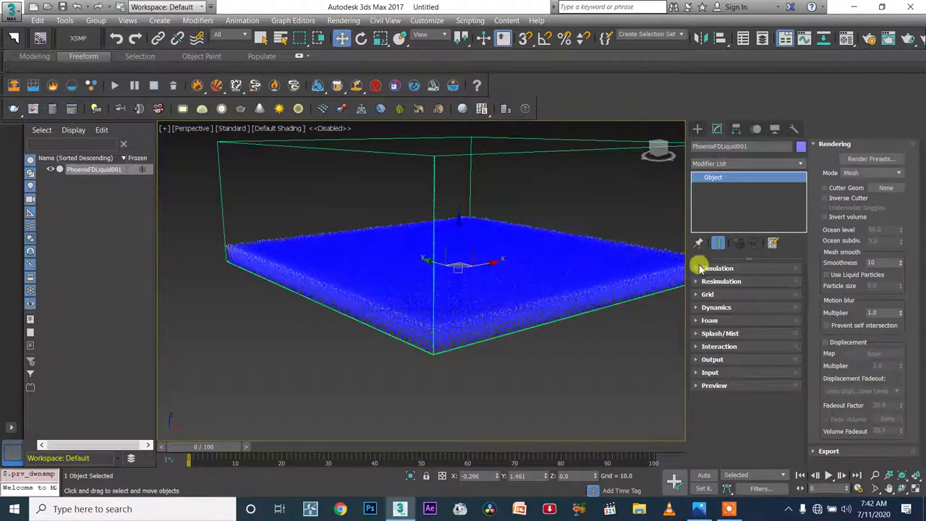
key("q")
key("w")
Set the liquid simulator's grid cell size to 0.45 and clear the selection
left_click(731, 293)
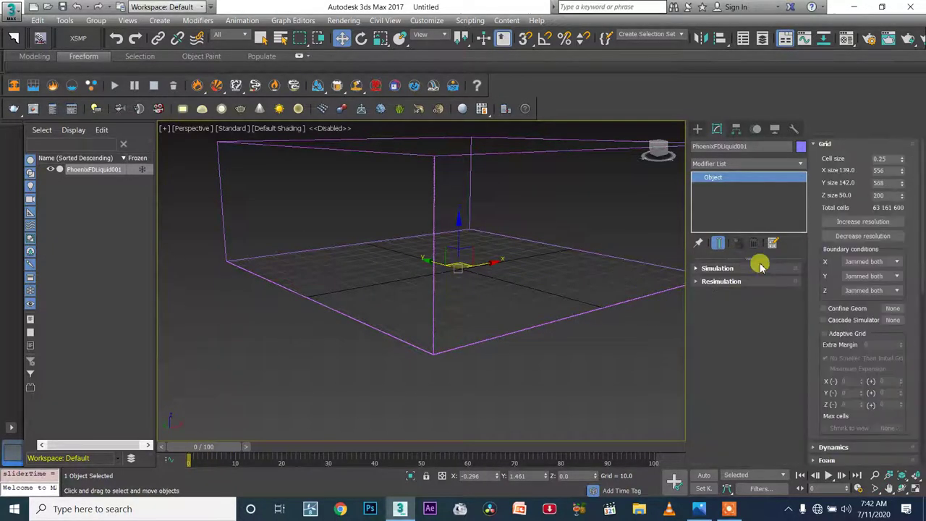
double_click(883, 159)
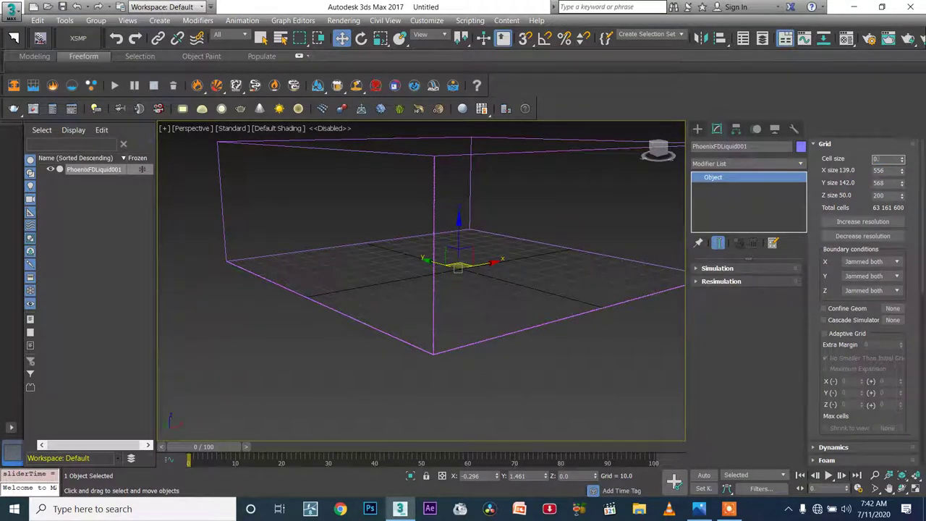
key("Return")
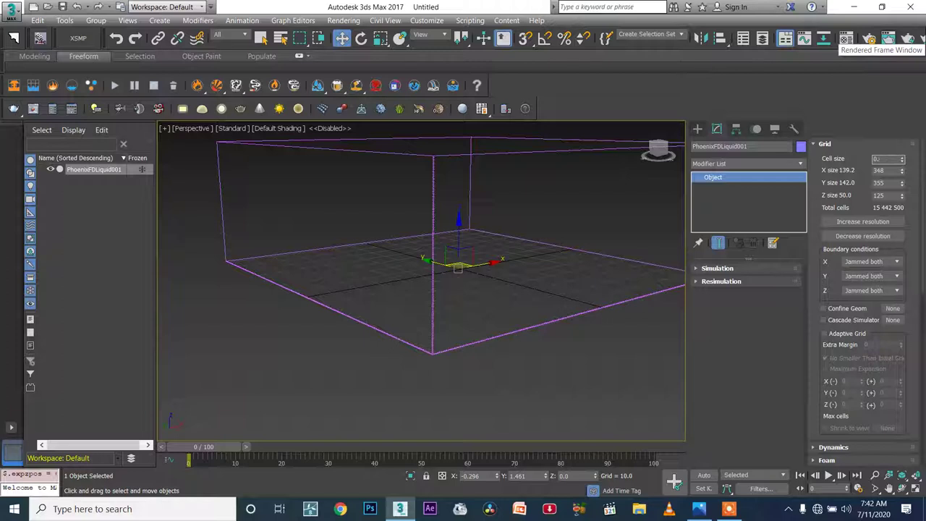
key("Return")
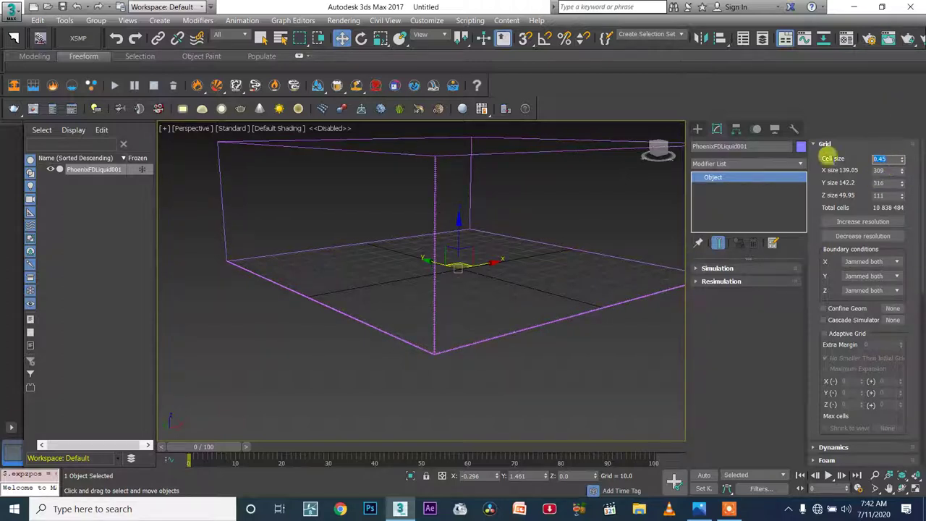
left_click(554, 365)
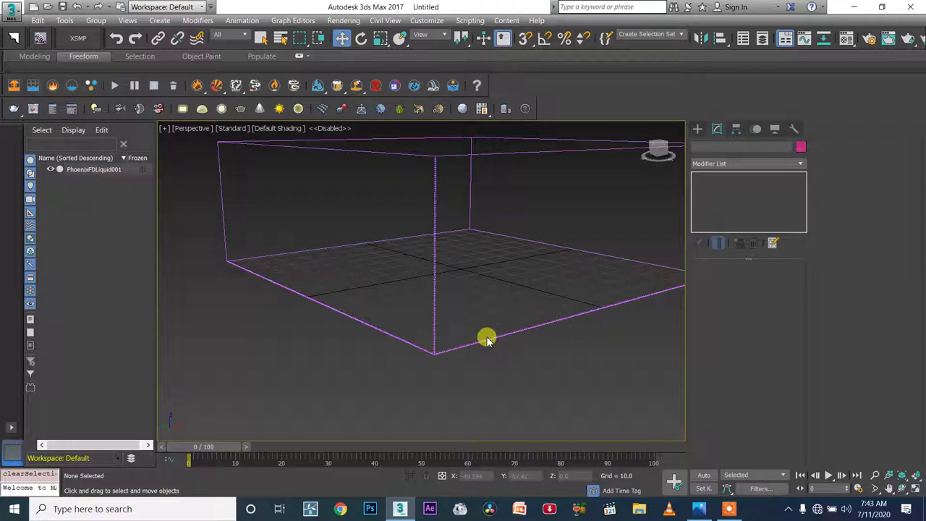
scroll(487, 323, "down", 3)
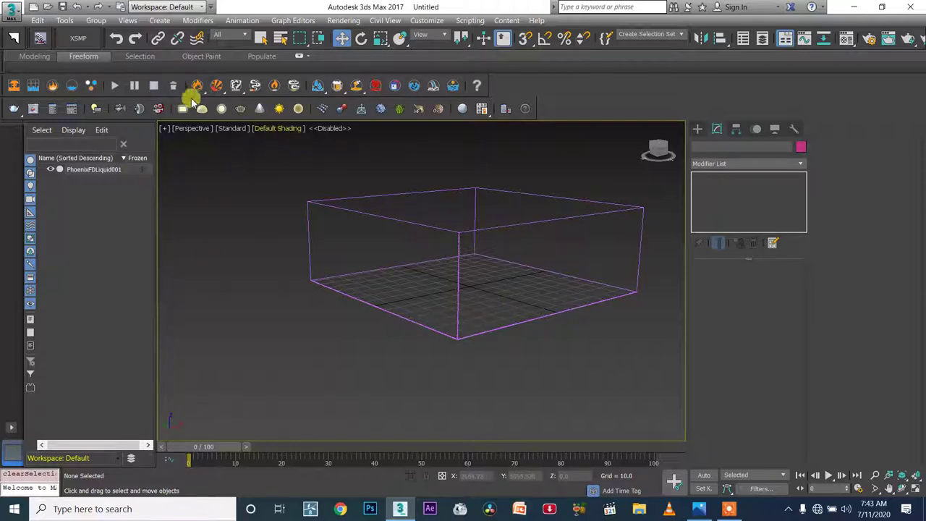
Create a PF Source particle emitter about 134 by 134 units in the top view, covering the liquid simulator's footprint
left_click(697, 130)
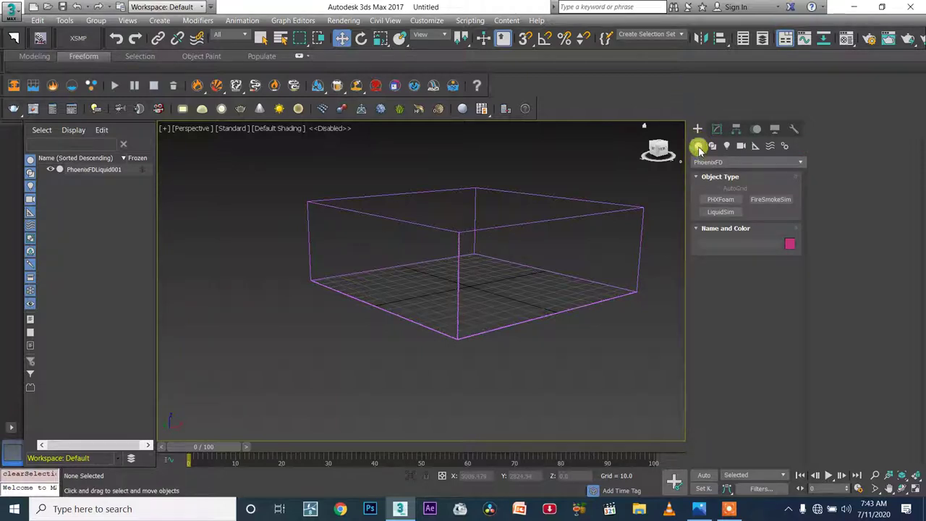
left_click(735, 163)
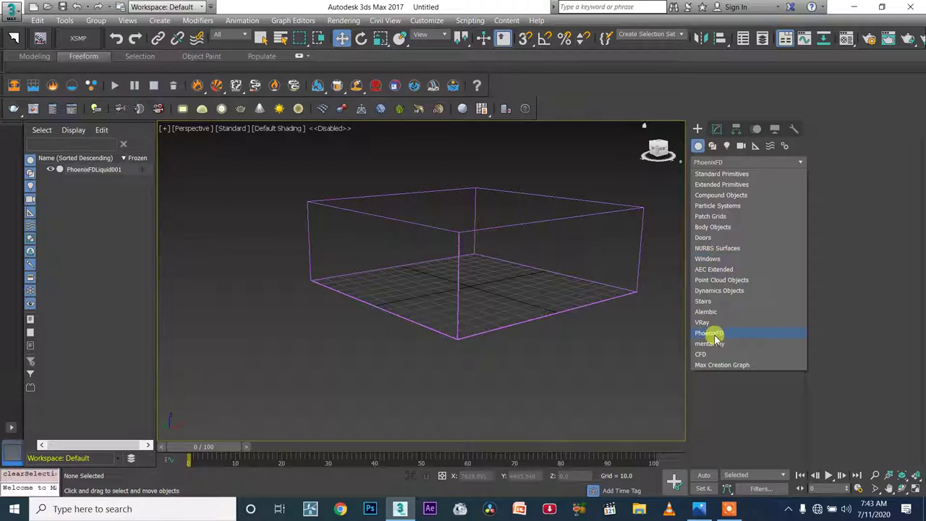
left_click(757, 207)
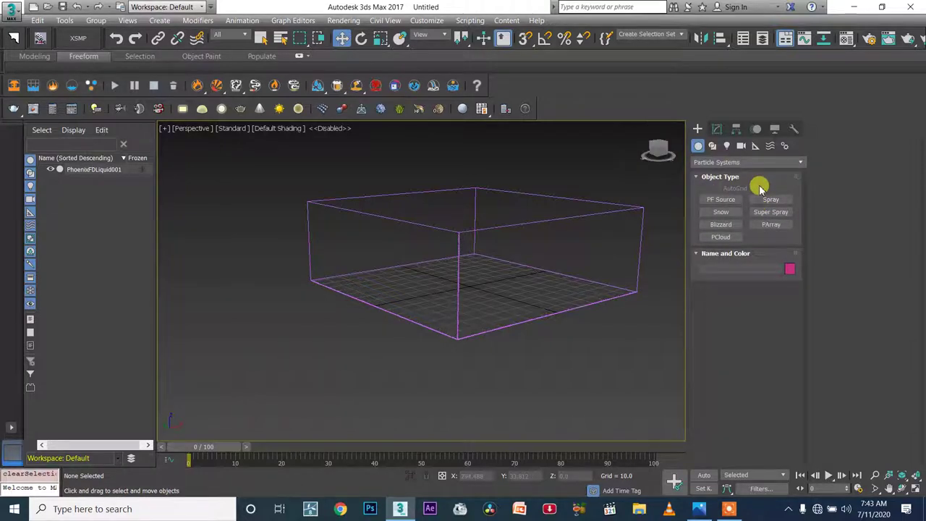
left_click(726, 203)
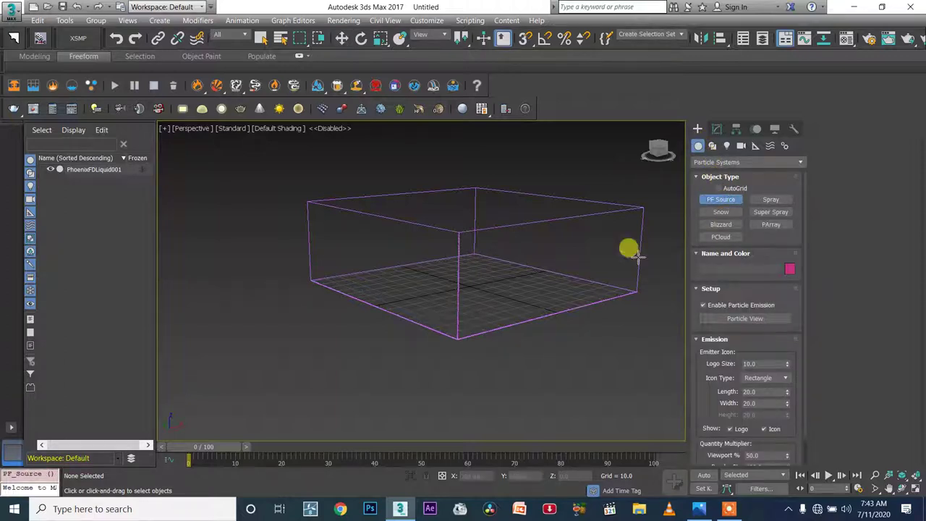
middle_click_drag(496, 307, 492, 246)
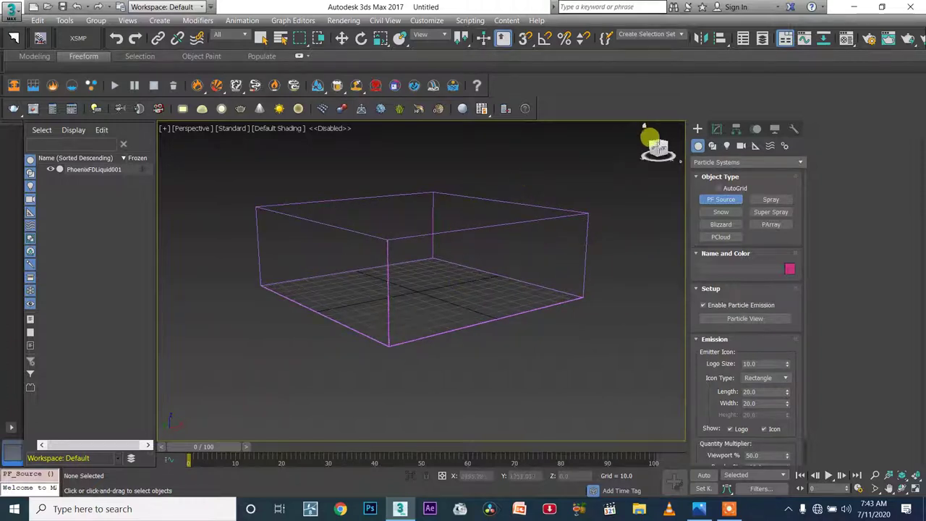
key("t")
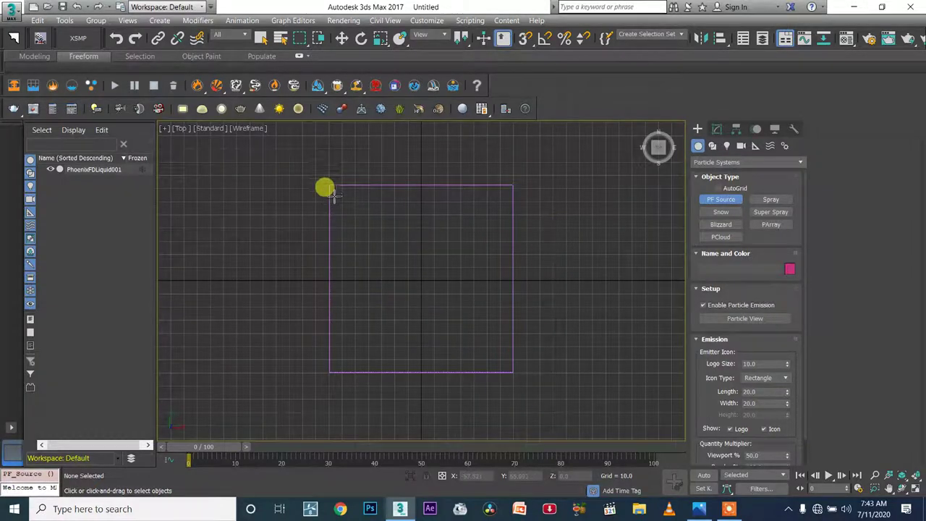
left_click_drag(331, 191, 509, 367)
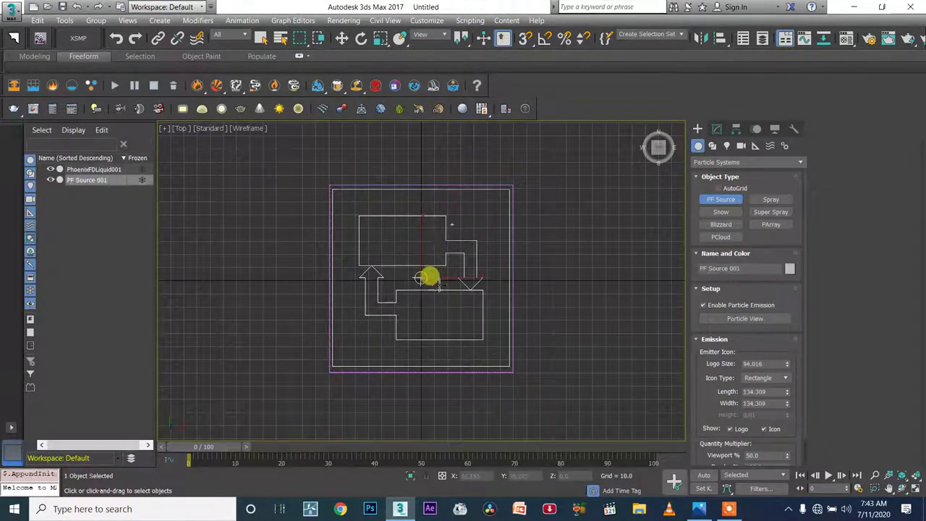
Raise the PF Source emitter to about Z 48.9 so it sits at the top of the liquid simulator box
middle_click_drag(501, 289, 486, 275, "alt")
key("w")
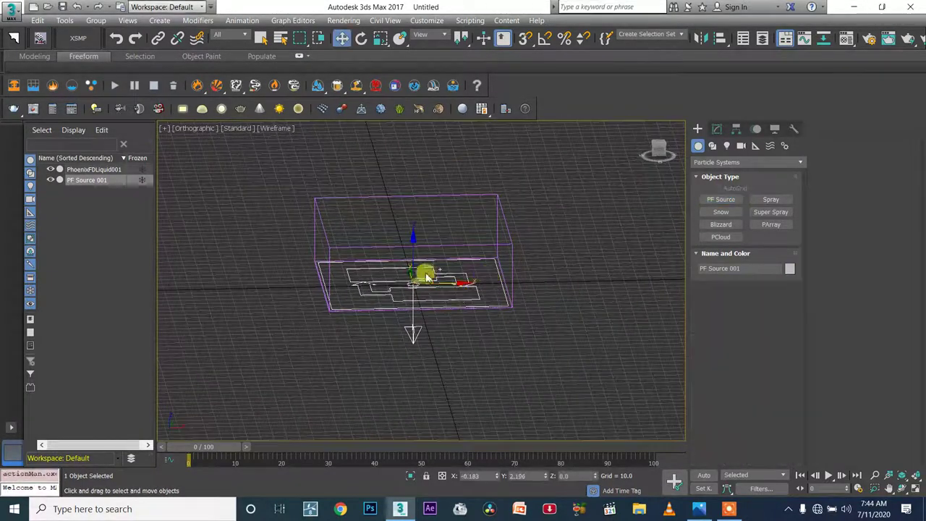
left_click_drag(417, 257, 419, 189)
mouse_move(440, 242)
middle_mouse_down("alt")
mouse_move(428, 228)
mouse_move(449, 227)
mouse_move(444, 233)
middle_mouse_up("alt")
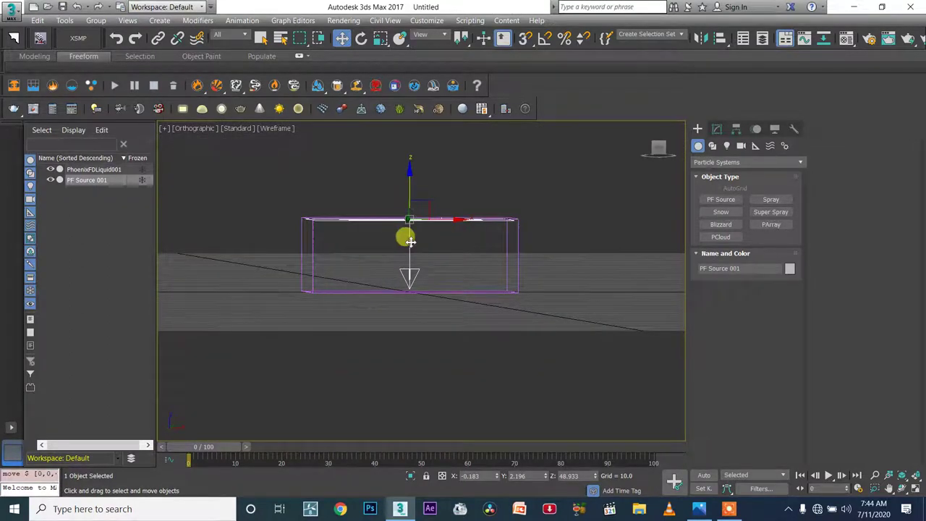
key("p")
scroll(458, 286, "up", 10)
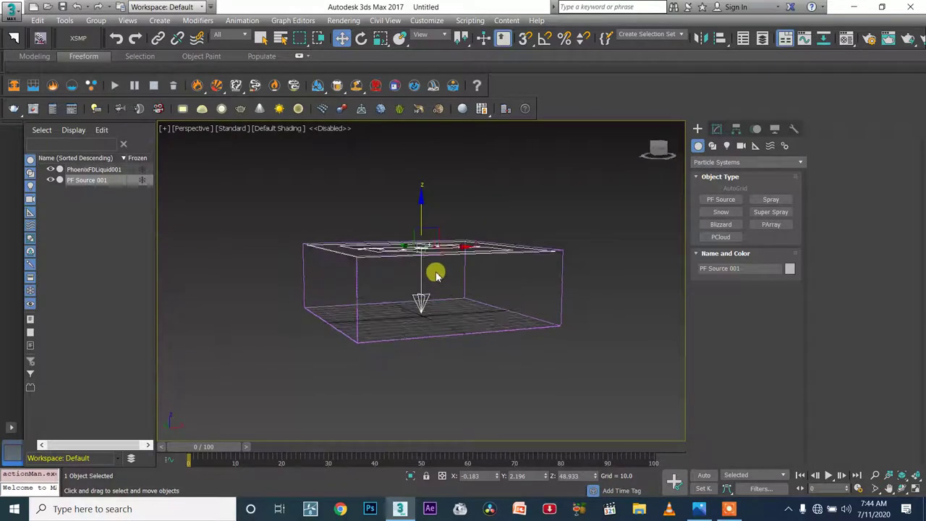
middle_click_drag(444, 244, 724, 207, "alt")
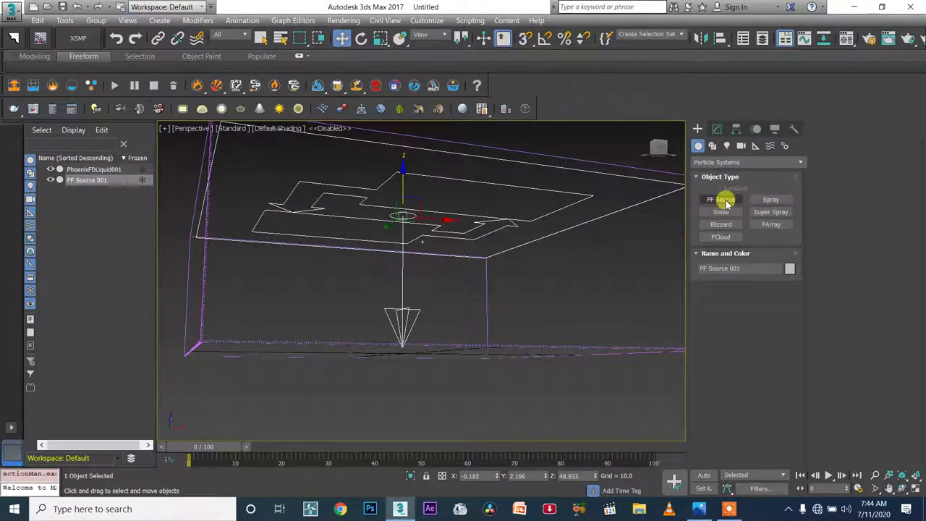
Scrub the timeline to frame 20 and examine the particles falling from the emitter through the simulator box from several angles
left_click_drag(221, 445, 238, 443)
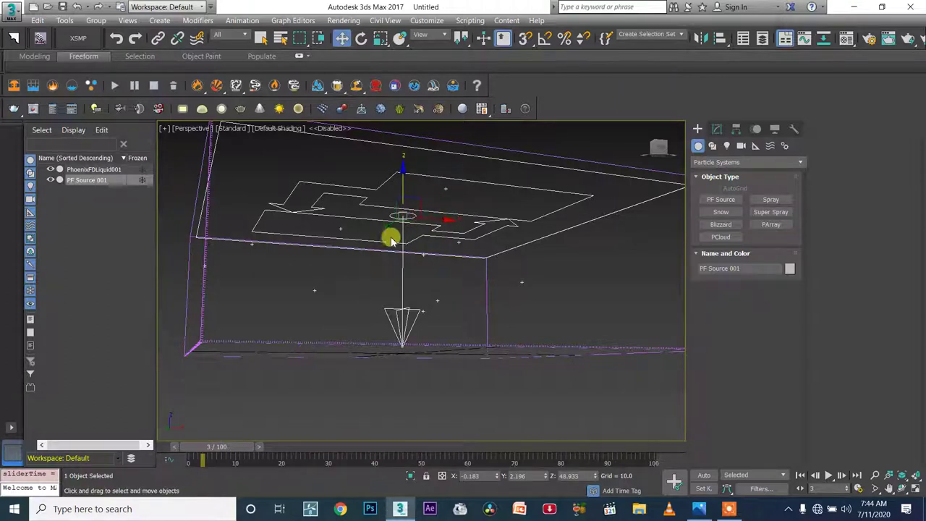
left_click_drag(215, 449, 252, 447)
middle_click_drag(387, 306, 405, 347, "alt")
left_click_drag(265, 448, 303, 444)
middle_click_drag(405, 362, 441, 294, "alt")
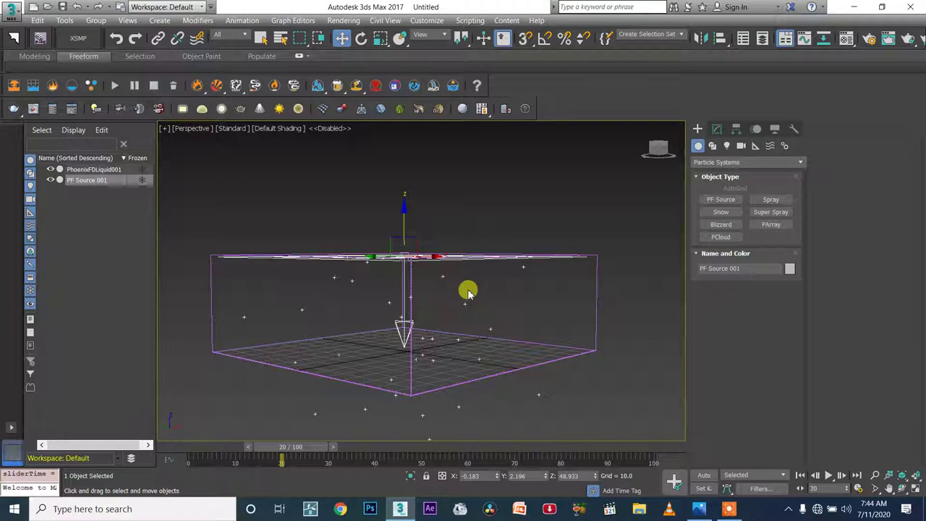
middle_click_drag(441, 281, 399, 267, "alt")
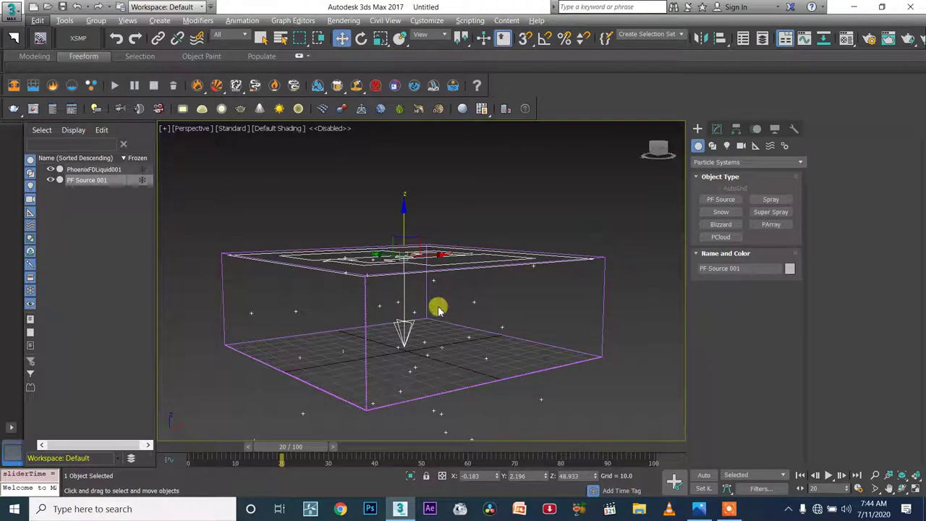
scroll(438, 307, "up", 2)
scroll(440, 267, "down", 2)
scroll(410, 300, "up", 2)
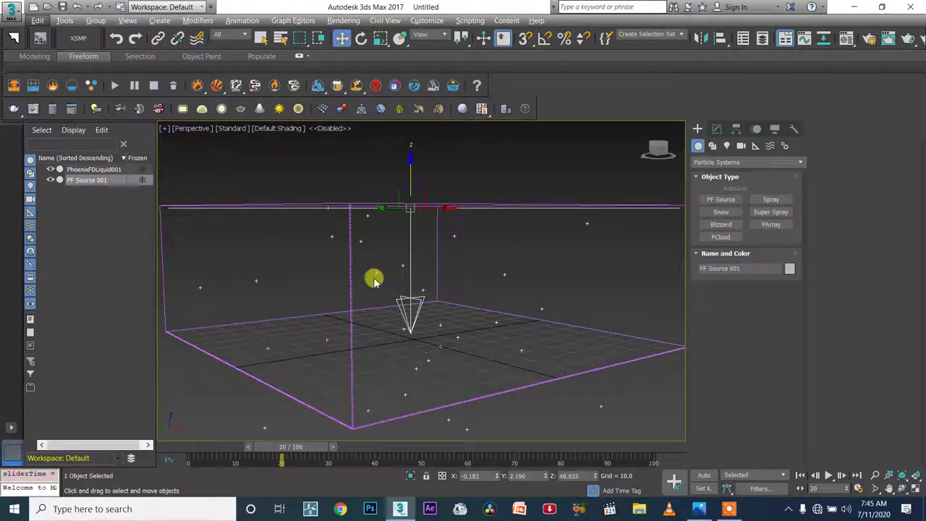
scroll(375, 281, "up", 3)
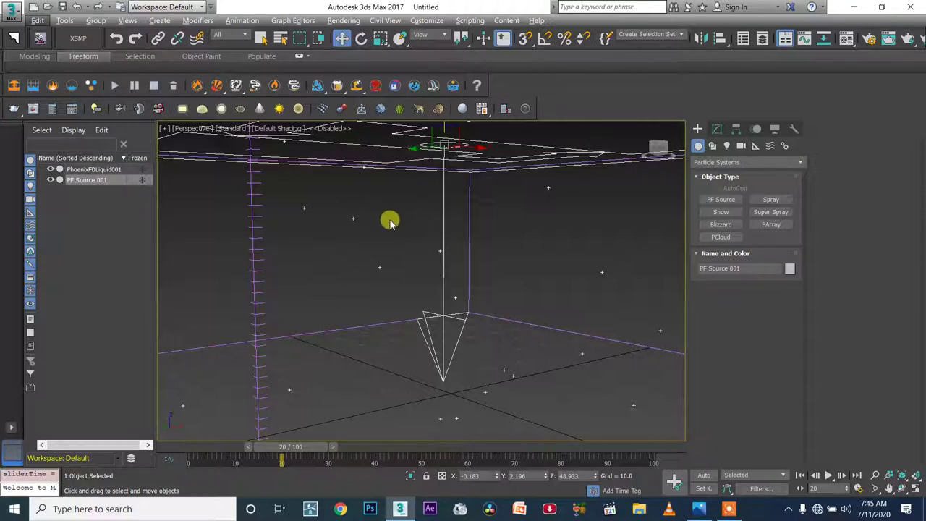
middle_click_drag(390, 222, 403, 294, "alt")
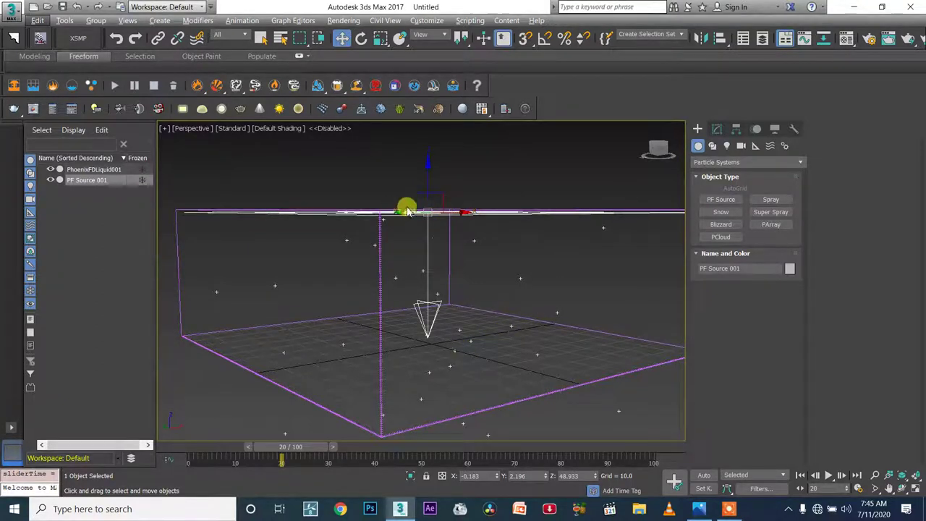
left_click(658, 149)
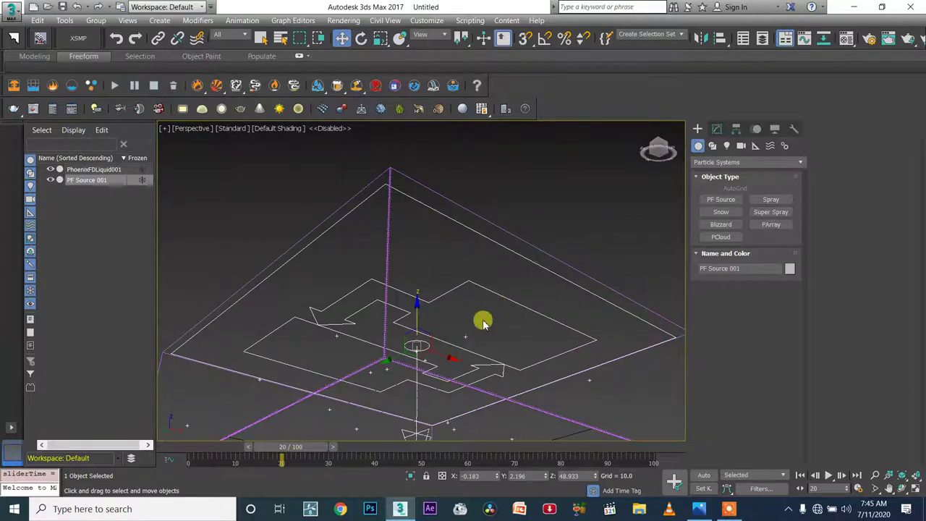
middle_click_drag(484, 324, 552, 231, "alt")
left_click(661, 148)
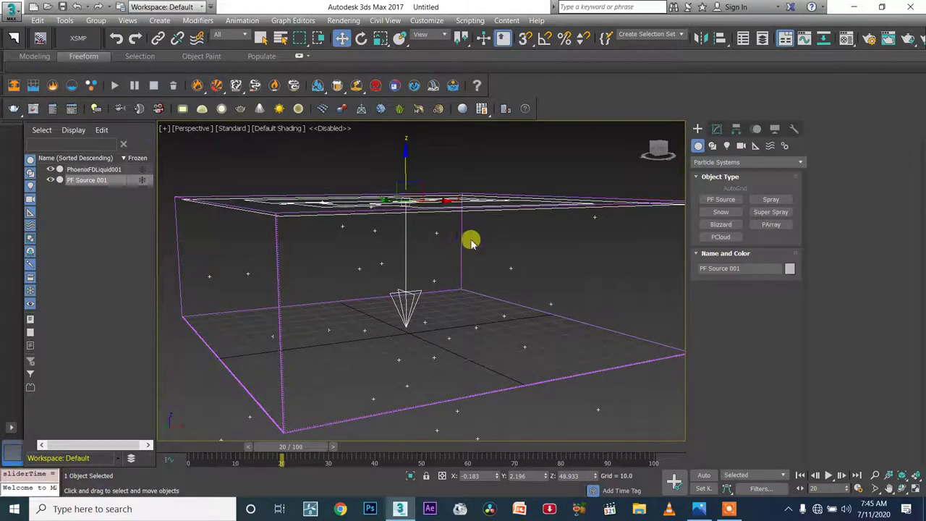
Open Particle View for the PF Source emitter and move its window clear of the modify settings
left_click(717, 131)
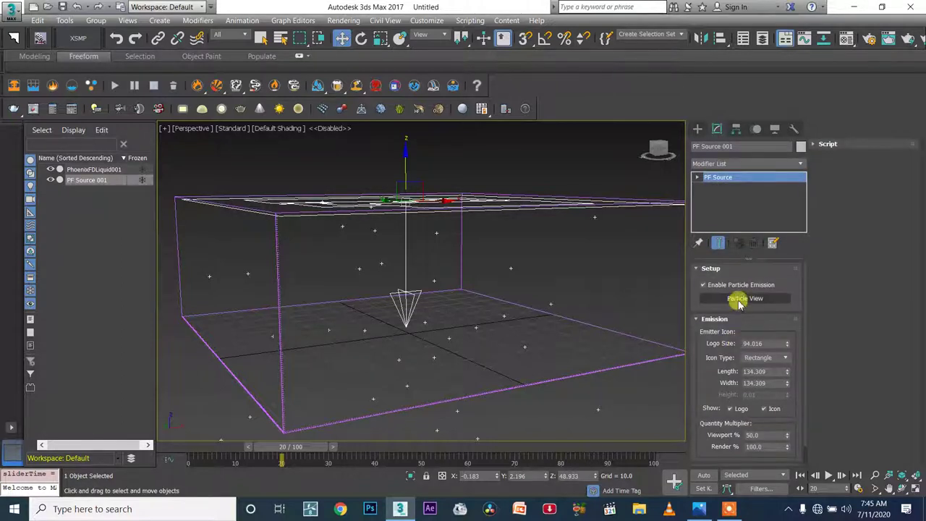
scroll(740, 300, "down", 1)
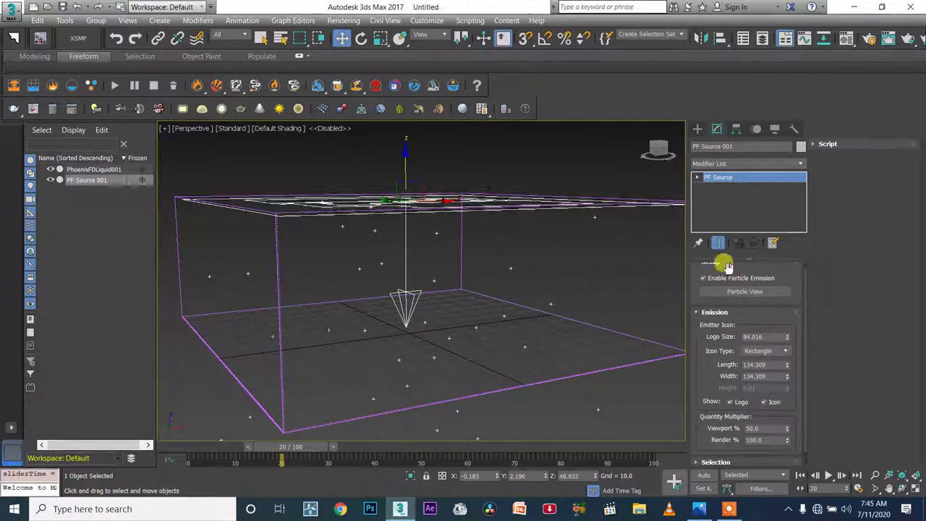
left_click(773, 294)
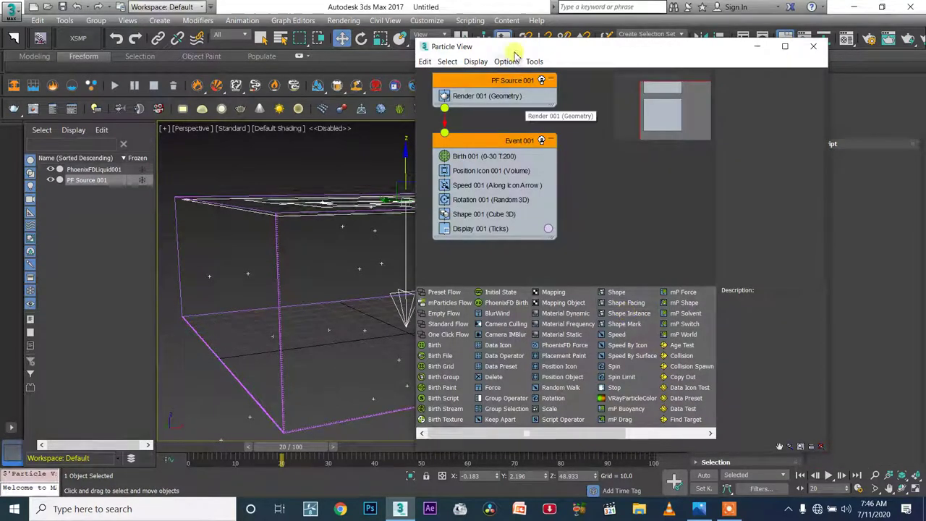
left_click_drag(557, 48, 458, 73)
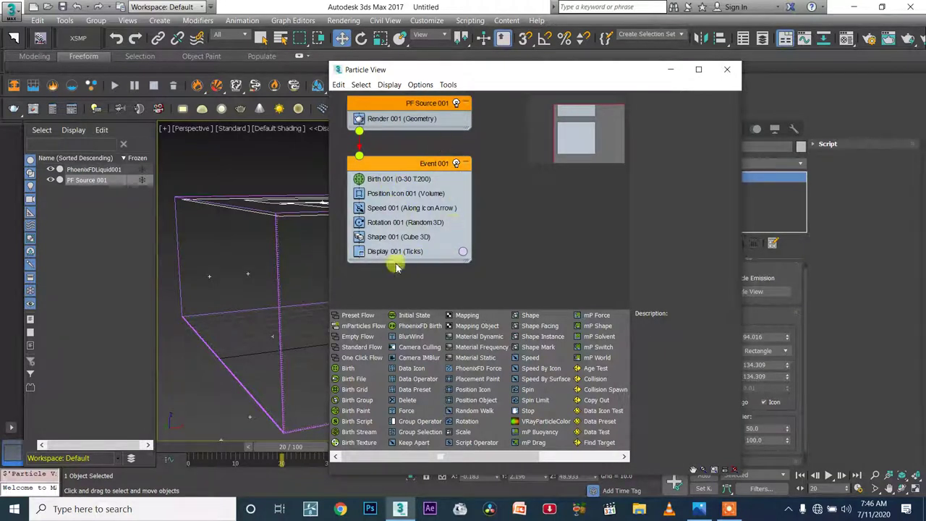
Reposition the PF Source 001 and Event 001 nodes within the particle flow diagram
left_click_drag(439, 107, 450, 107)
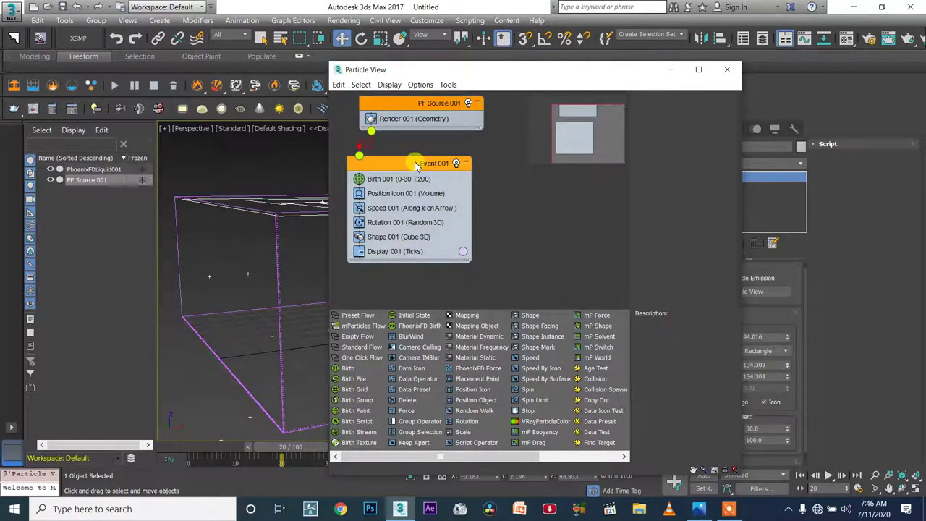
left_click_drag(416, 166, 412, 182)
key("ctrl+z")
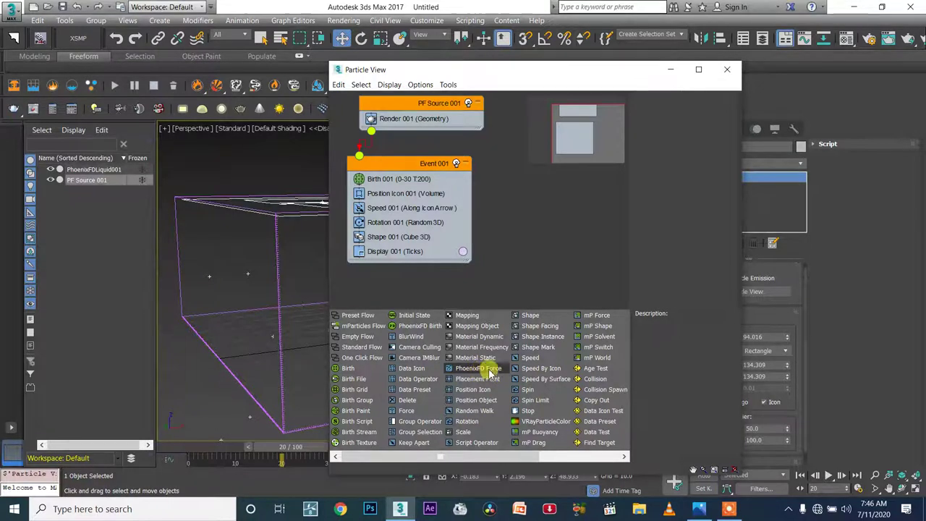
left_click_drag(407, 166, 431, 178)
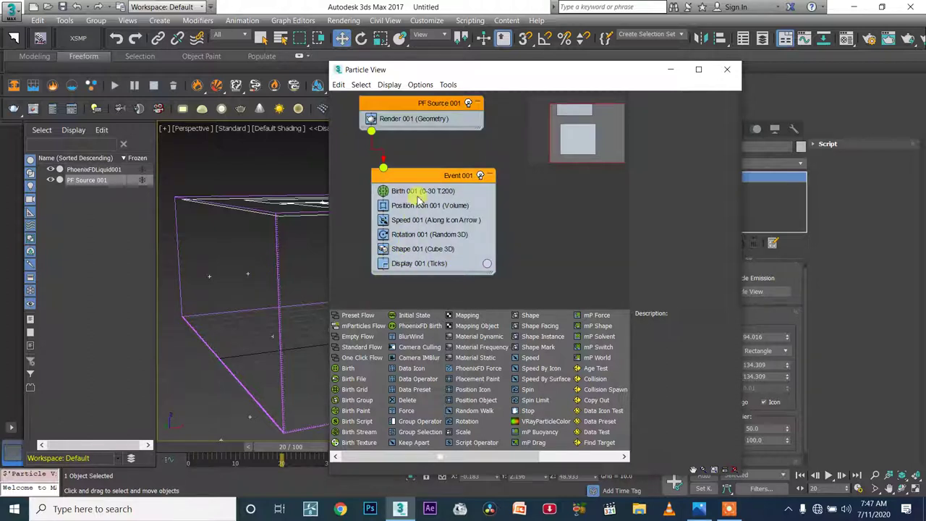
scroll(443, 264, "down", 1)
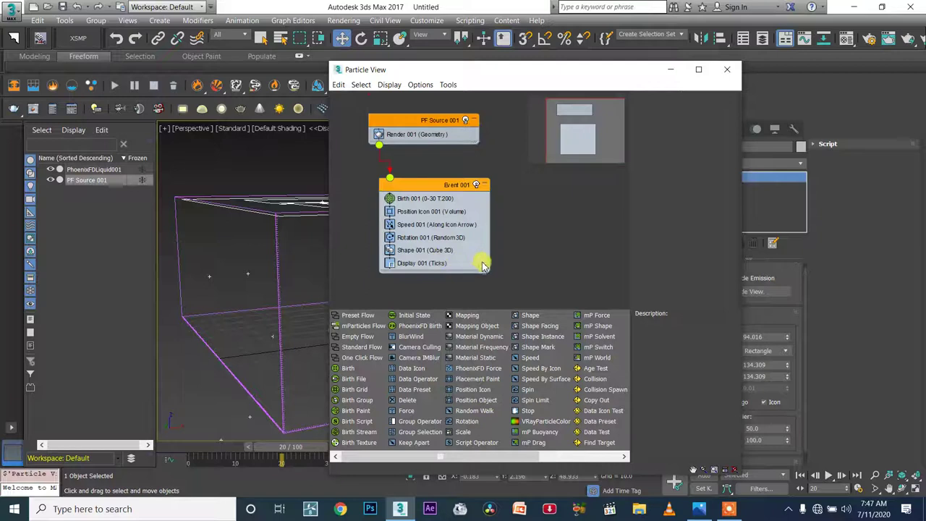
left_click(482, 263)
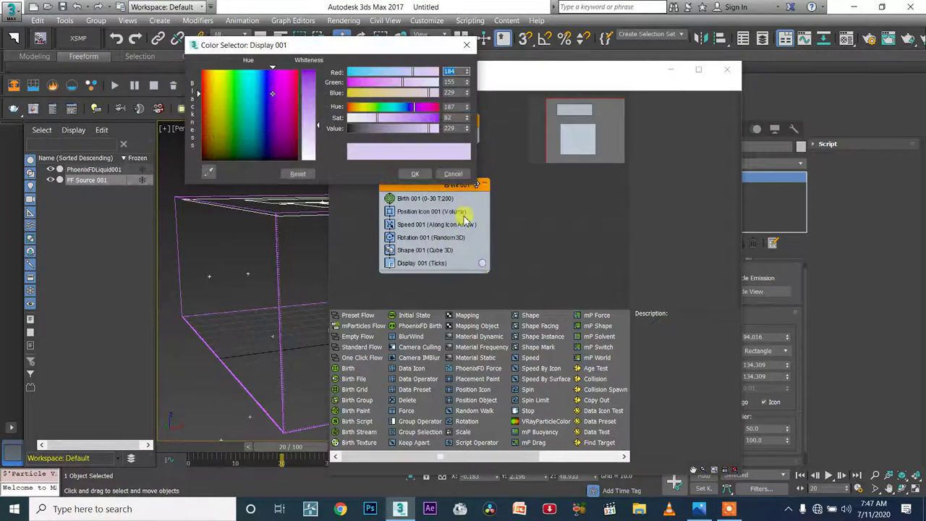
left_click_drag(432, 128, 384, 128)
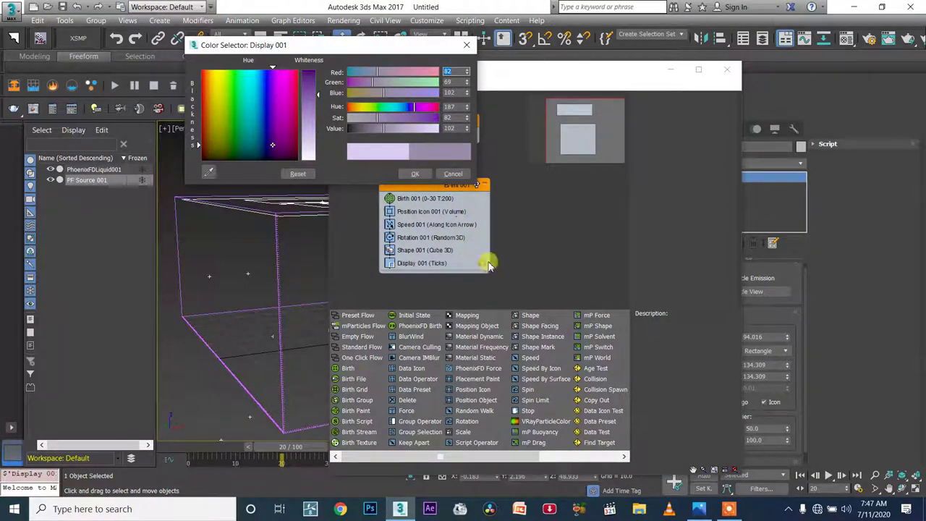
left_click(451, 174)
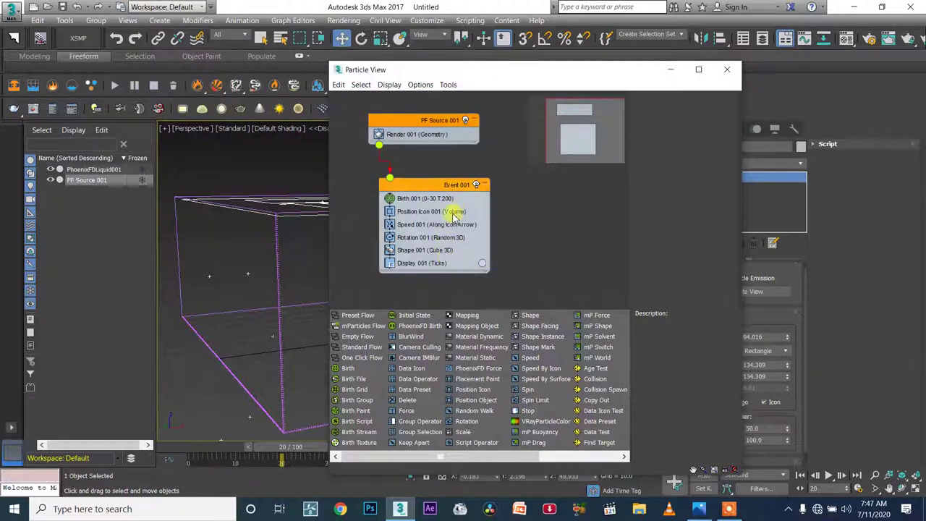
Switch the Birth 001 operator from a fixed amount to a rate of 250 particles
scroll(427, 239, "up", 1)
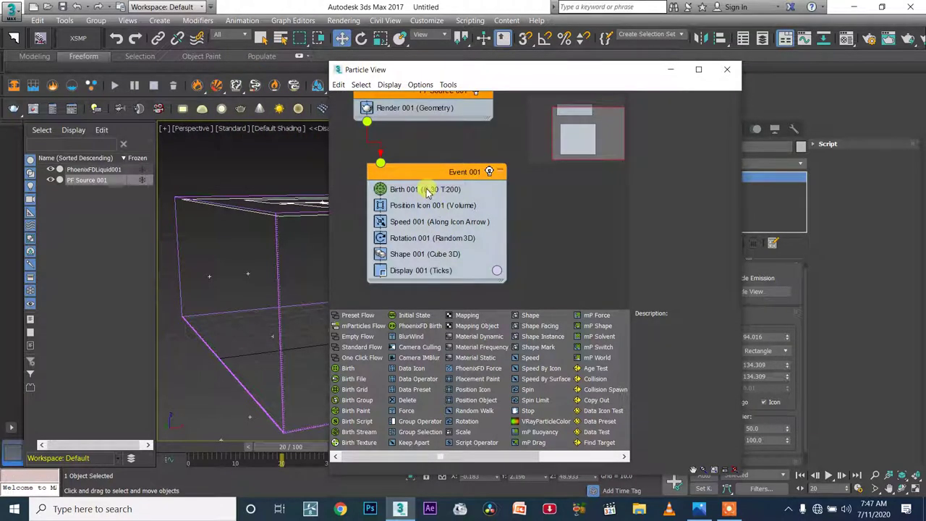
left_click(427, 190)
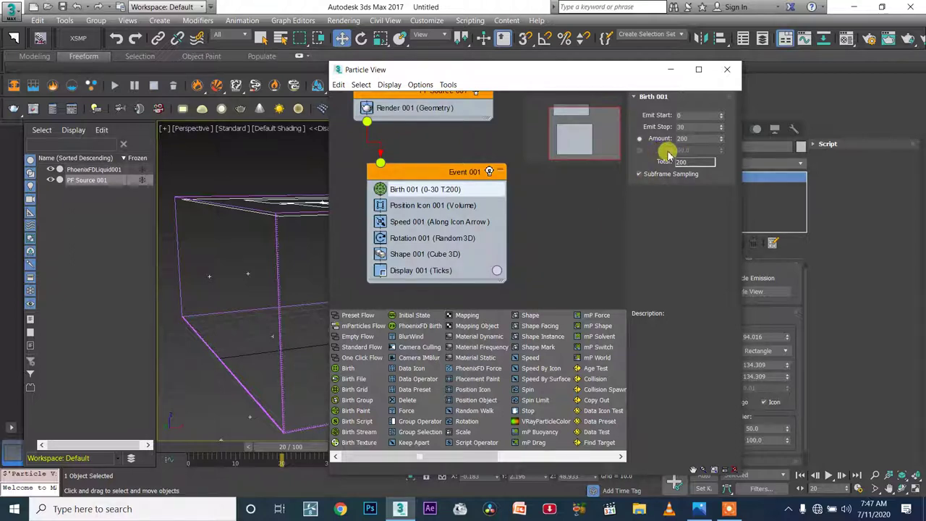
left_click(639, 150)
left_click(692, 149)
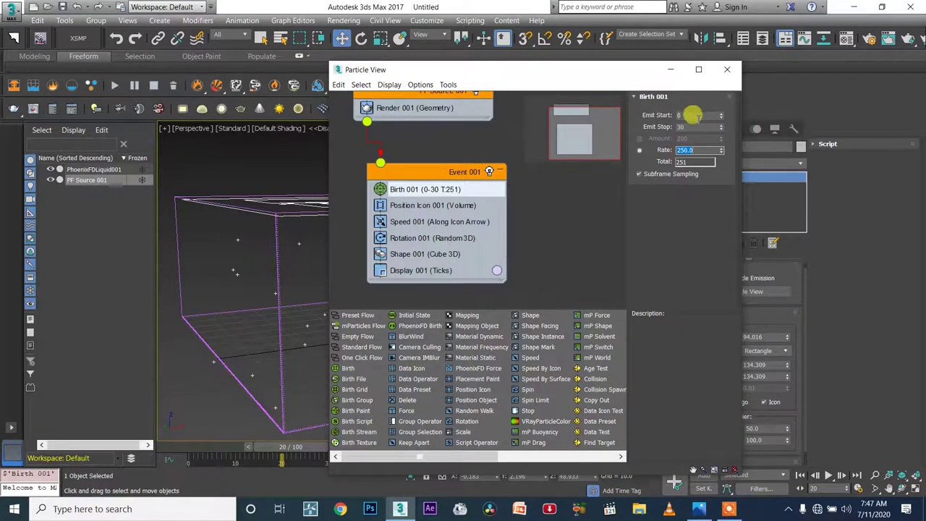
Try an Emit Start of 30 for the Birth 001 operator, and return it to 0
left_click(685, 115)
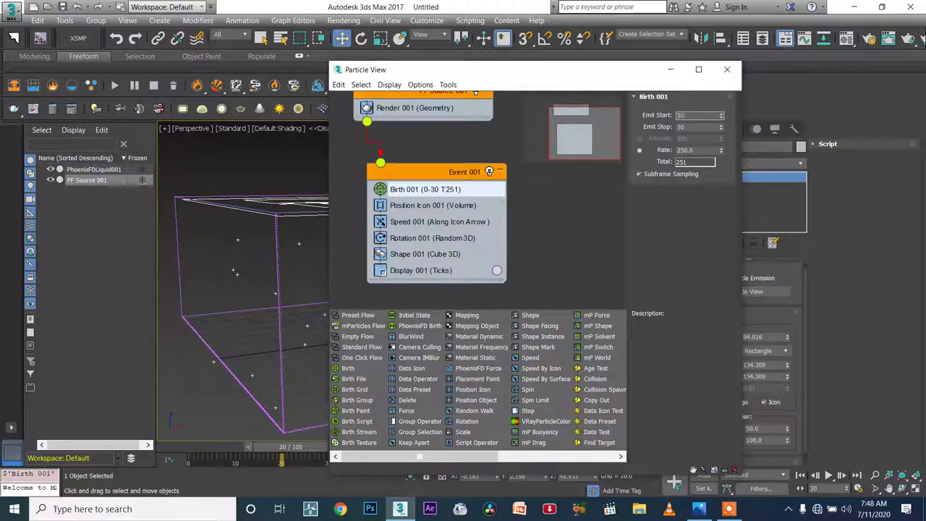
double_click(688, 131)
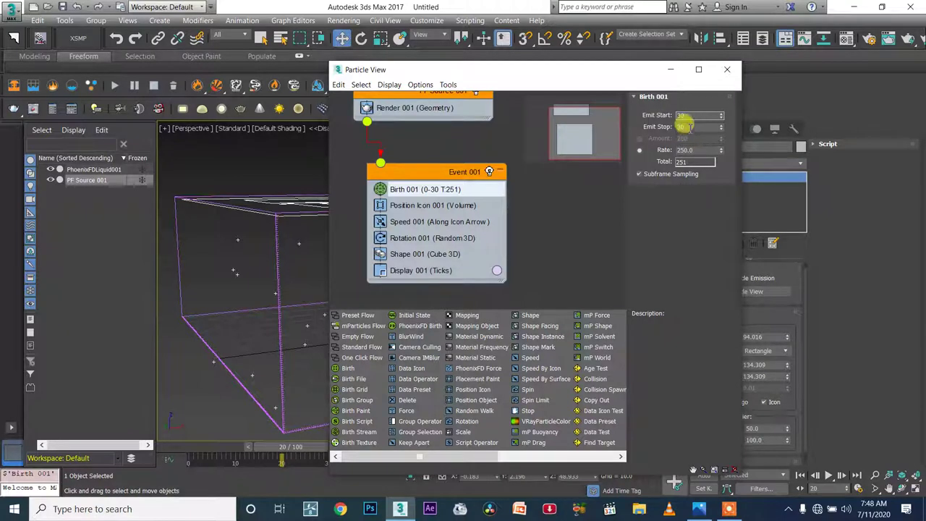
key("Tab")
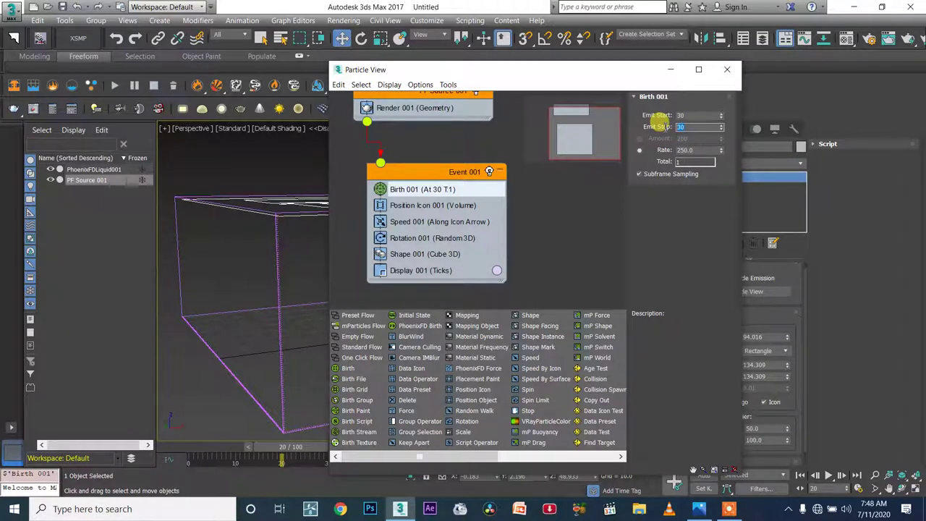
double_click(696, 115)
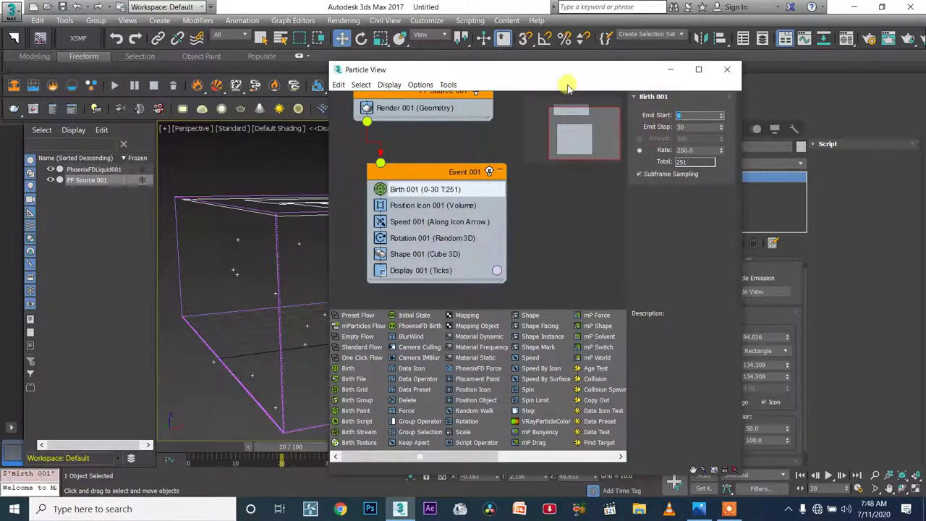
Move Particle View clear of the viewport and scrub the timeline to frame 42 to examine the emitted particles
left_click_drag(543, 75, 669, 71)
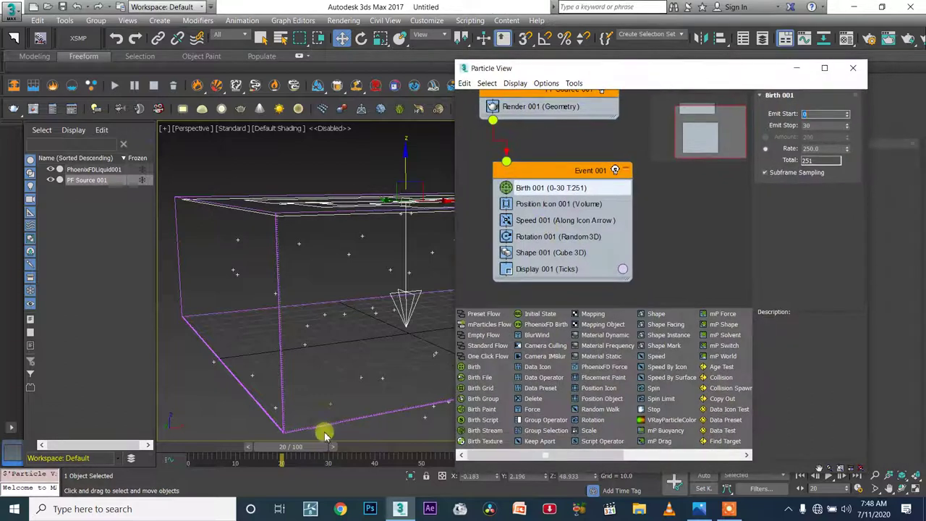
left_click_drag(312, 448, 355, 434)
key("w")
left_click_drag(321, 444, 387, 443)
key("w")
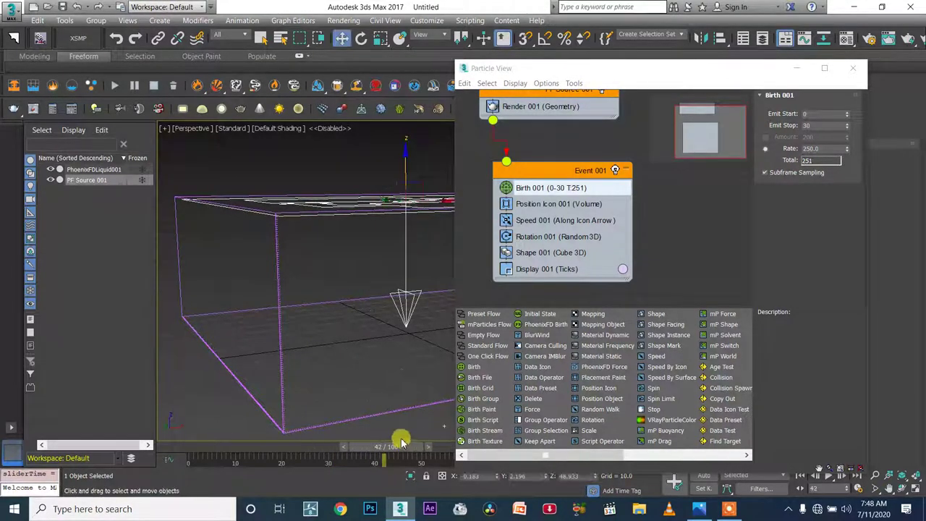
Set the speed of the Speed 001 operator to 50
left_click_drag(670, 73, 458, 71)
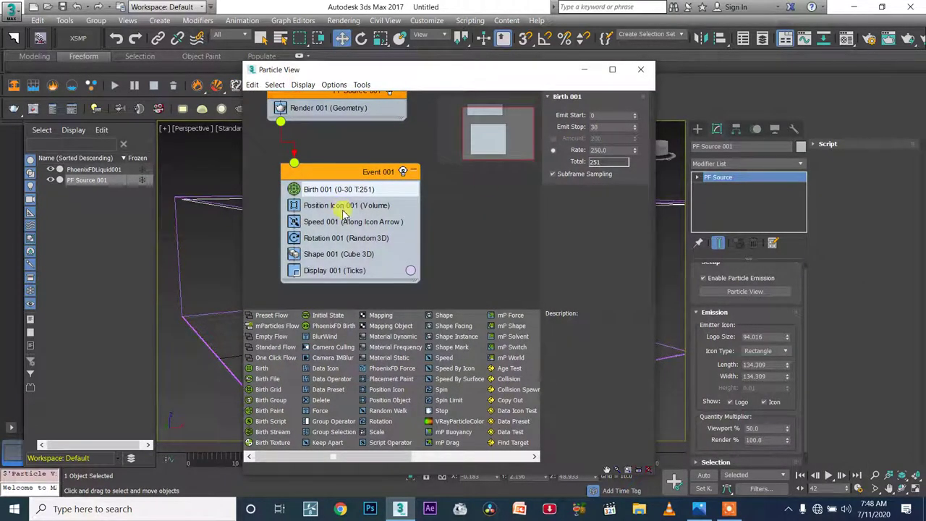
left_click(316, 224)
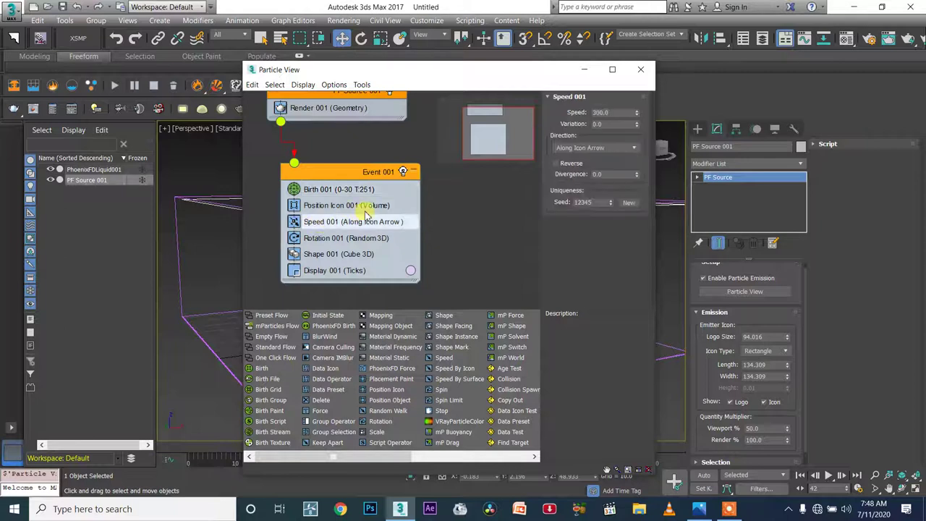
double_click(605, 113)
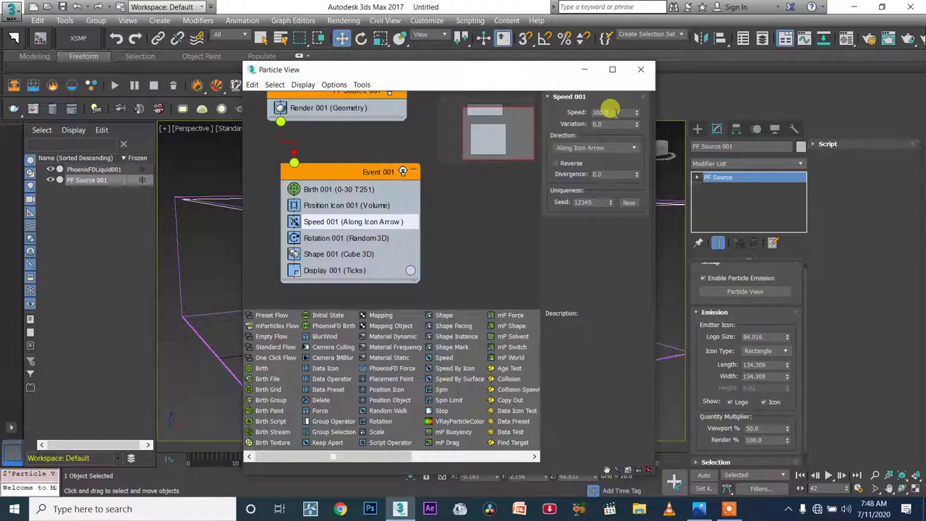
double_click(612, 112)
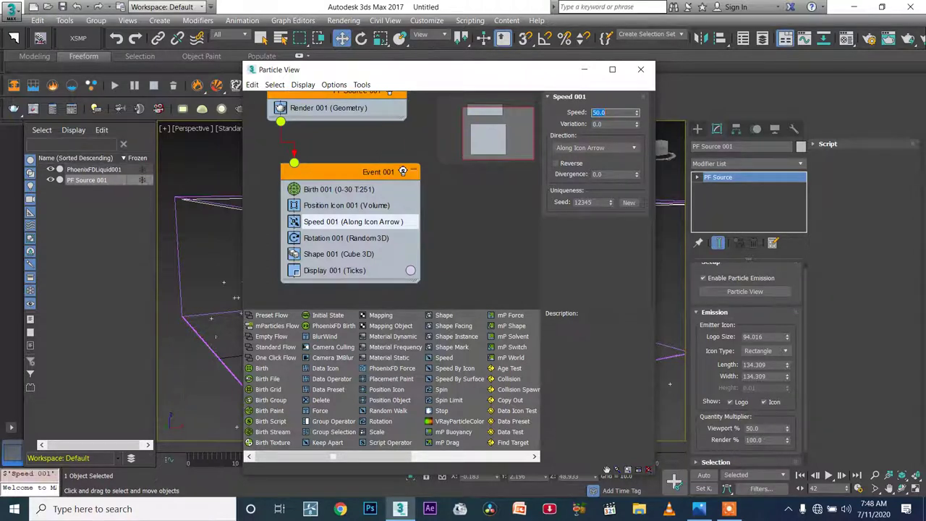
Scrub the timeline back to frame 0 and forward to frame 38 to examine how the particles fall at the new speed
left_click_drag(428, 71, 718, 73)
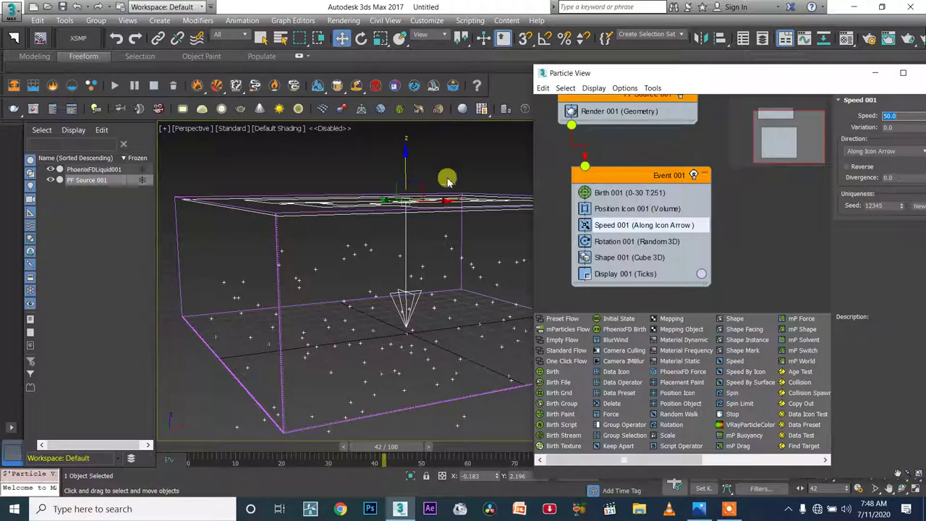
left_click_drag(367, 447, 89, 424)
left_click_drag(717, 78, 488, 79)
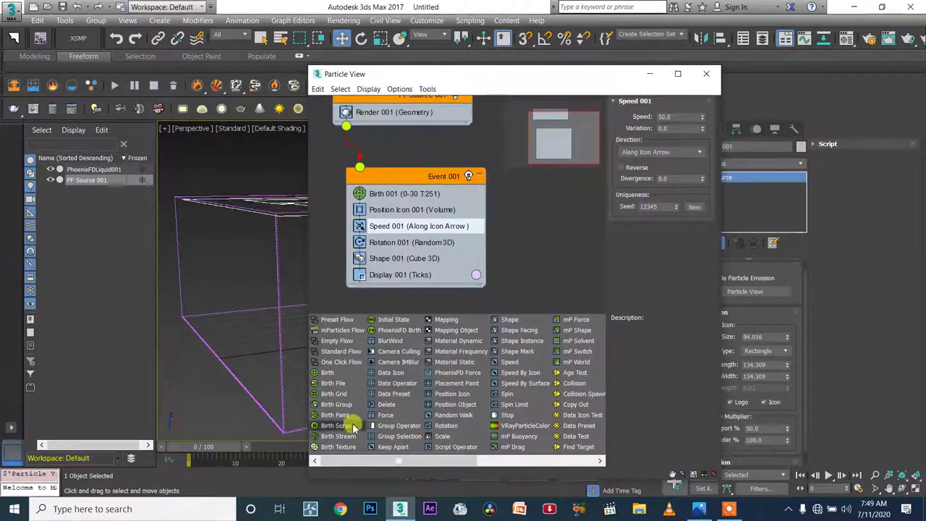
double_click(666, 116)
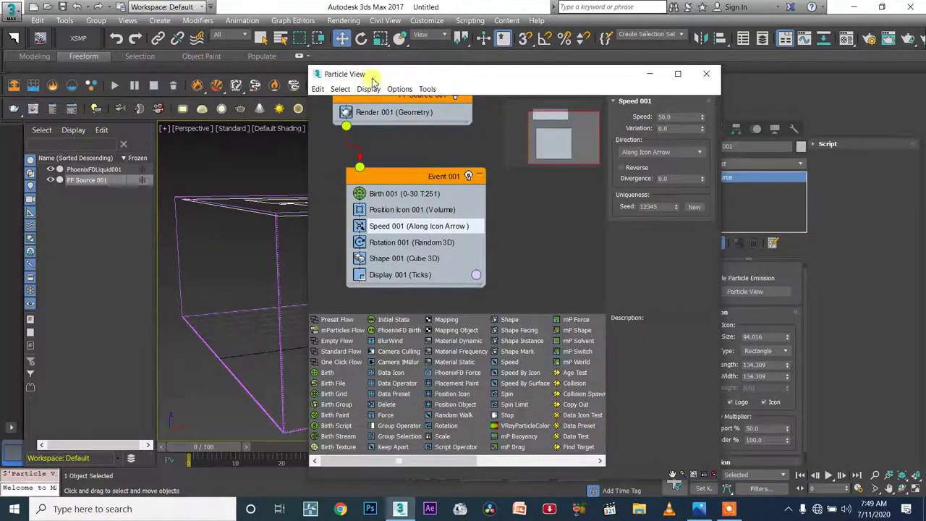
left_click_drag(358, 74, 532, 52)
left_click_drag(229, 453, 395, 417)
key("w")
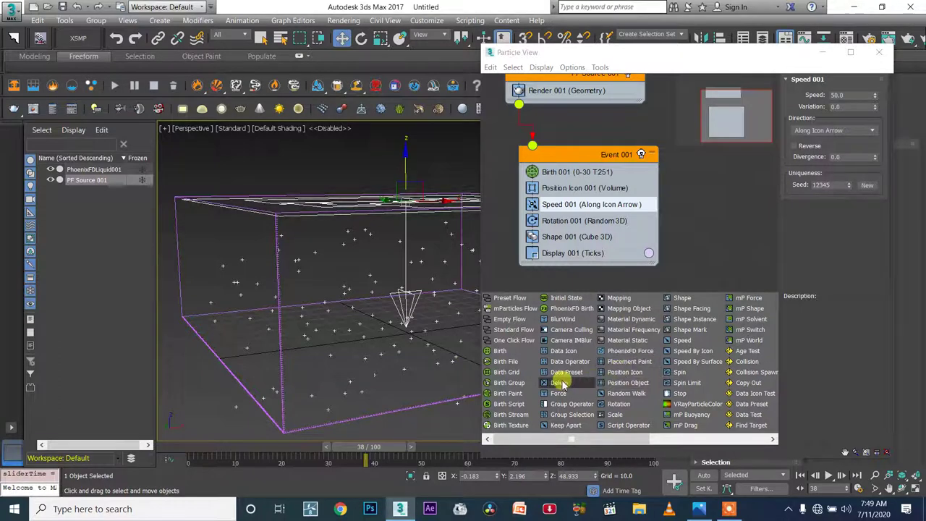
Add a Delete operator between Shape 001 and Display 001 in Event 001, removing particles by particle age
left_click_drag(574, 387, 577, 249)
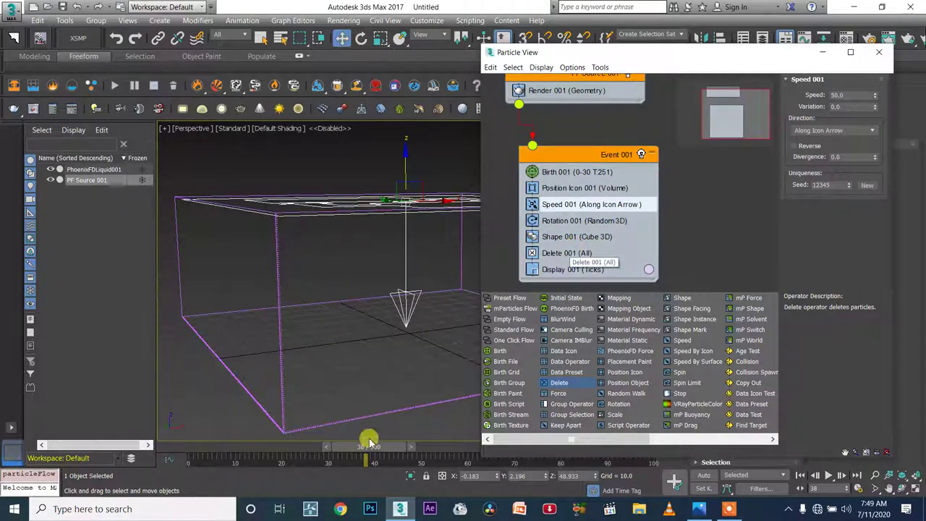
left_click(565, 255)
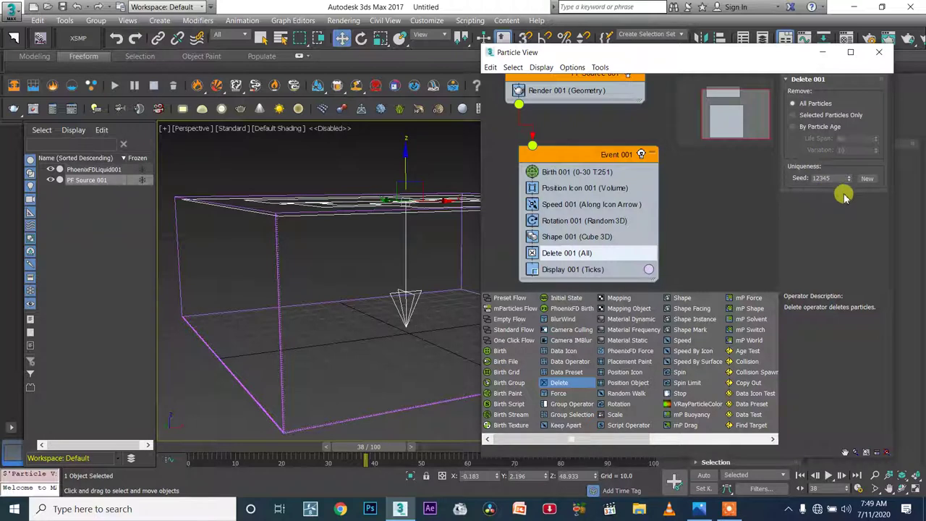
left_click(803, 127)
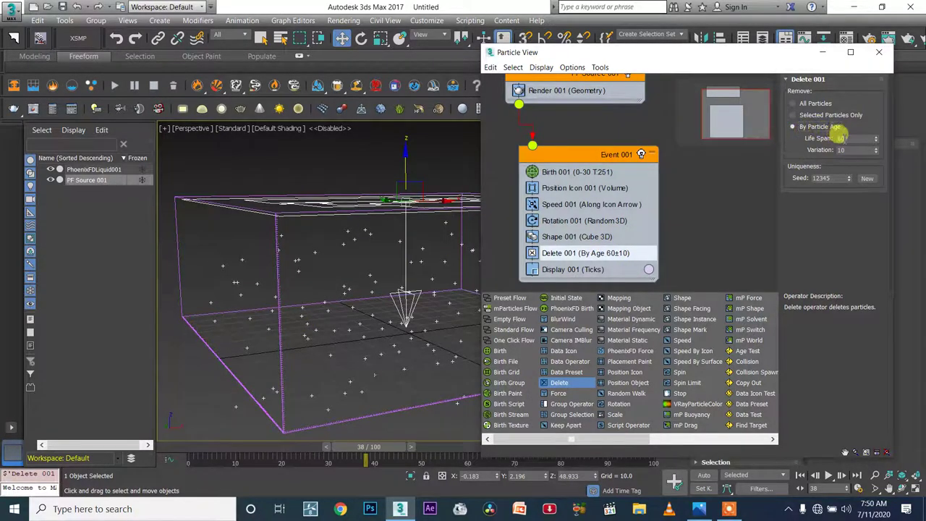
Set the Delete 001 operator's life span to 1 and its variation to 0
double_click(832, 138)
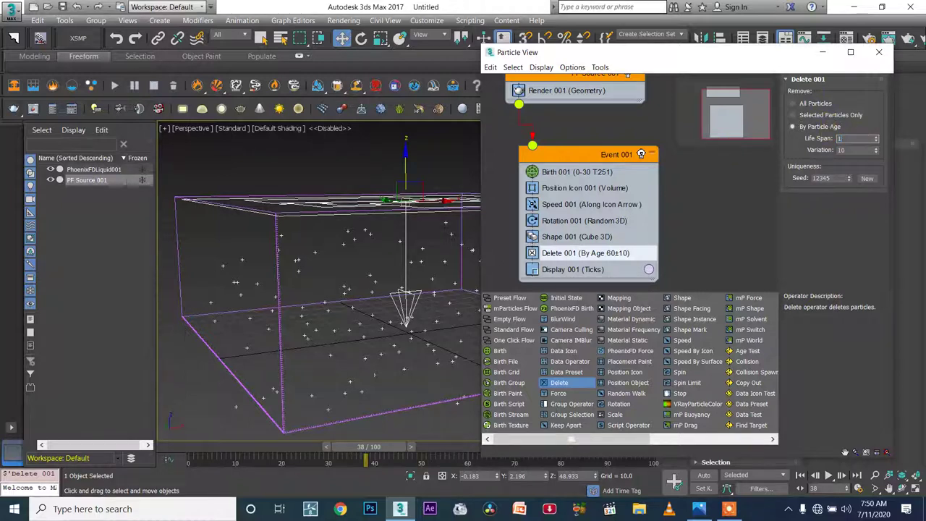
type("1")
key("Tab")
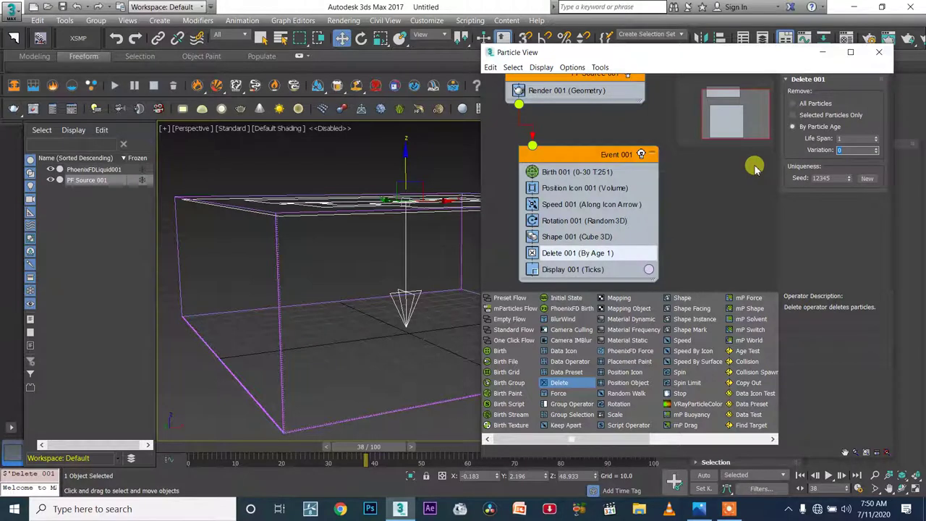
Scrub the timeline back to frame 8 and examine the particles just below the emitter
left_click(367, 448)
left_click_drag(367, 448, 239, 432)
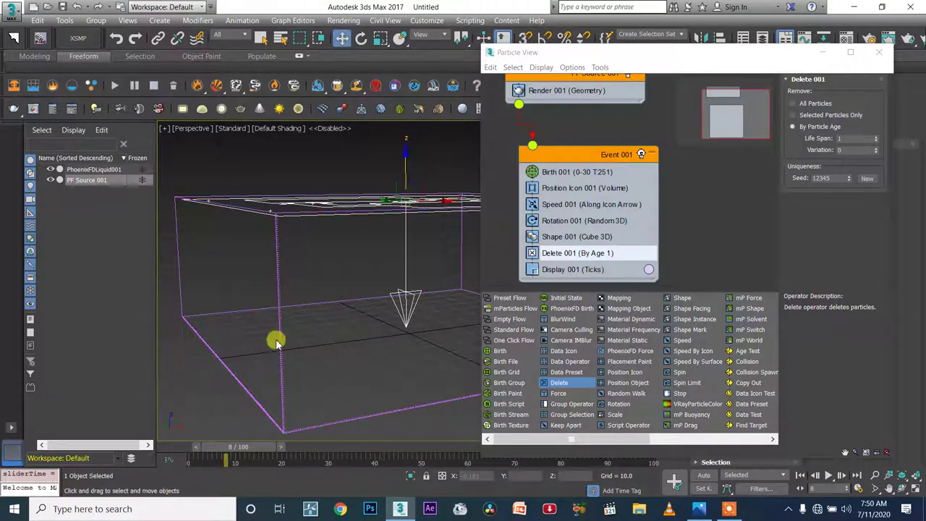
key("w")
middle_click_drag(333, 296, 343, 310, "alt")
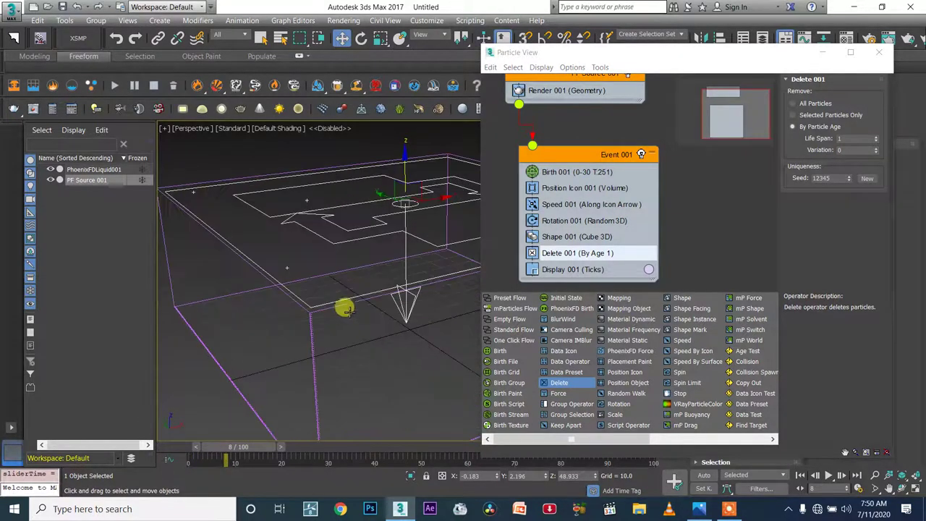
Try a variation of 10 on the Delete 001 operator and inspect the particles' fall distance at frame 26
left_click_drag(877, 151, 877, 147)
middle_click_drag(346, 336, 369, 292, "alt")
left_click_drag(244, 447, 311, 426)
key("w")
middle_click_drag(377, 260, 359, 269, "alt")
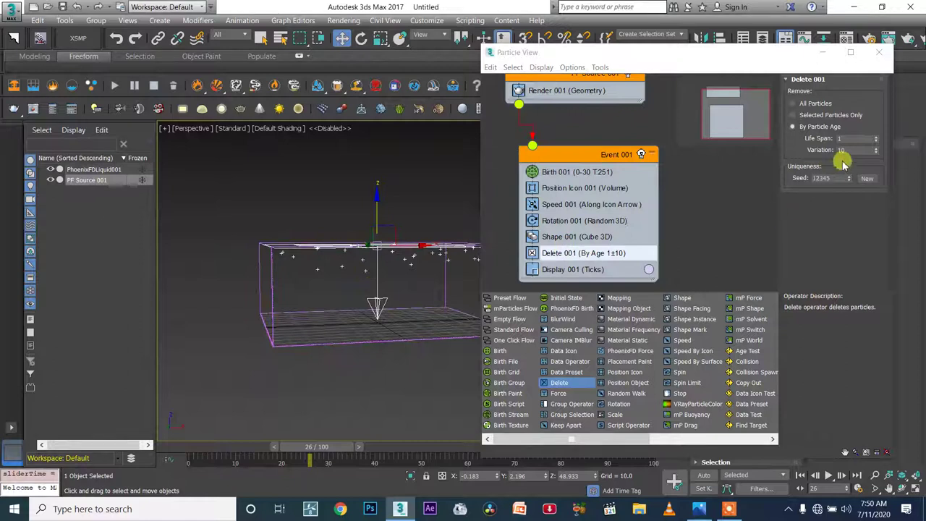
middle_click_drag(463, 264, 362, 294, "alt")
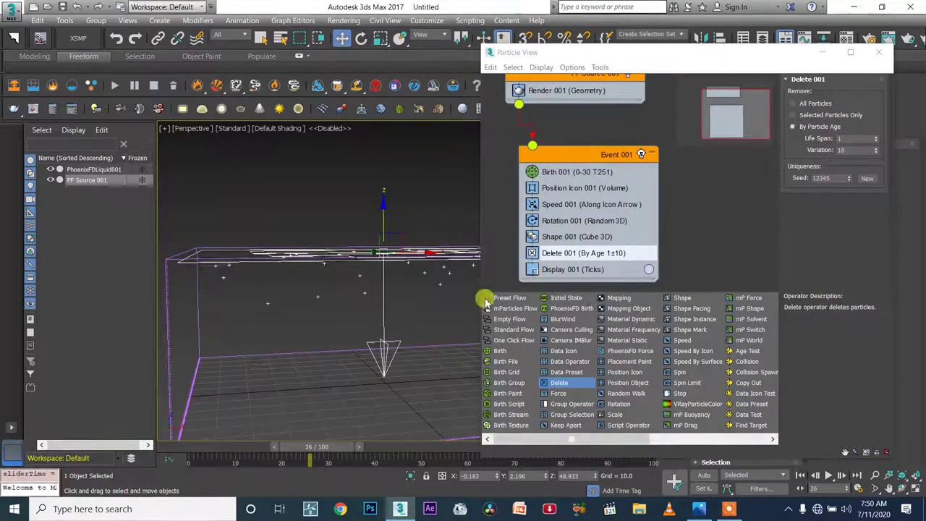
Try a variation of 0 on the Delete 001 operator and step from frame 26 to 28, examining the particles up close
double_click(844, 150)
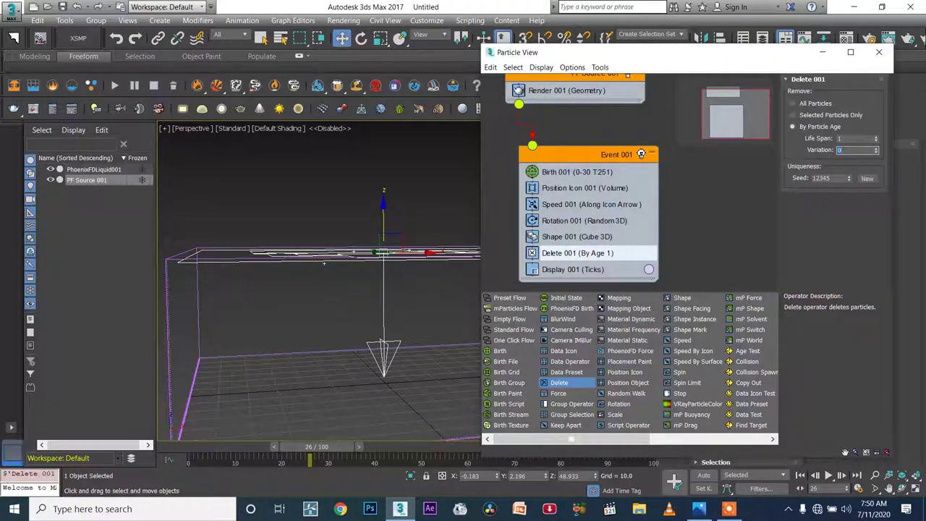
middle_click_drag(382, 244, 274, 252, "alt")
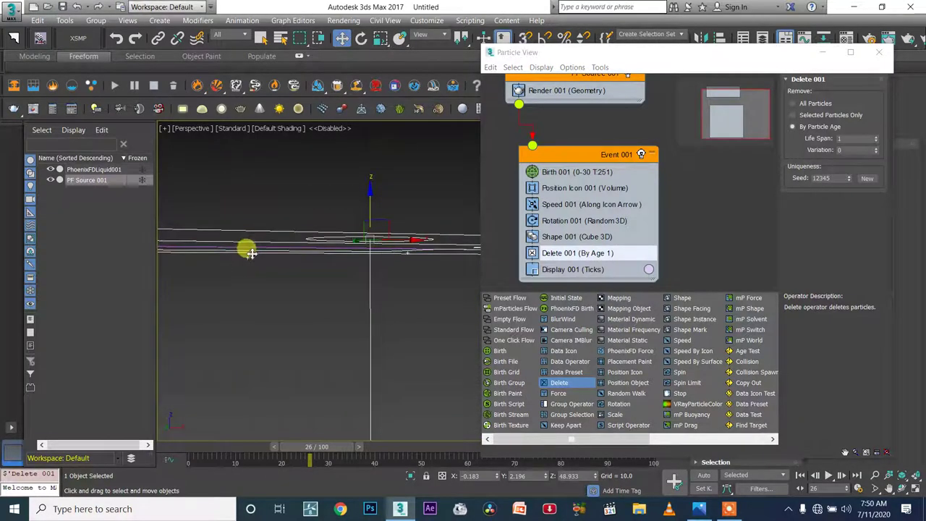
left_click_drag(310, 450, 315, 450)
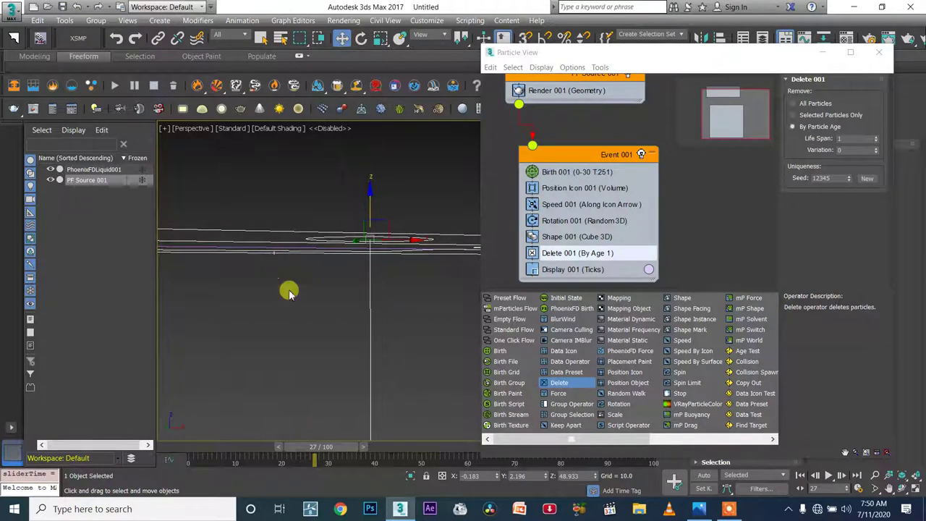
left_click(364, 446)
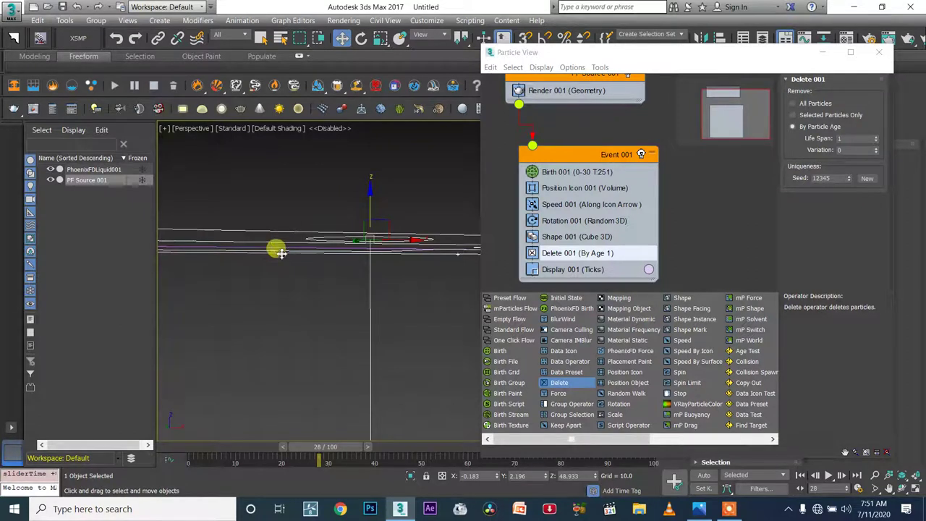
Set the Delete 001 operator's variation to 5 and step through frames 26 to 29 to check where particles die
left_click(875, 147)
left_click(876, 147)
left_click_drag(329, 449, 312, 448)
key("w")
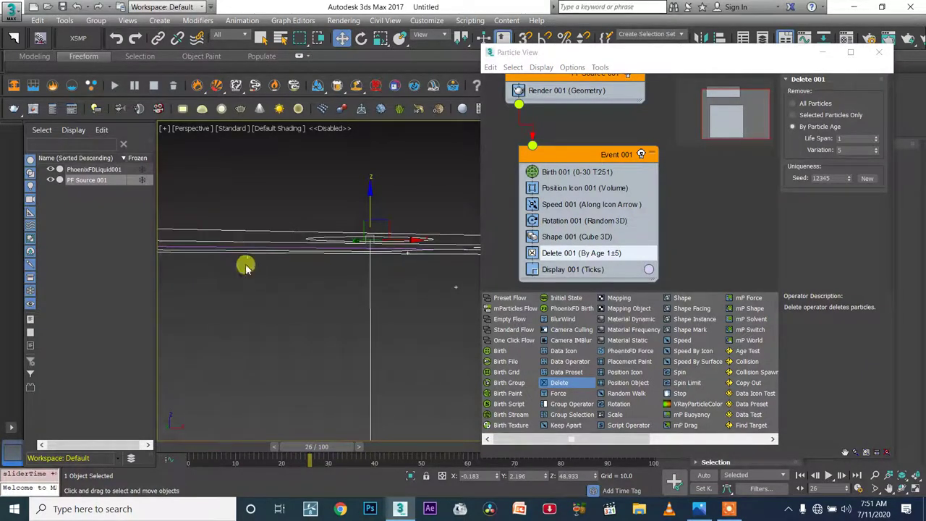
left_click(361, 446)
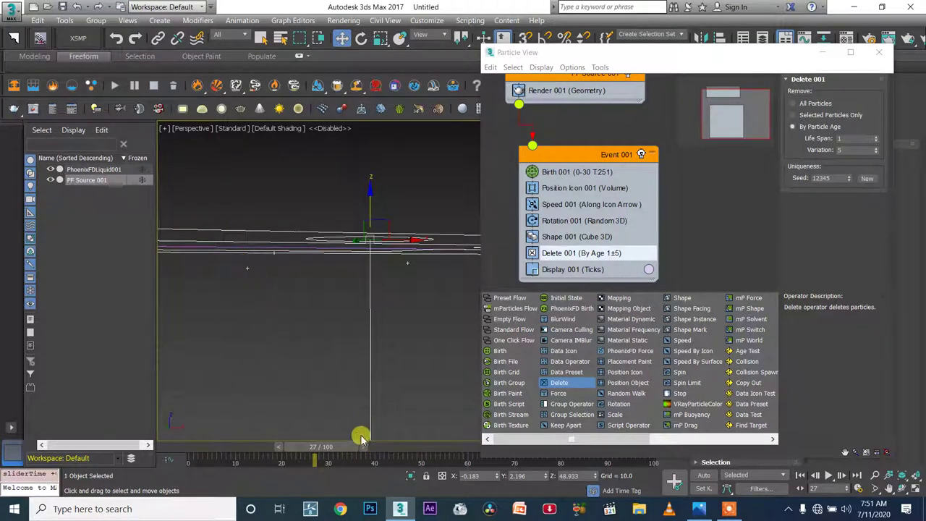
left_click(366, 447)
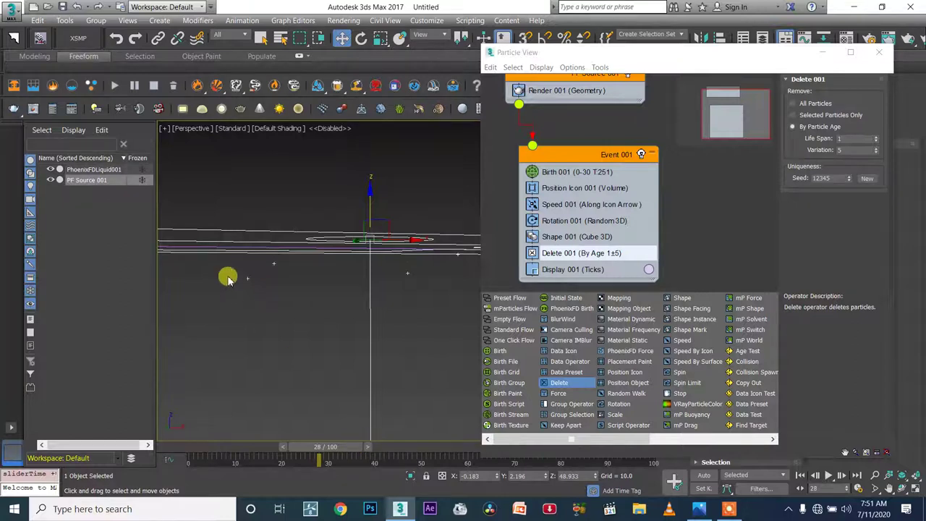
left_click(369, 446)
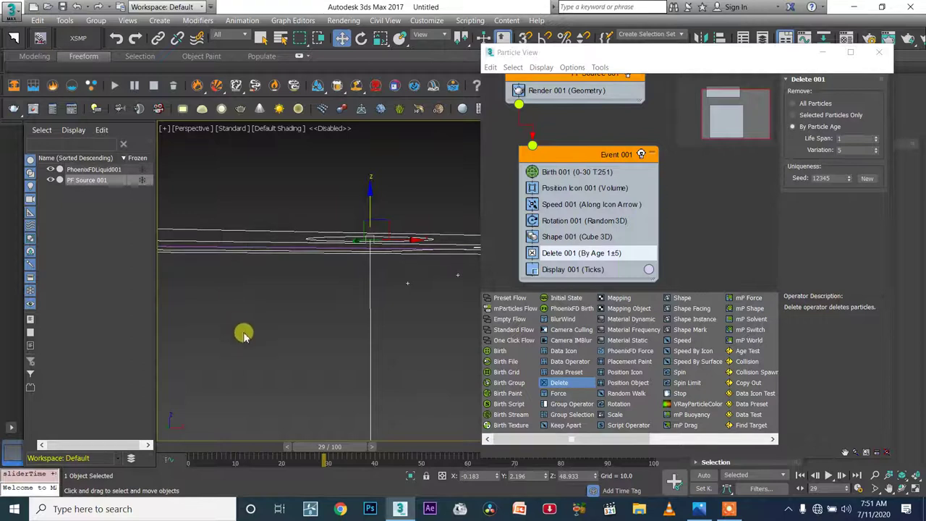
middle_click_drag(244, 330, 246, 307, "alt")
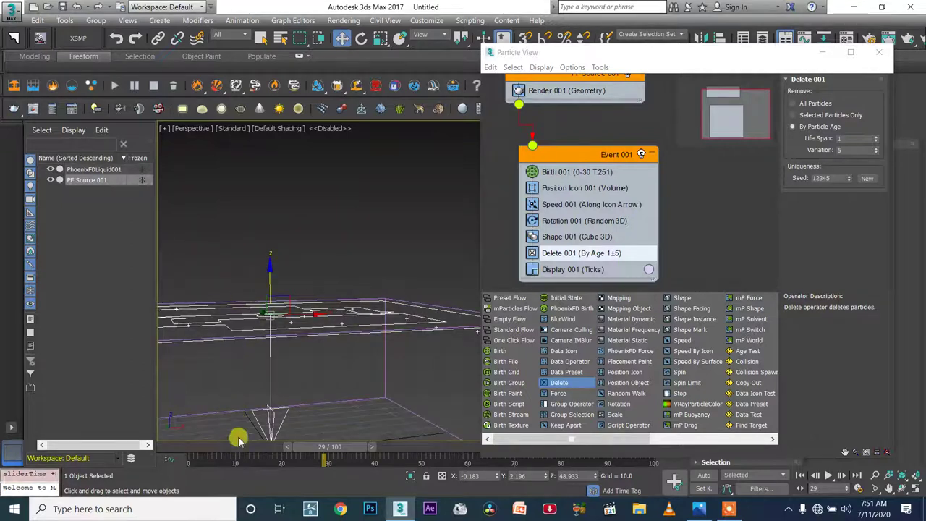
Reset the Delete 001 operator's variation to 0, check the particles at frame 30 and close Particle View
right_click(875, 151)
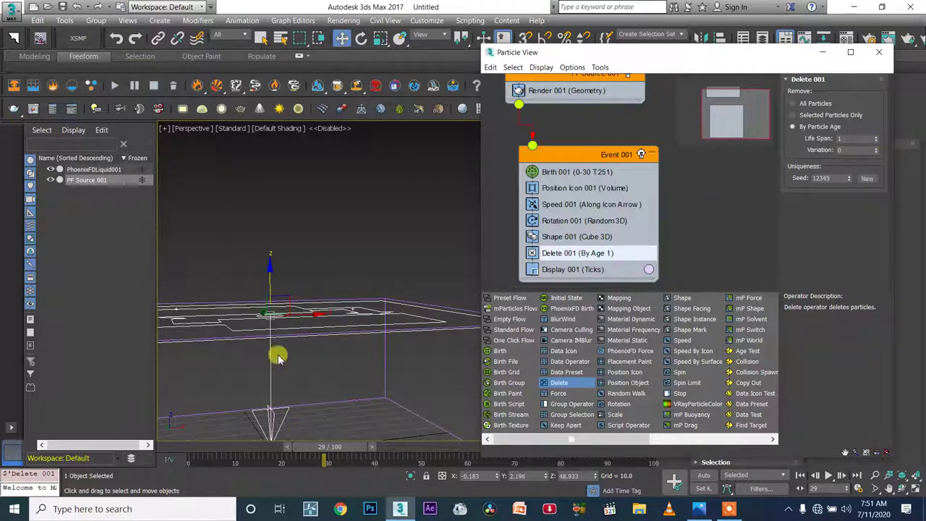
scroll(278, 356, "up", 2)
middle_click_drag(270, 347, 380, 313, "alt")
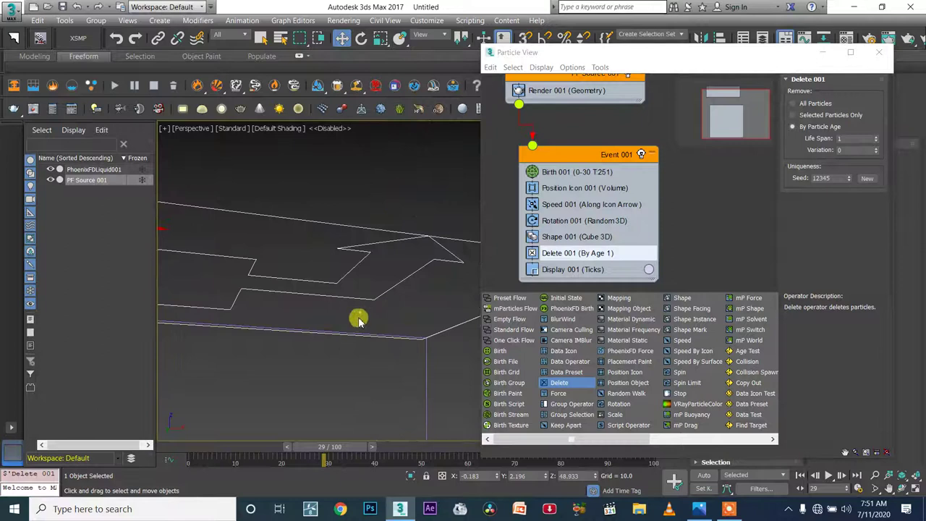
left_click(377, 449)
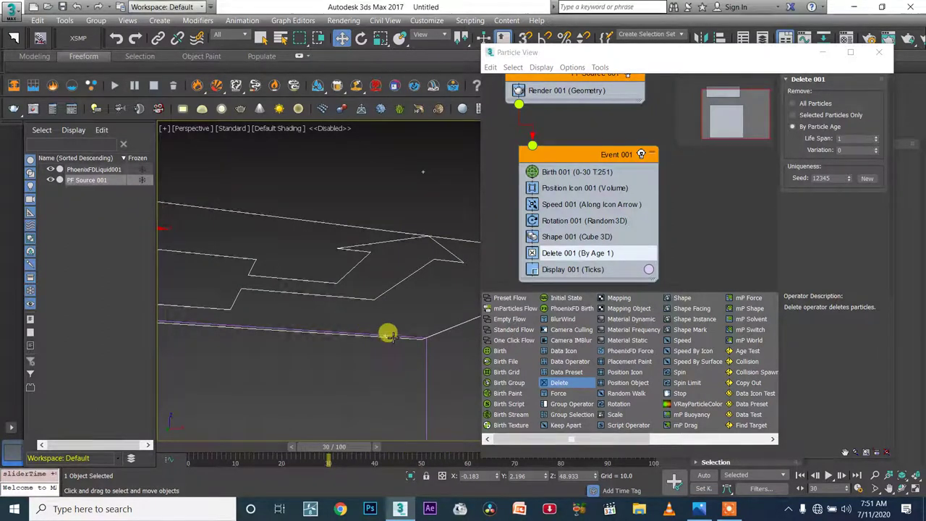
scroll(377, 387, "down", 5)
middle_click_drag(372, 415, 335, 311, "alt")
middle_click_drag(292, 335, 371, 353, "alt")
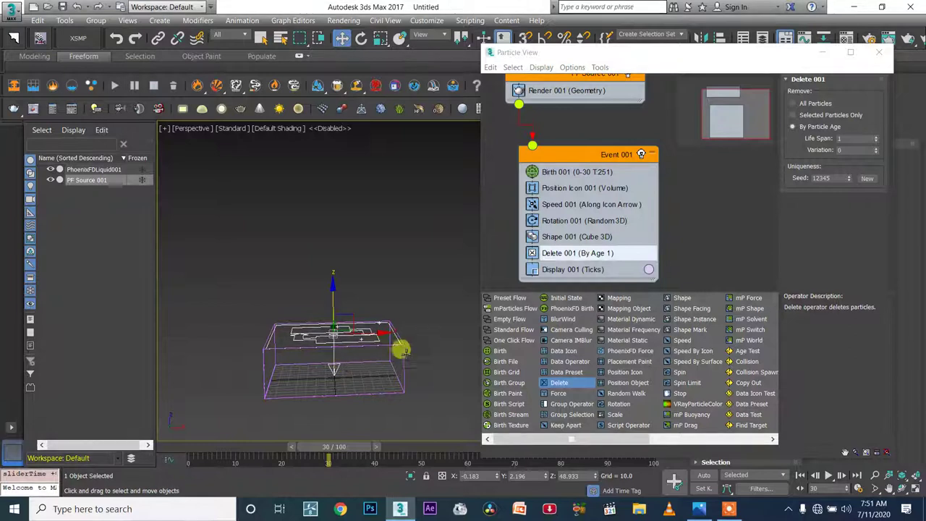
scroll(355, 359, "up", 4)
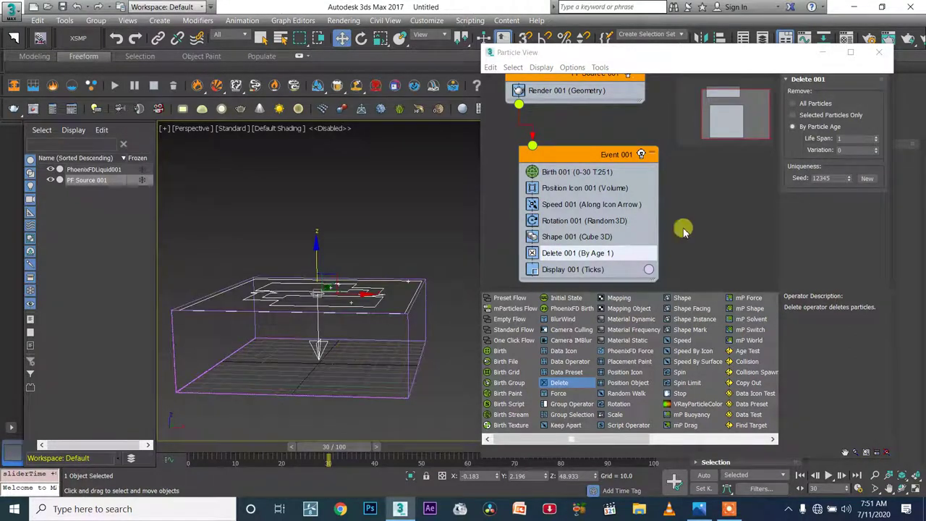
left_click(876, 55)
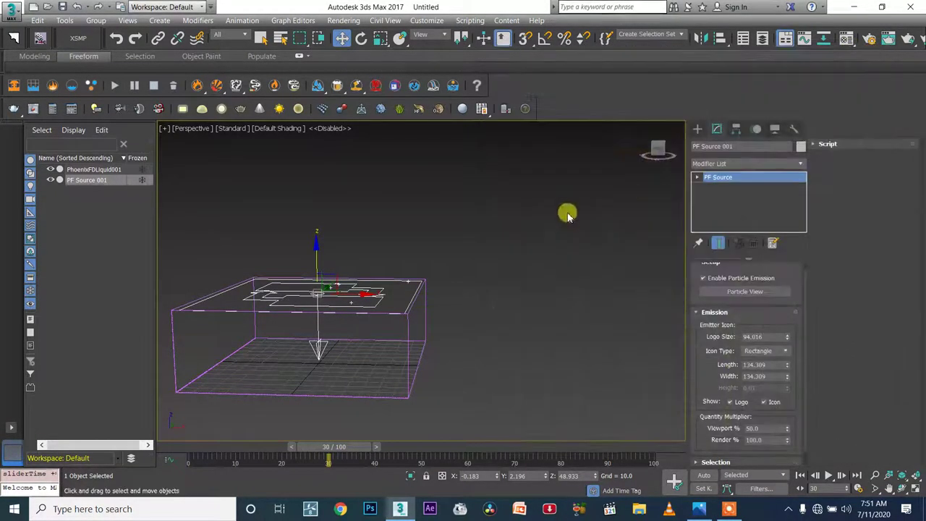
Create a PhoenixFD LiquidSrc helper beside the simulator box
middle_click_drag(359, 313, 482, 335, "alt")
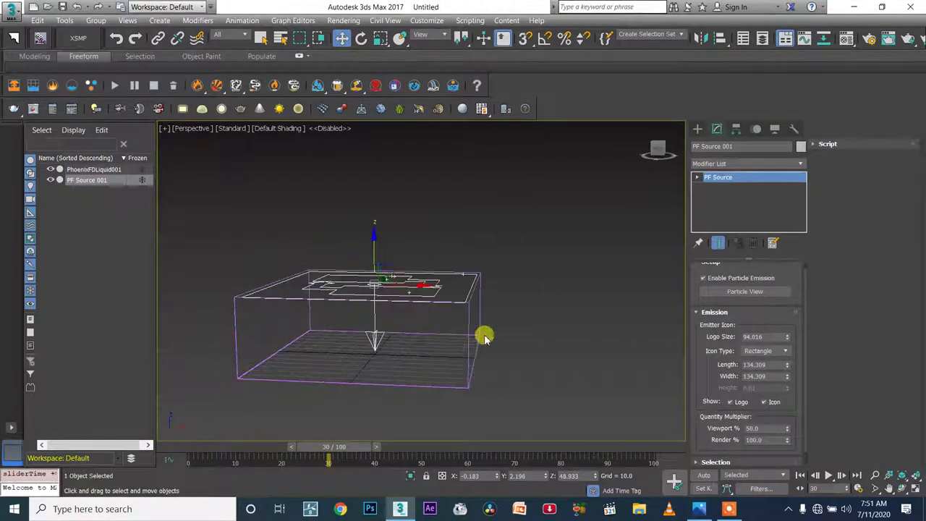
left_click(696, 130)
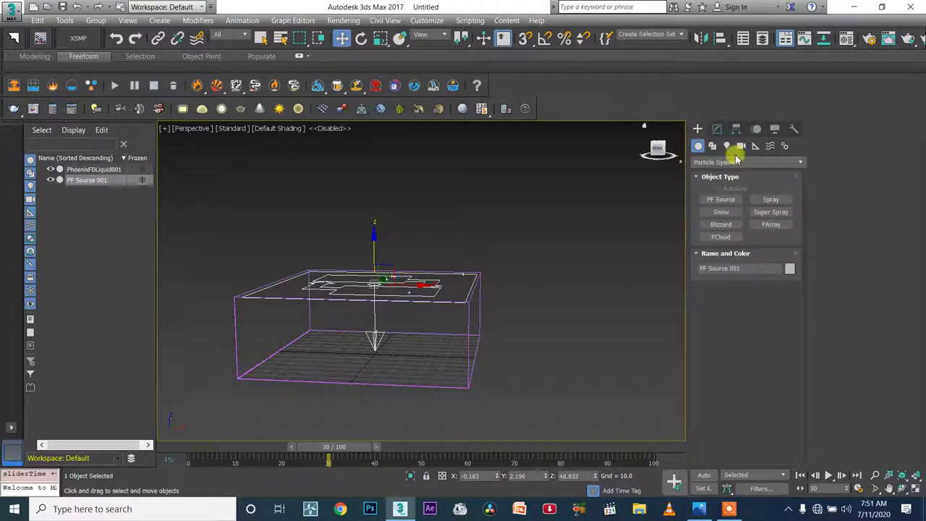
left_click(756, 147)
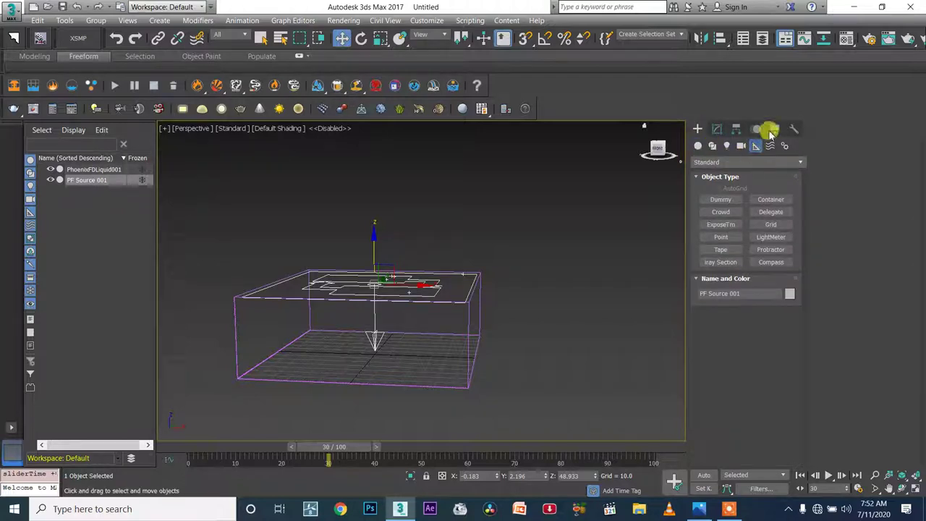
left_click(723, 162)
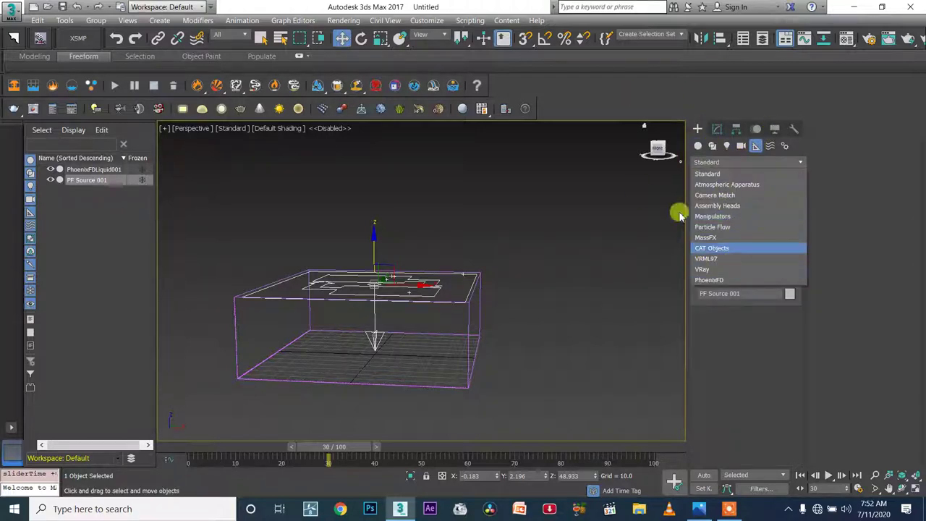
left_click(733, 275)
left_click(723, 224)
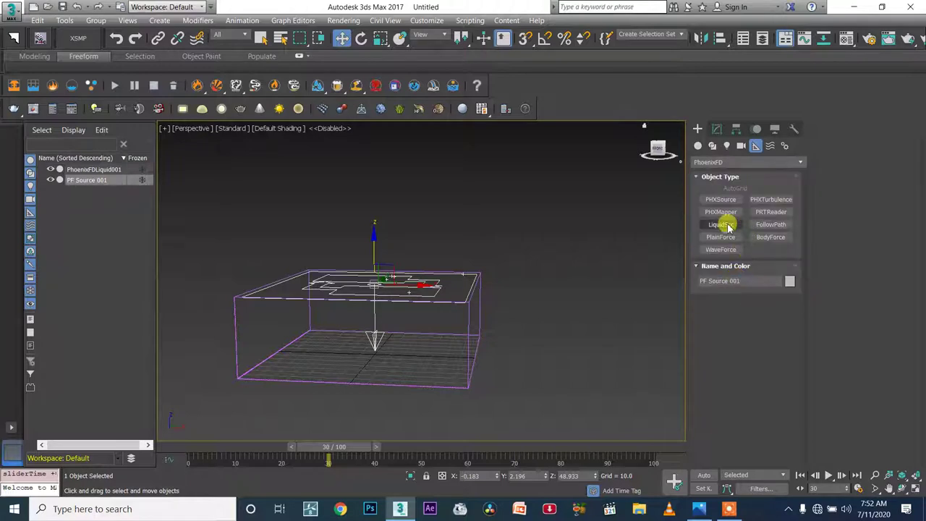
left_click(517, 330)
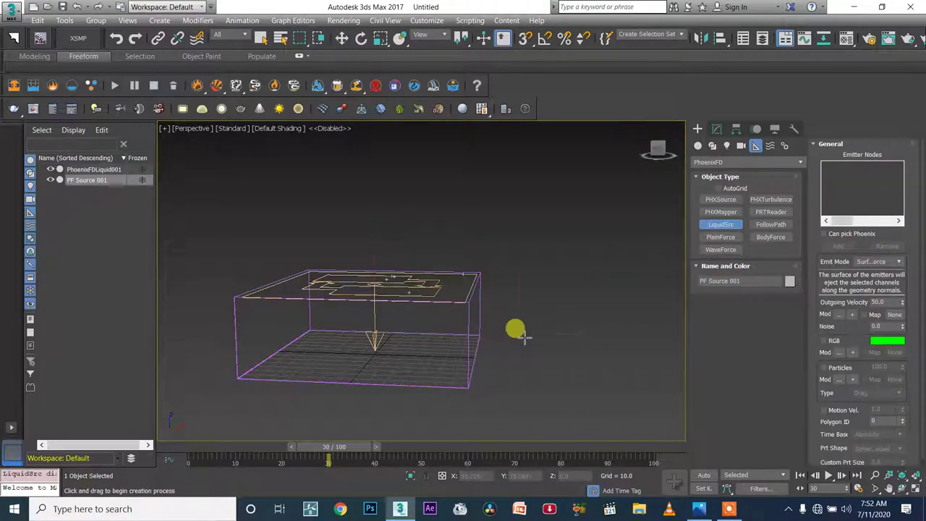
scroll(414, 295, "up", 5)
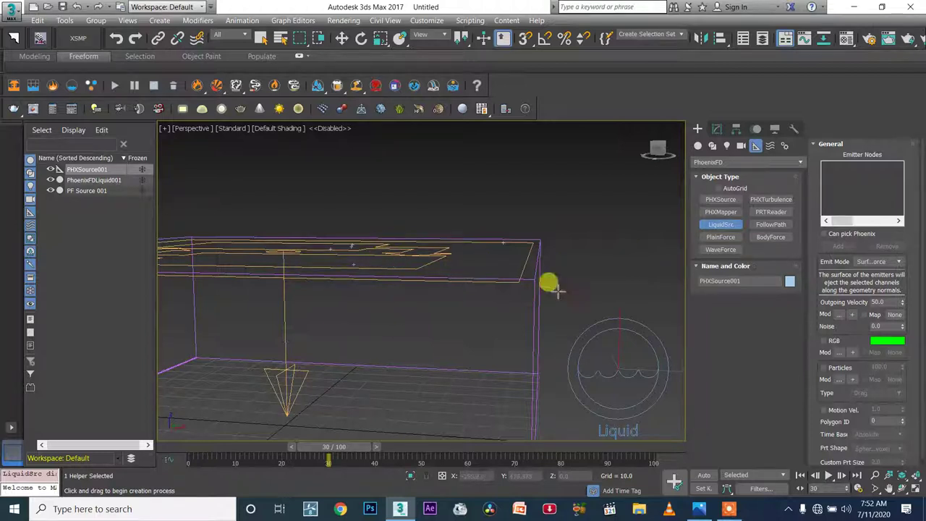
right_click(579, 326)
Add the particle flow to the liquid source's emitter nodes, including both its PF Source 001 and Event 001 events
left_click(714, 128)
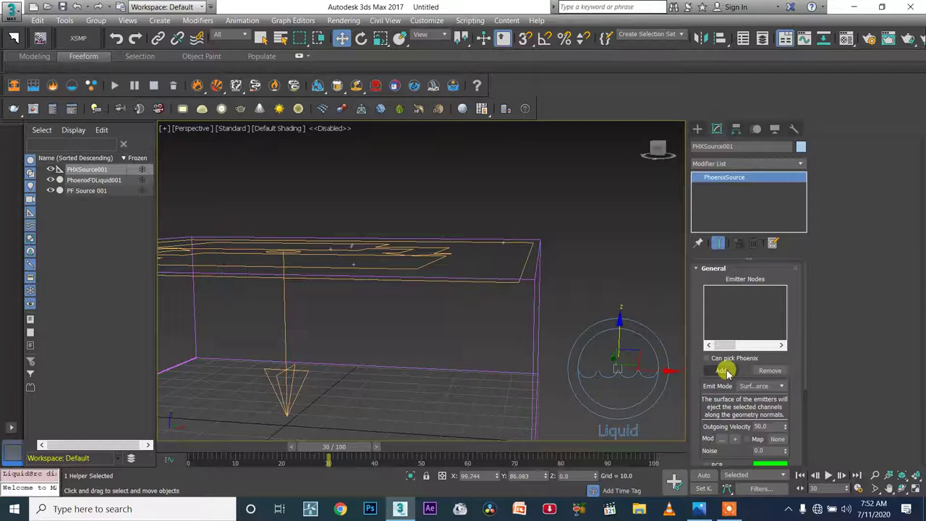
left_click(723, 370)
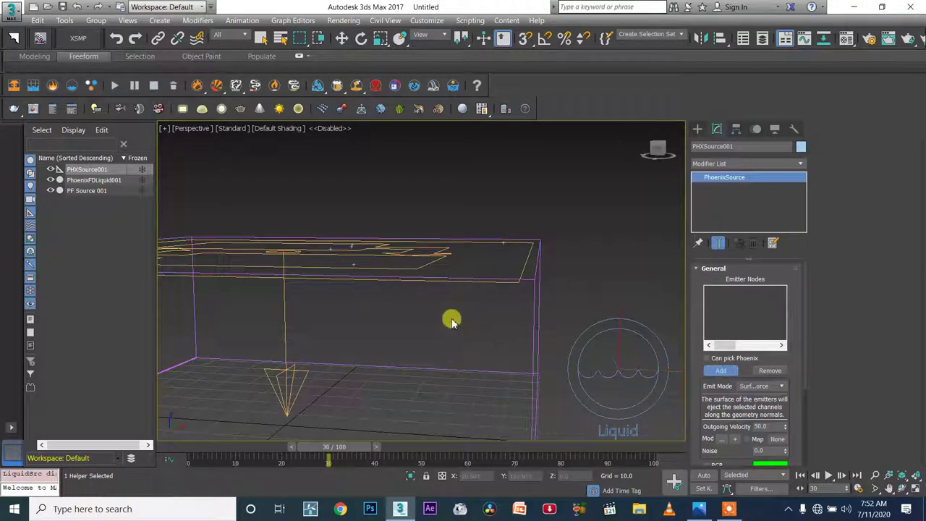
left_click(423, 263)
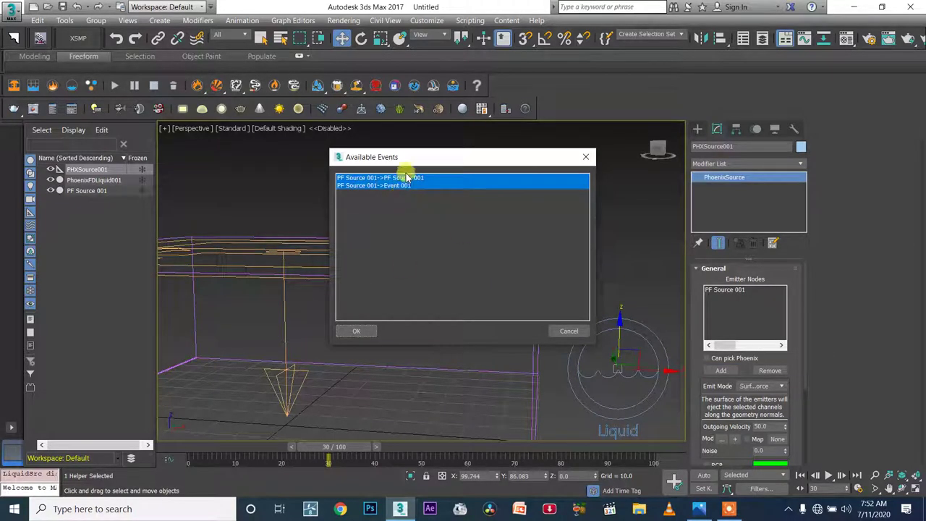
left_click(355, 326)
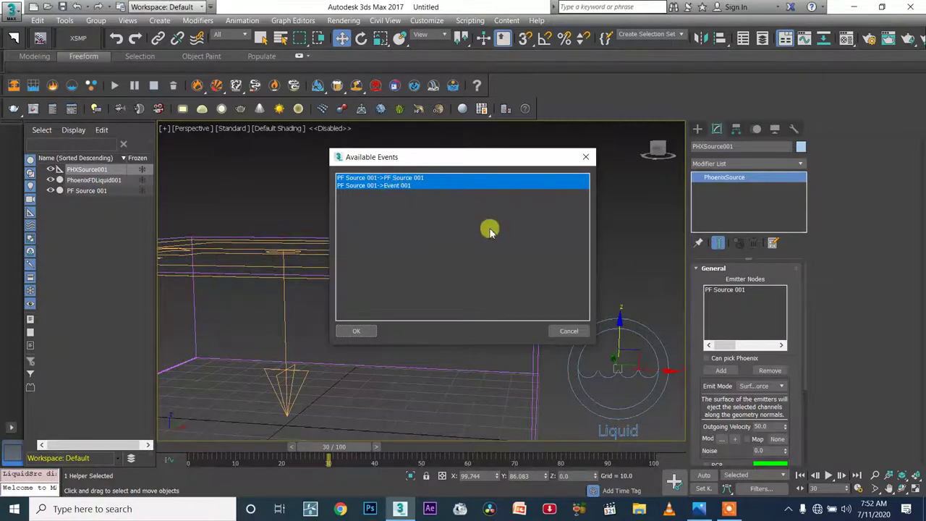
left_click(364, 329)
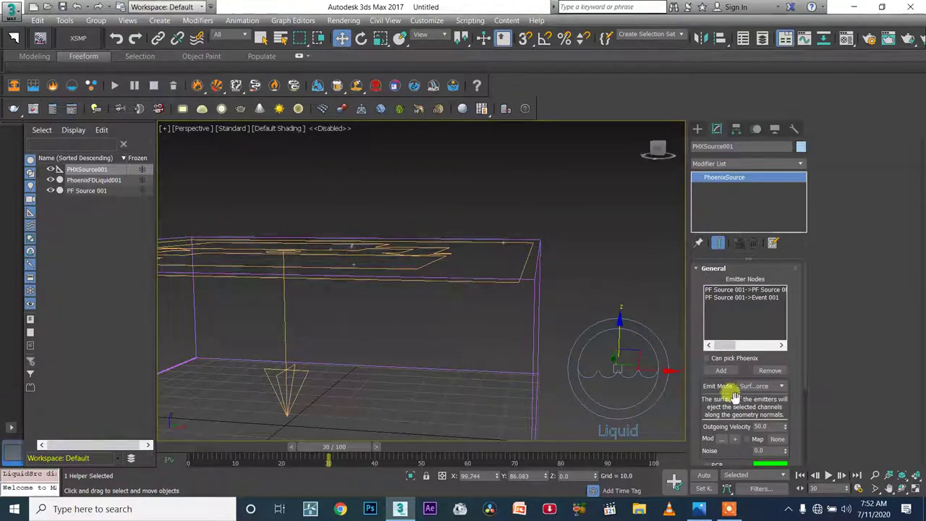
Keep the liquid source's emit mode on Surface Force and set its outgoing velocity to 15
left_click(756, 386)
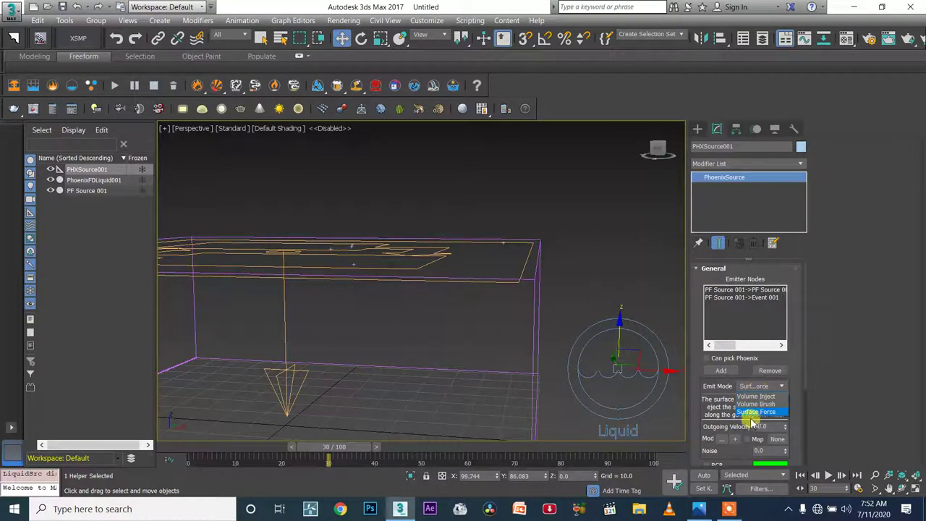
left_click(735, 413)
double_click(764, 426)
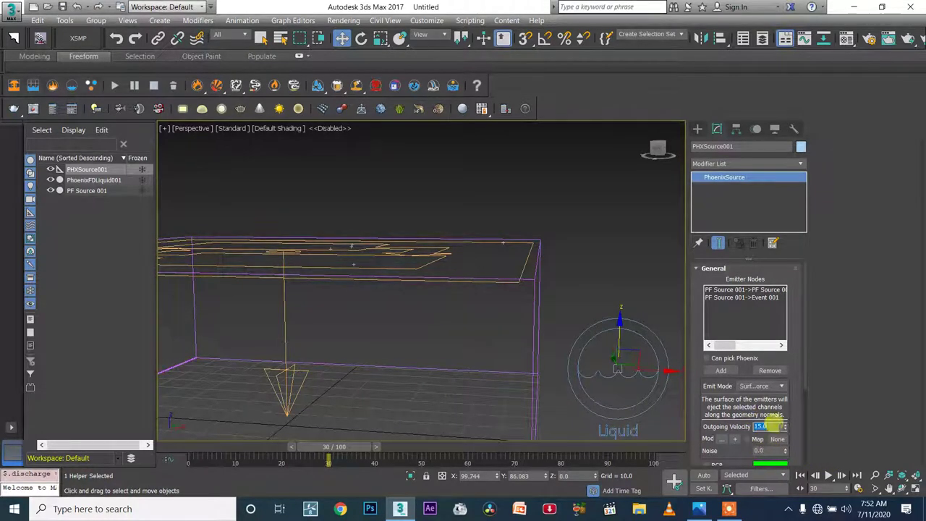
double_click(769, 425)
Return the timeline to frame 0
middle_click_drag(372, 340, 377, 380, "alt")
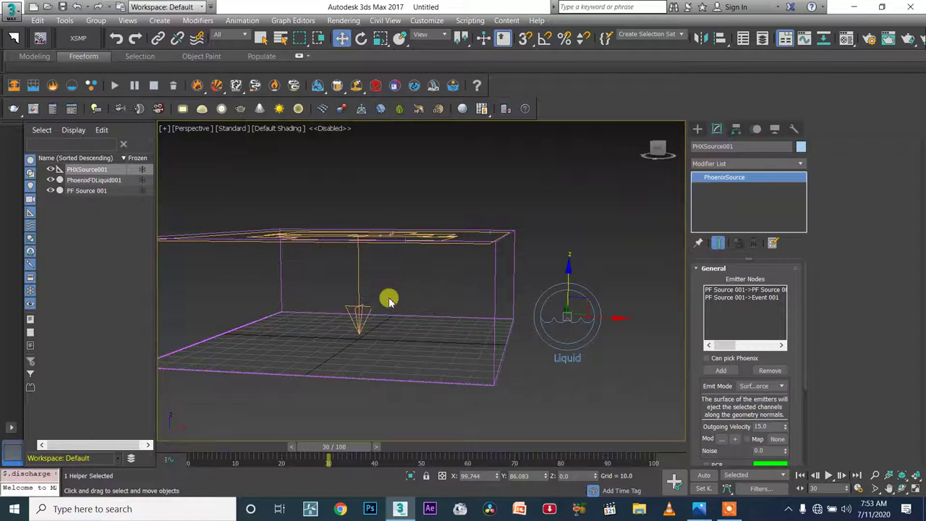
middle_click_drag(386, 302, 451, 330, "alt")
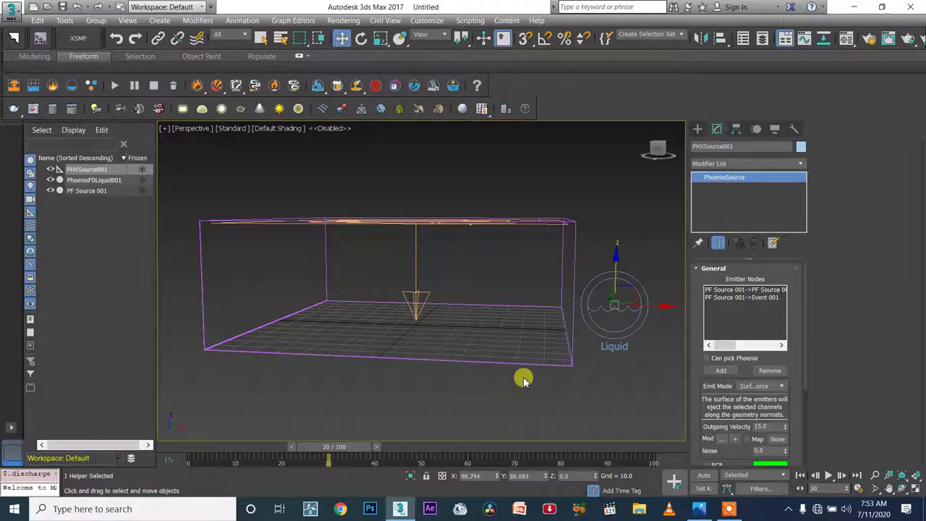
scroll(466, 304, "up", 4)
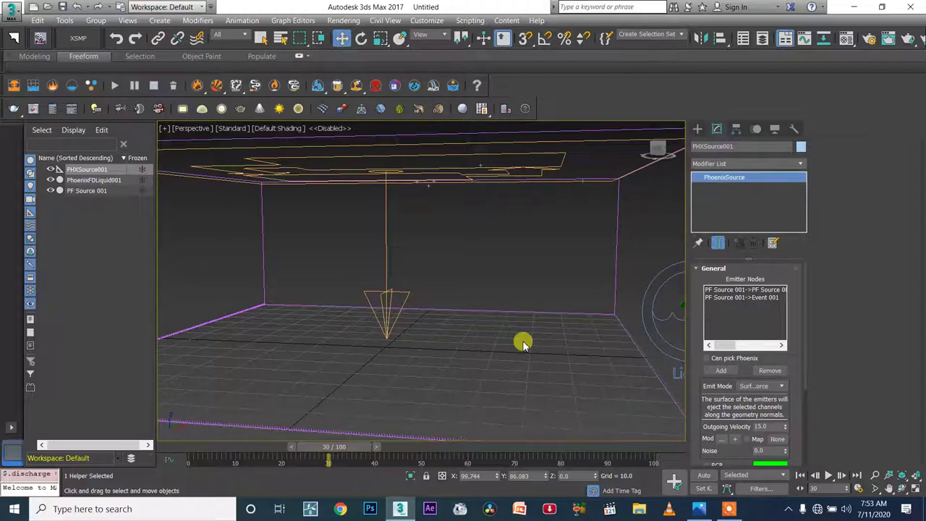
scroll(525, 334, "down", 4)
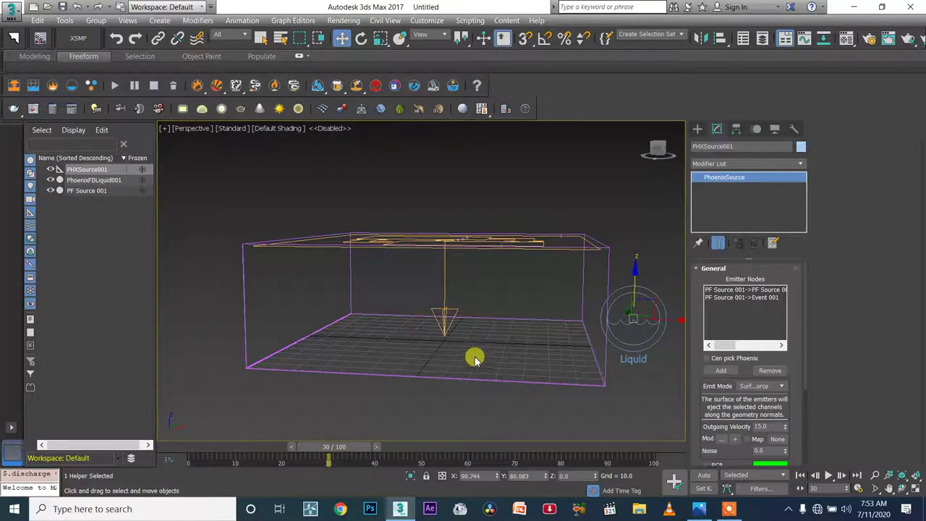
scroll(469, 361, "up", 4)
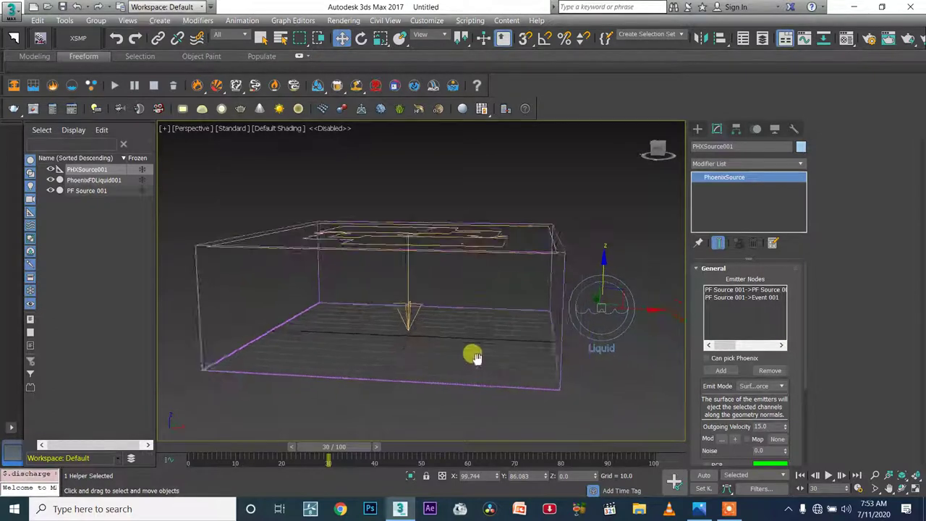
scroll(487, 361, "down", 5)
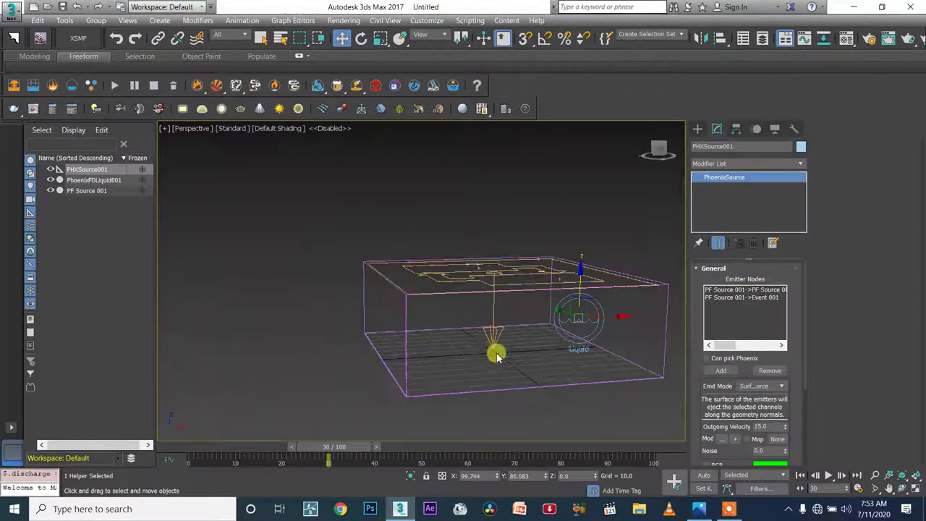
scroll(416, 340, "up", 3)
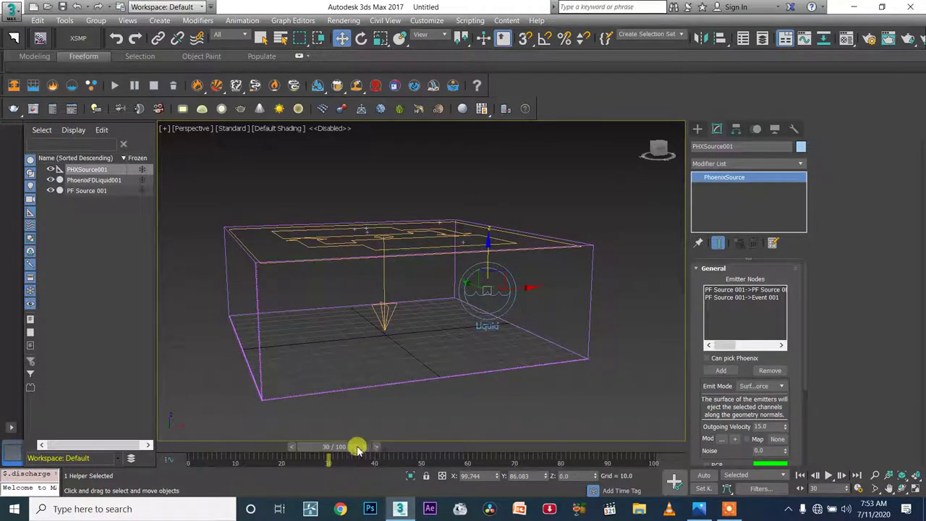
left_click_drag(357, 449, 131, 420)
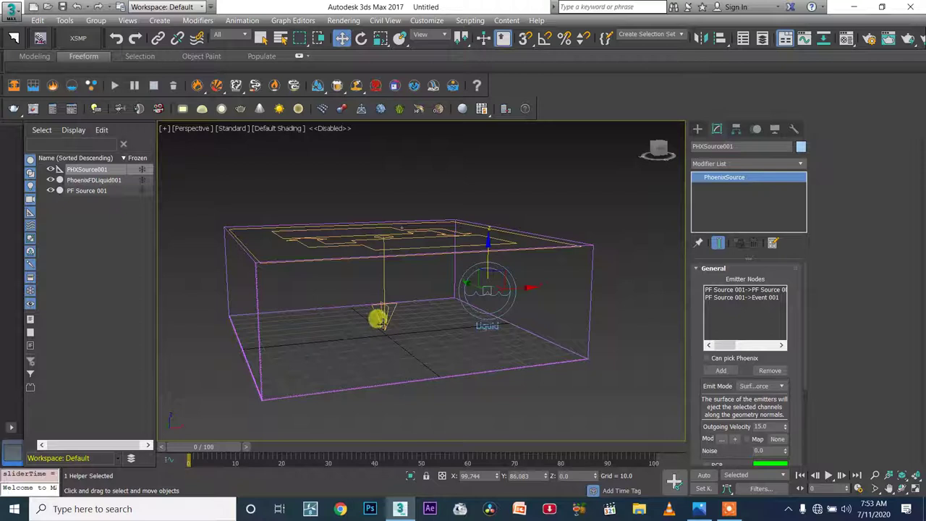
Check the scene's Environment and Effects settings and close them without changes
scroll(475, 369, "down", 5)
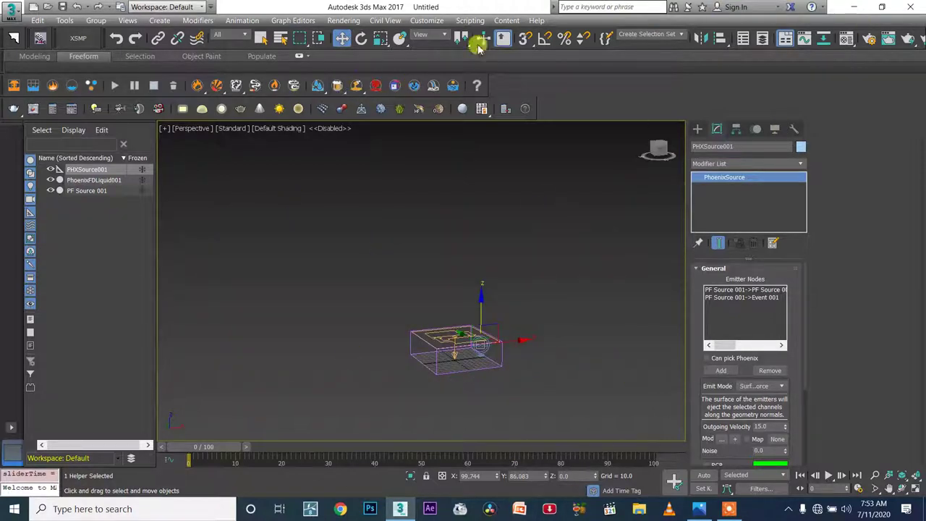
left_click(427, 21)
left_click(432, 24)
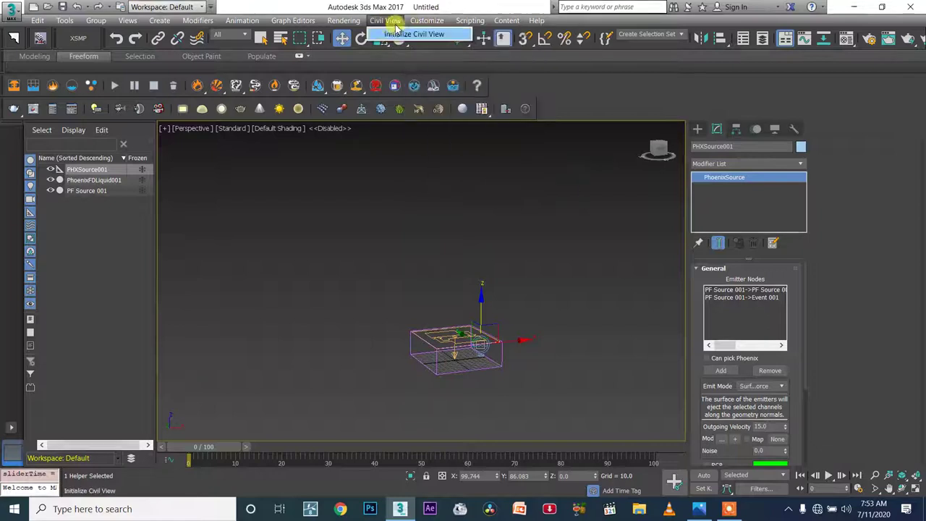
left_click(346, 22)
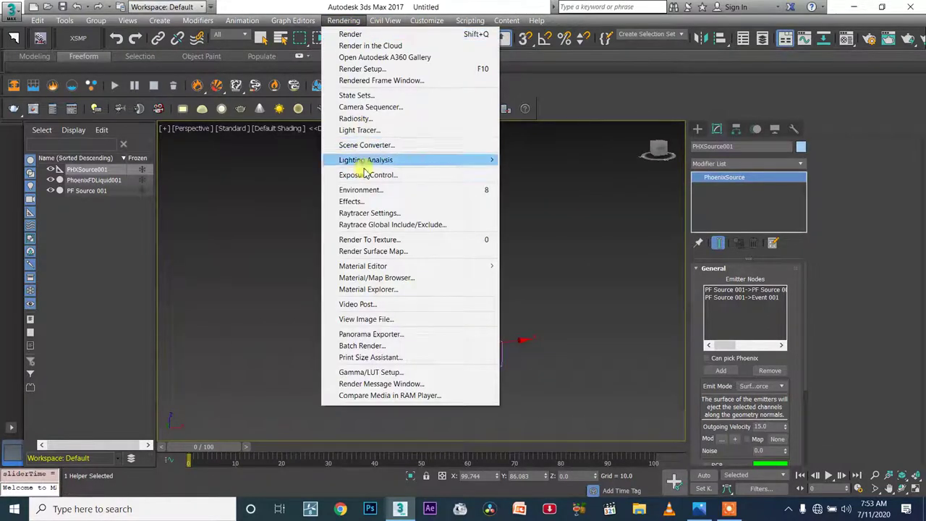
left_click(371, 190)
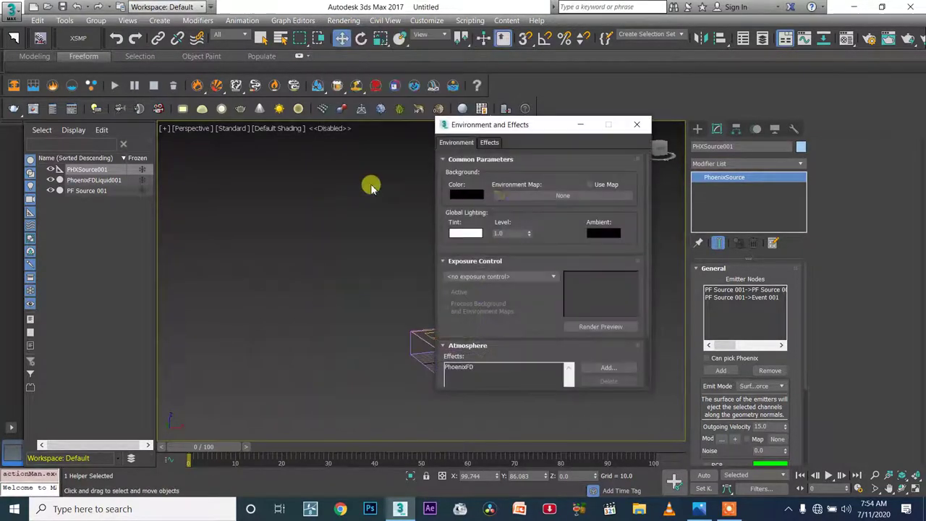
left_click(632, 127)
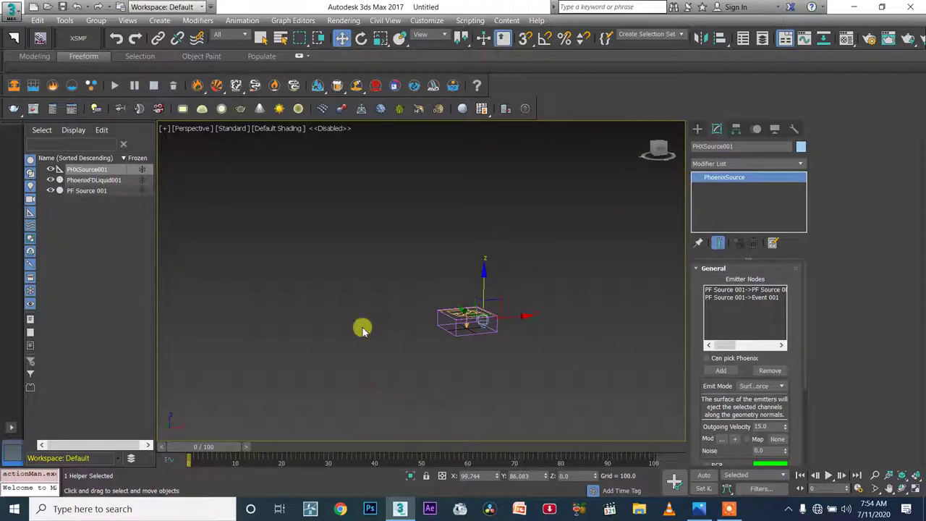
scroll(463, 321, "up", 5)
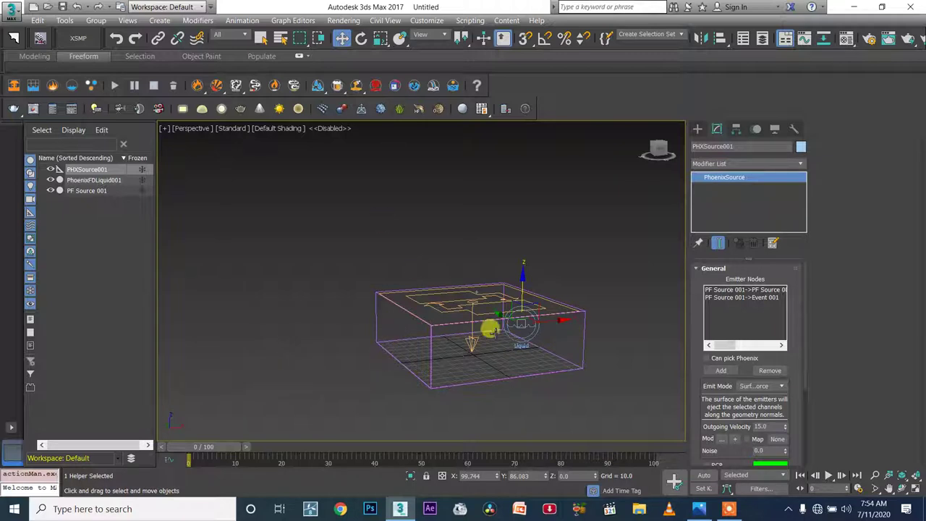
scroll(513, 321, "up", 2)
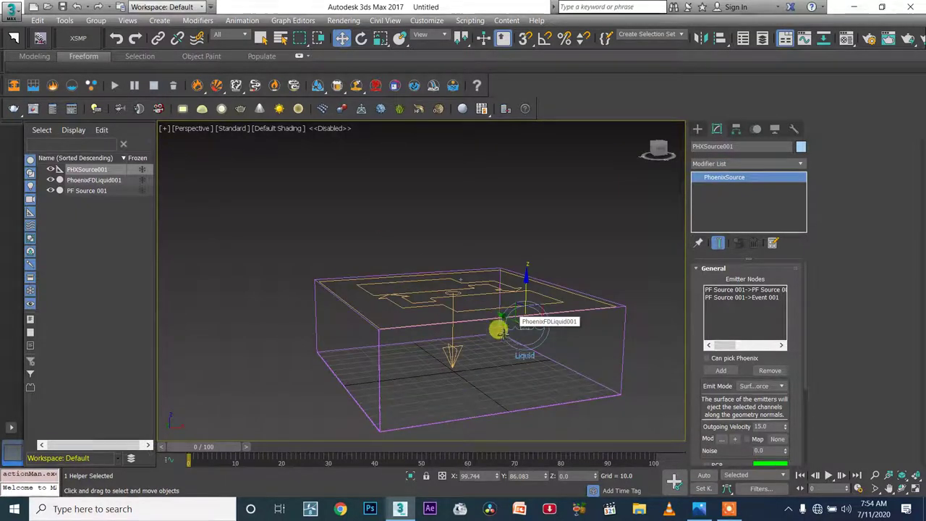
Start the PhoenixFD liquid simulation for the scene
scroll(453, 359, "up", 2)
scroll(453, 359, "down", 4)
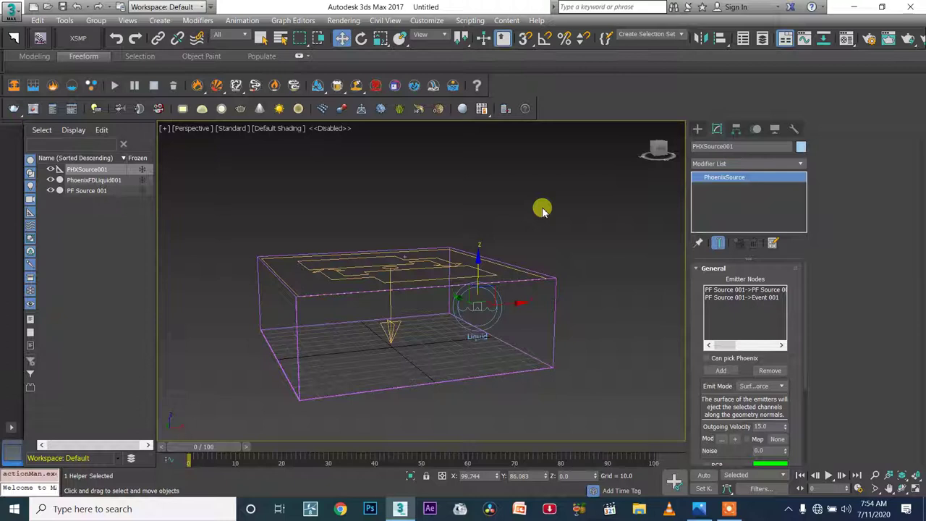
middle_click_drag(527, 311, 515, 277)
left_click(114, 85)
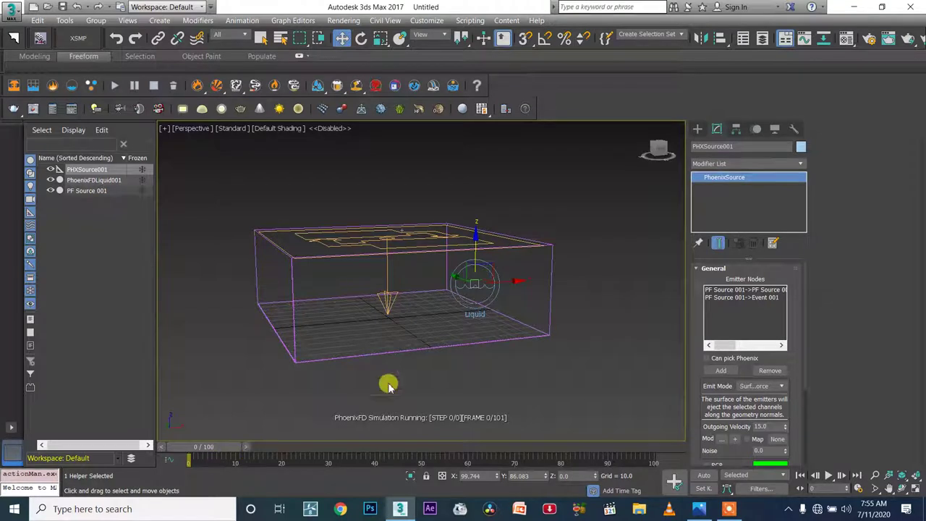
Examine the liquid particles inside the simulator box and the emitter above them while the first frames simulate
scroll(406, 230, "up", 3)
scroll(409, 230, "up", 4)
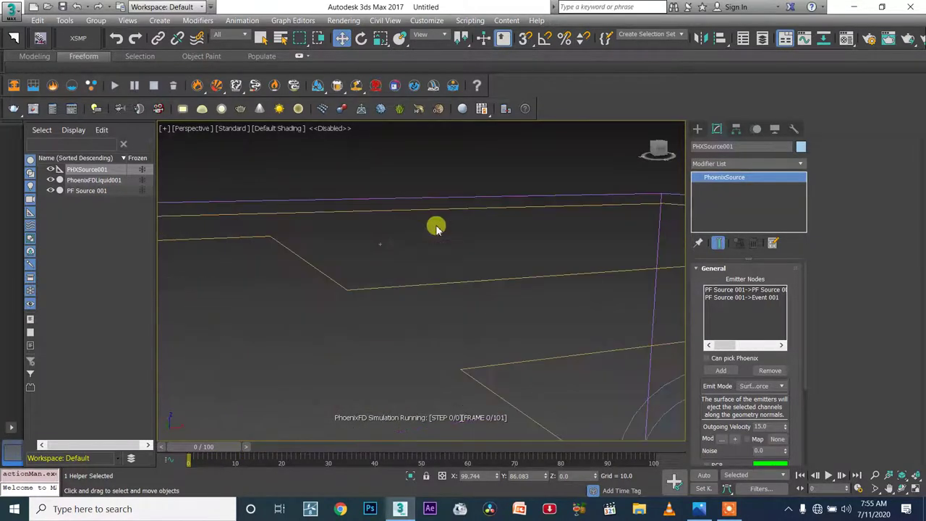
scroll(405, 260, "down", 8)
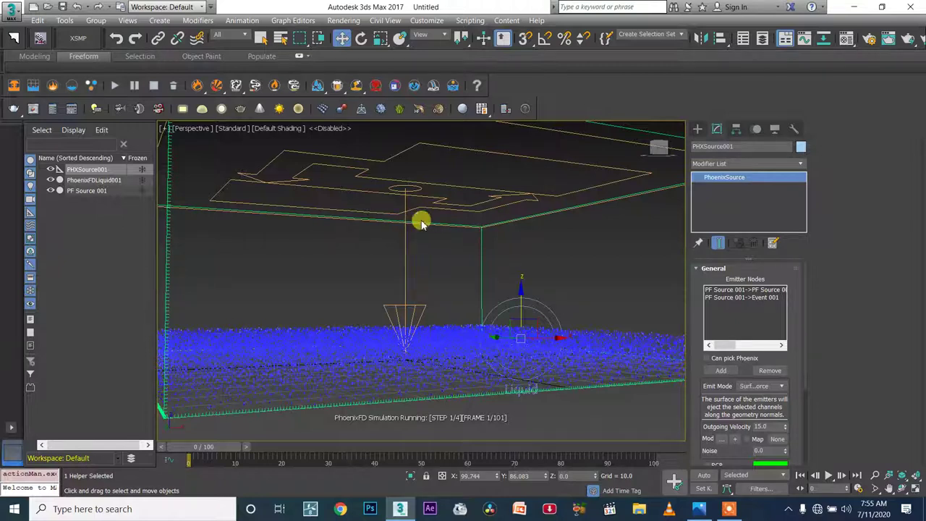
middle_click_drag(420, 220, 419, 219, "alt")
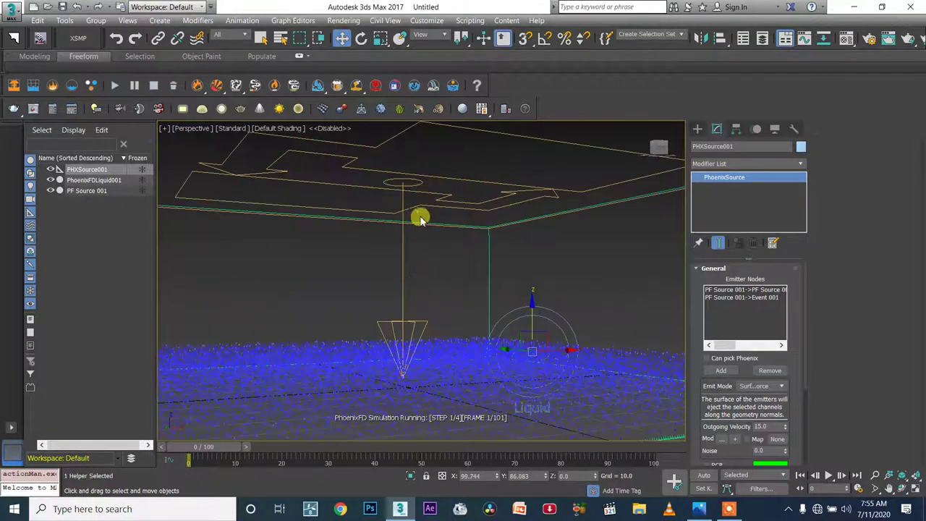
scroll(524, 216, "down", 3)
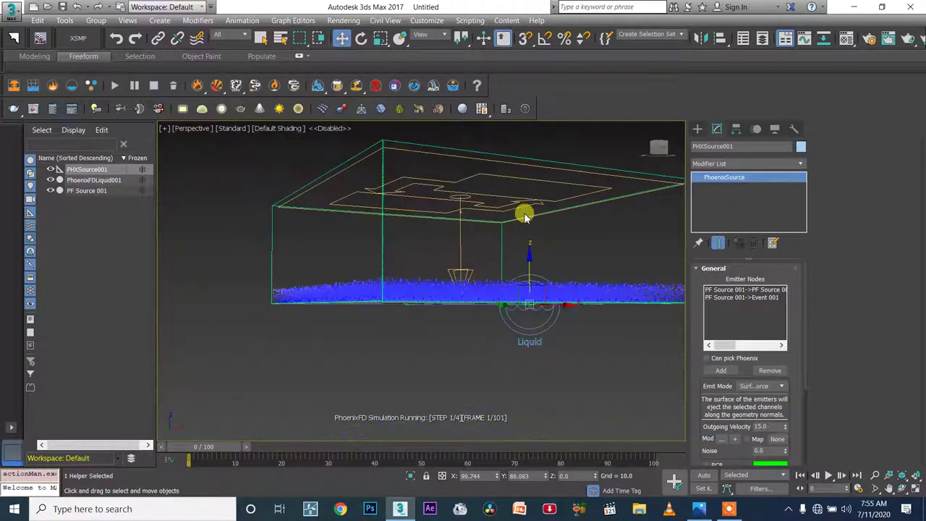
scroll(500, 212, "up", 3)
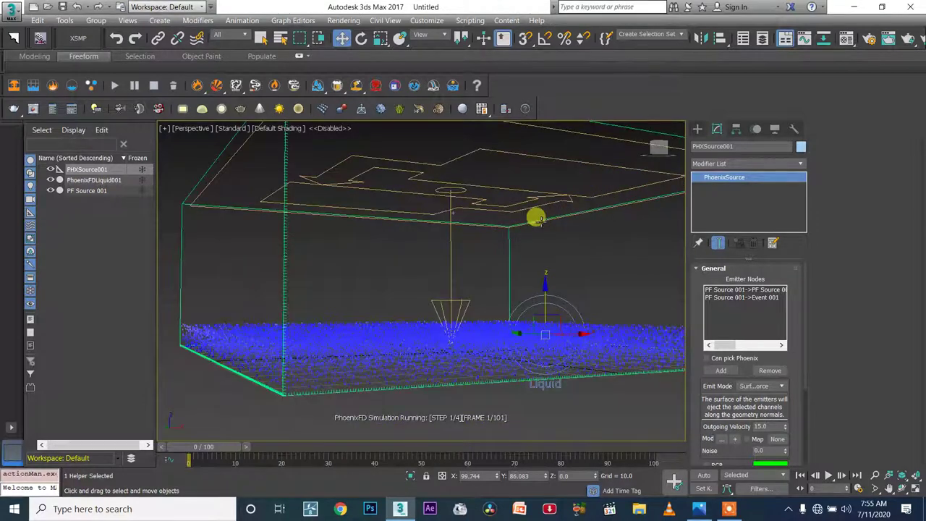
middle_click_drag(536, 218, 321, 227, "alt")
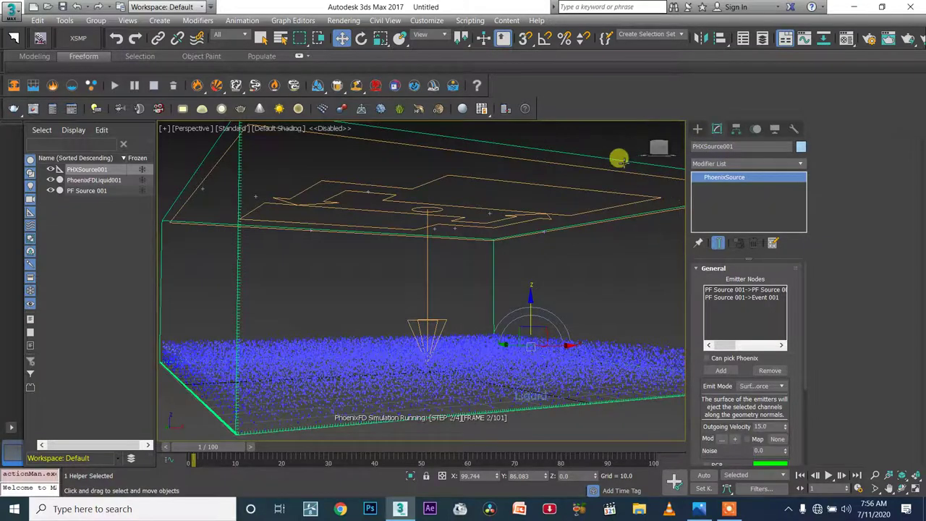
Turn off the particle preview of PhoenixFDLiquid001, keeping its mesh preview on
left_click(610, 390)
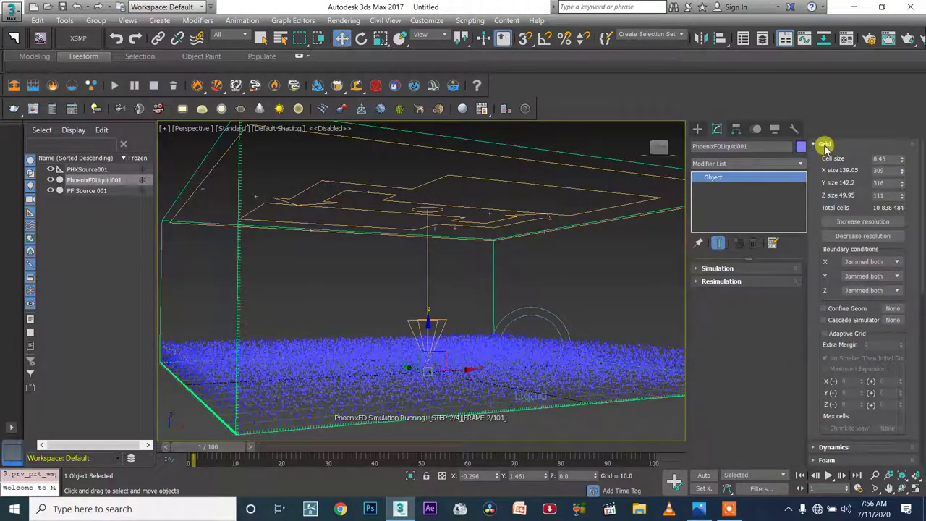
left_click(825, 147)
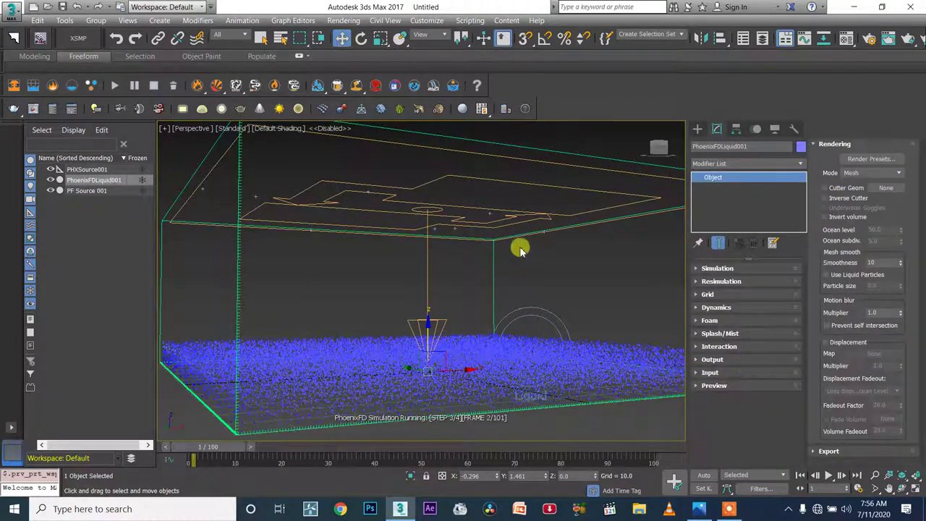
left_click(836, 144)
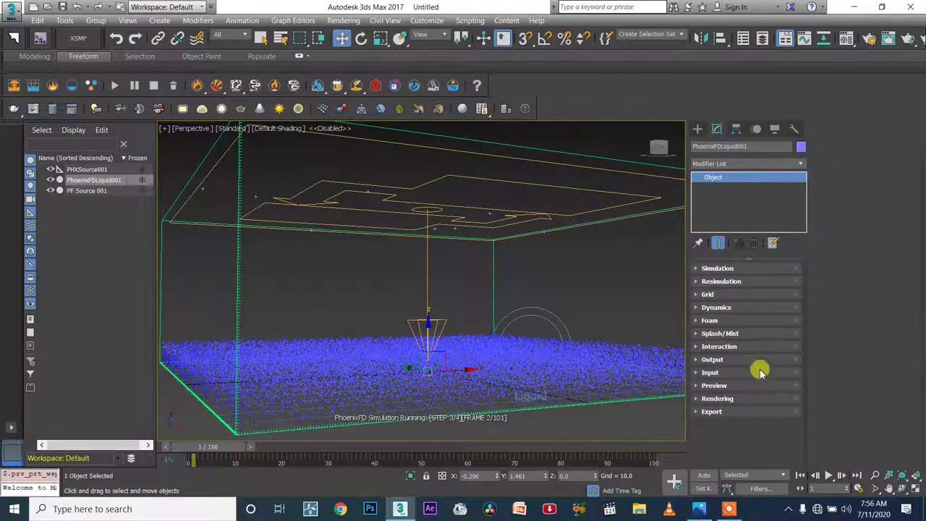
left_click(745, 400)
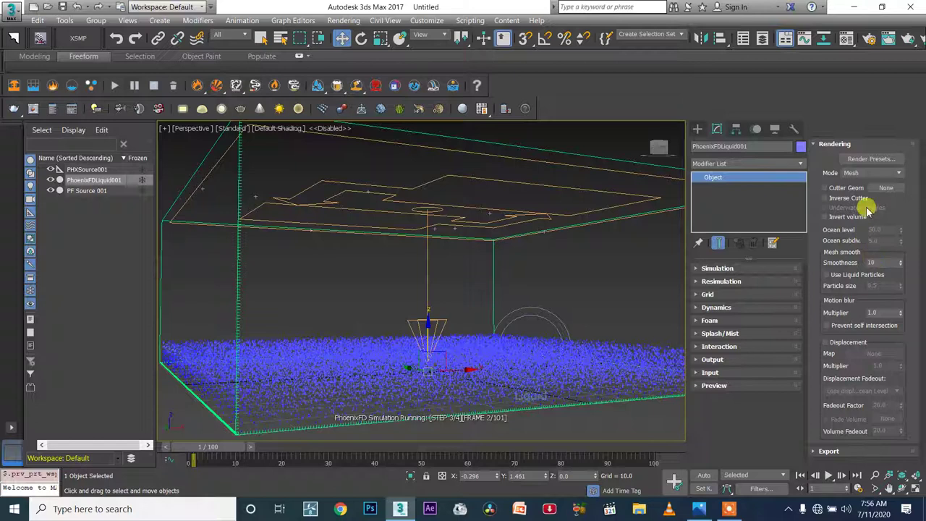
left_click(825, 145)
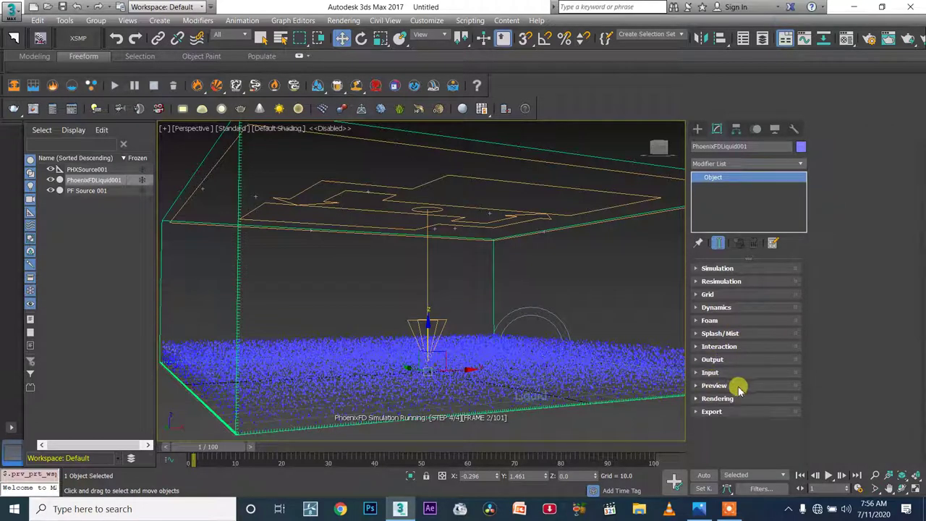
left_click(769, 385)
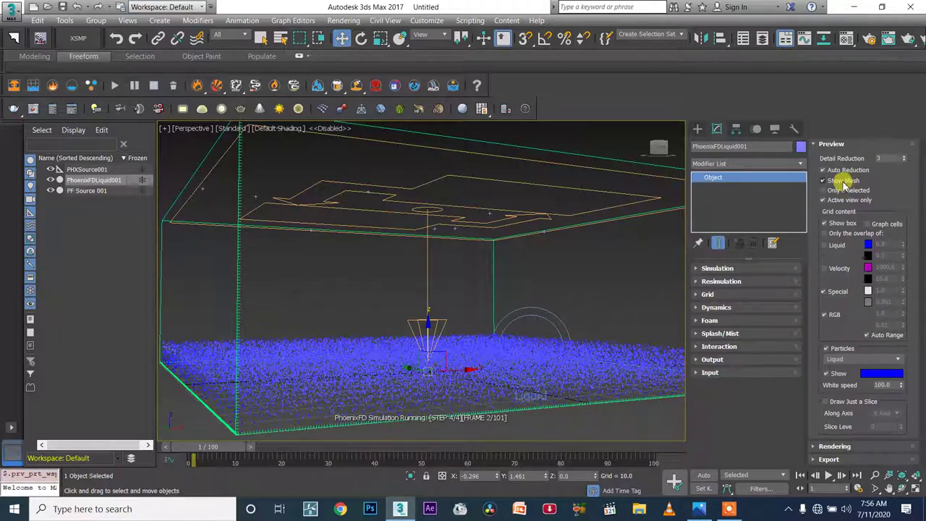
left_click(826, 348)
Examine the liquid simulator's Dynamics settings, the liquid source's settings, and the drops and water surface in the simulated mesh
middle_click_drag(418, 251, 443, 244, "alt")
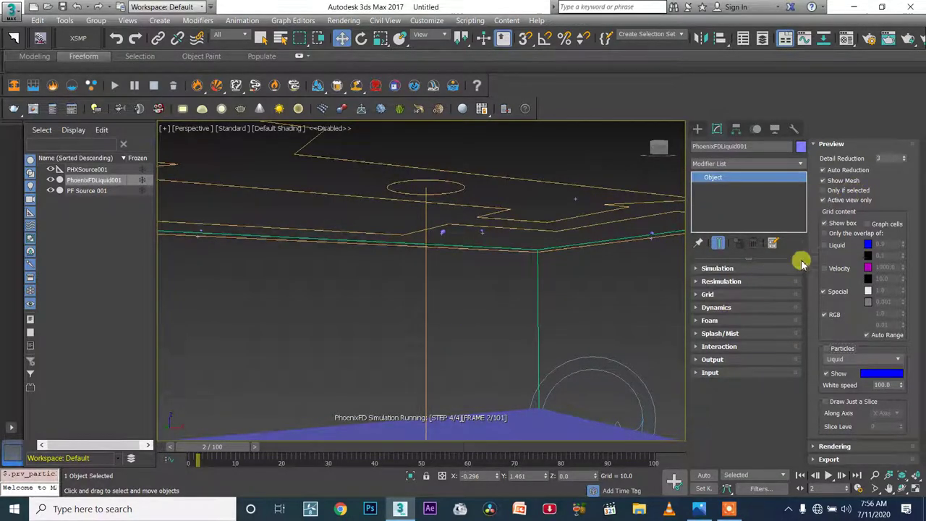
left_click(730, 311)
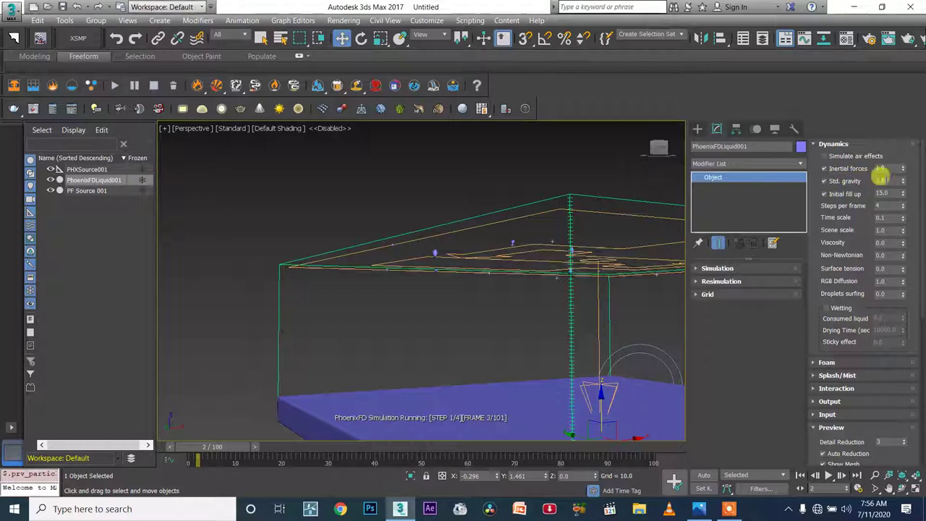
middle_click_drag(525, 248, 375, 258, "alt")
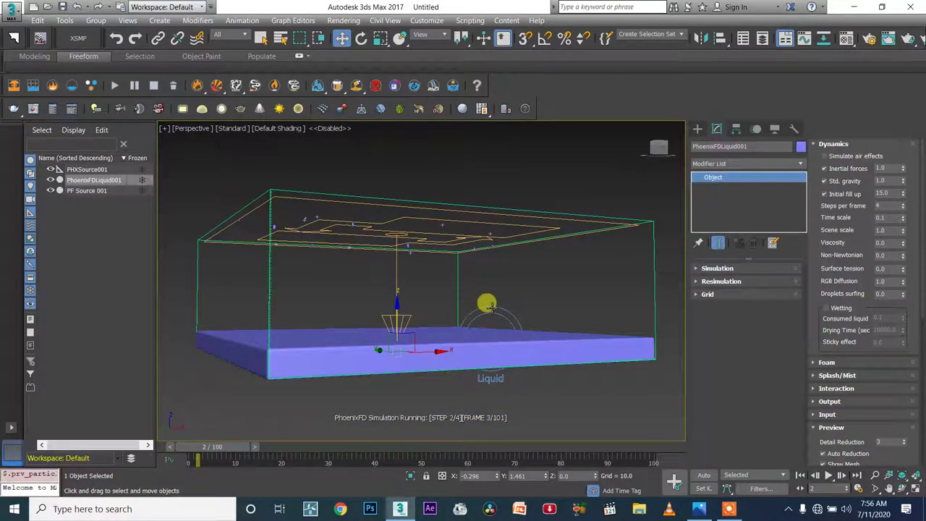
left_click(490, 324)
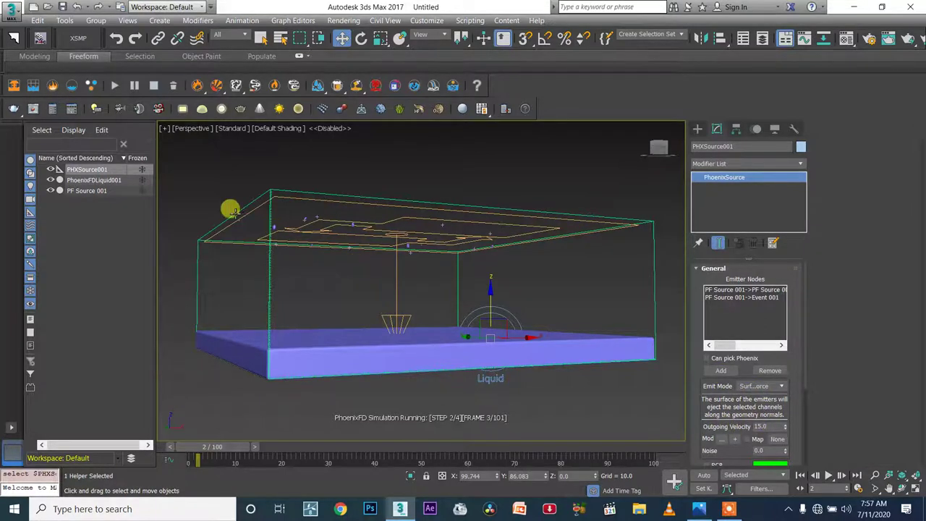
middle_click_drag(230, 210, 376, 294, "alt")
middle_click_drag(473, 327, 399, 275, "alt")
middle_click_drag(358, 300, 403, 202, "alt")
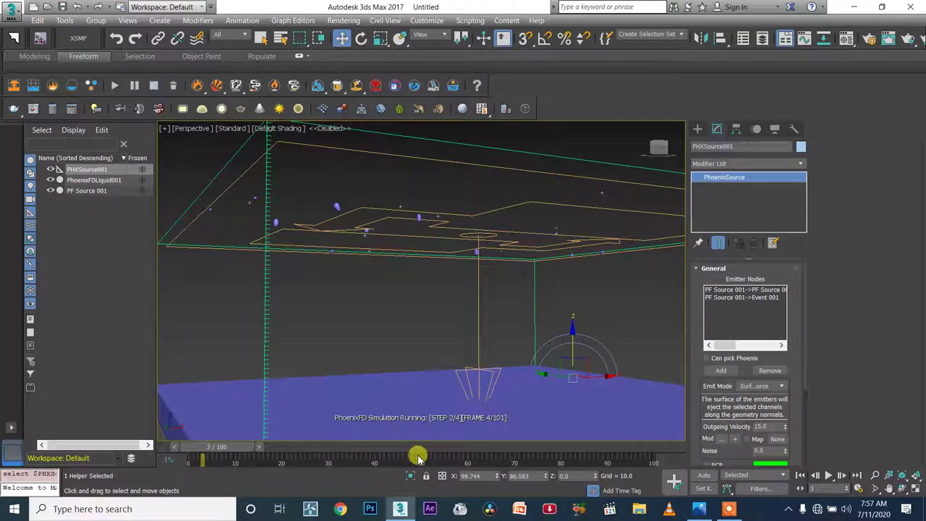
Check the Birth 001 operator of PF Source 001 in Particle View and close the window without changes
left_click(538, 246)
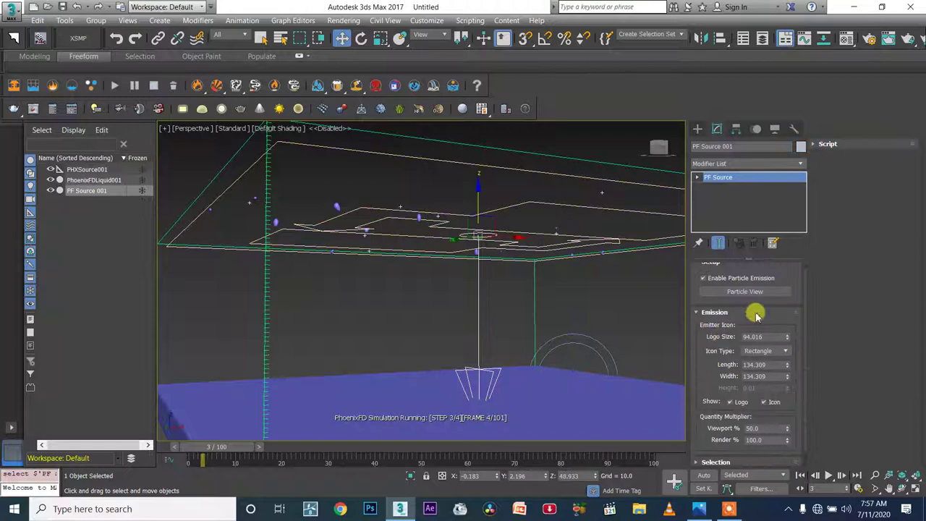
left_click(747, 293)
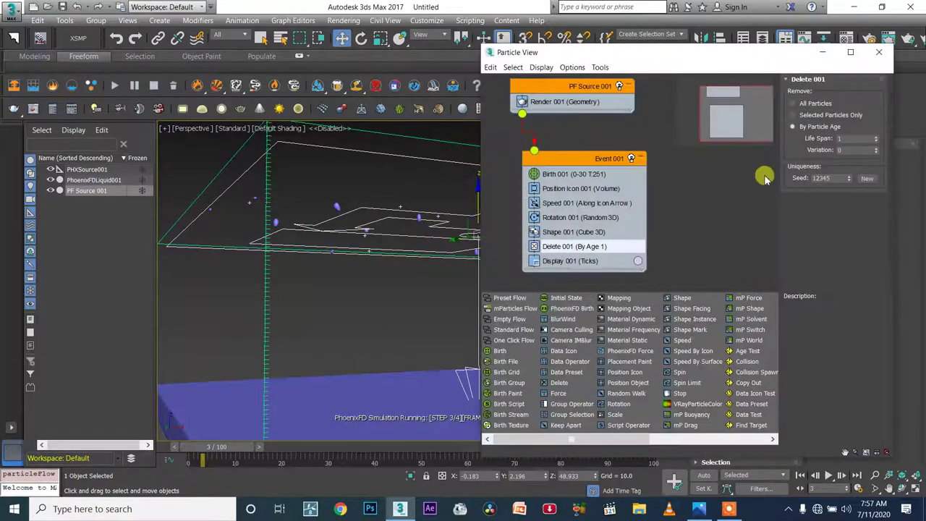
left_click(572, 176)
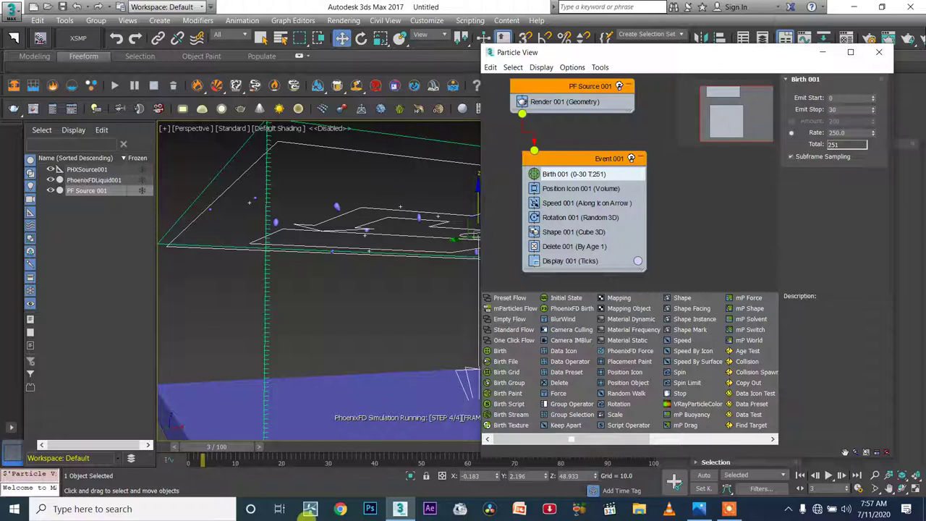
left_click(877, 55)
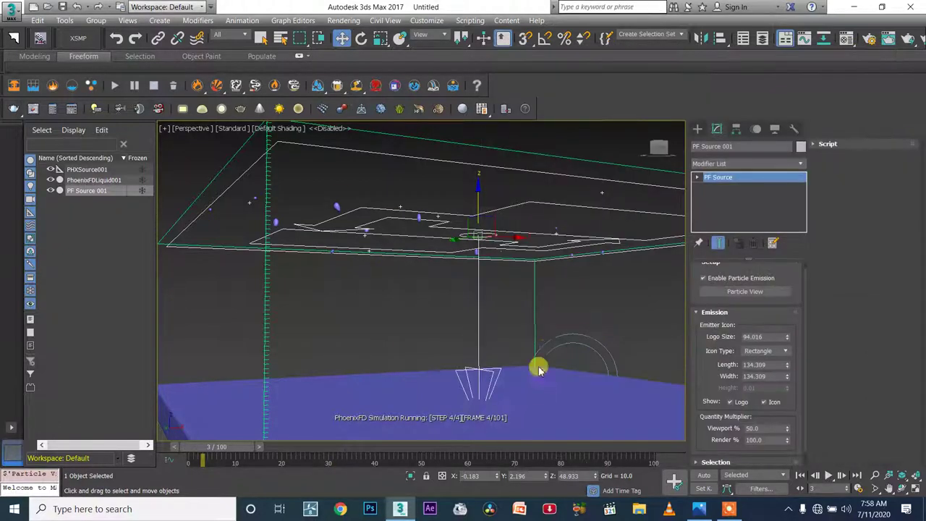
scroll(529, 310, "down", 2)
middle_click_drag(465, 383, 388, 329, "alt")
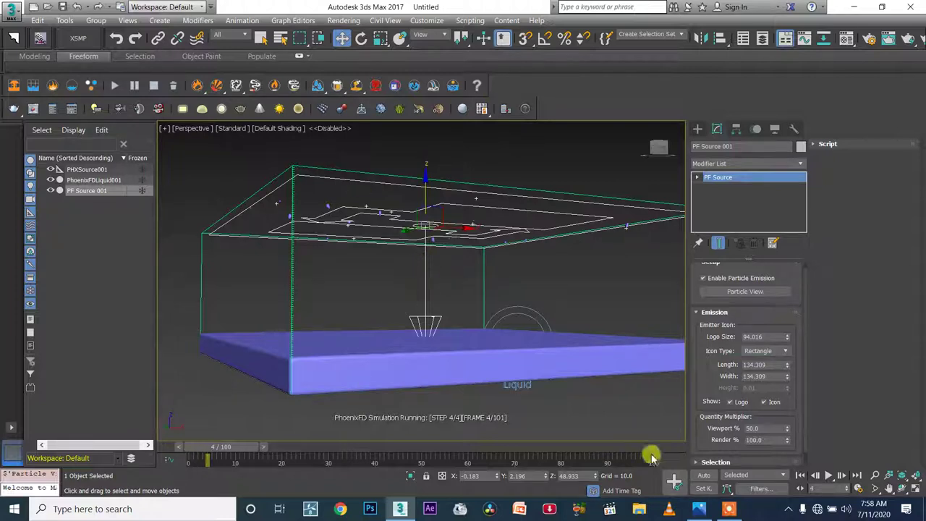
left_click(729, 512)
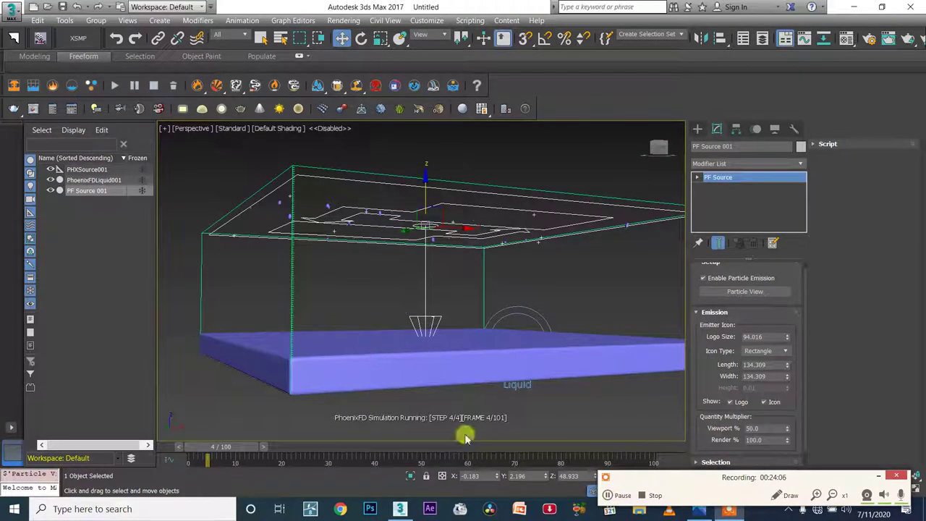
left_click(619, 498)
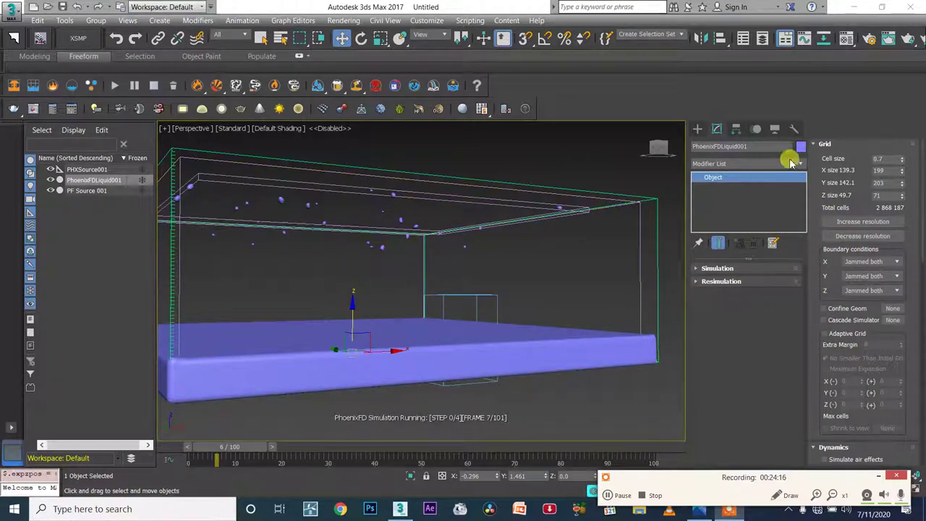
Review the time scale and grid cell size of PhoenixFDLiquid001 without changing them
left_click(831, 142)
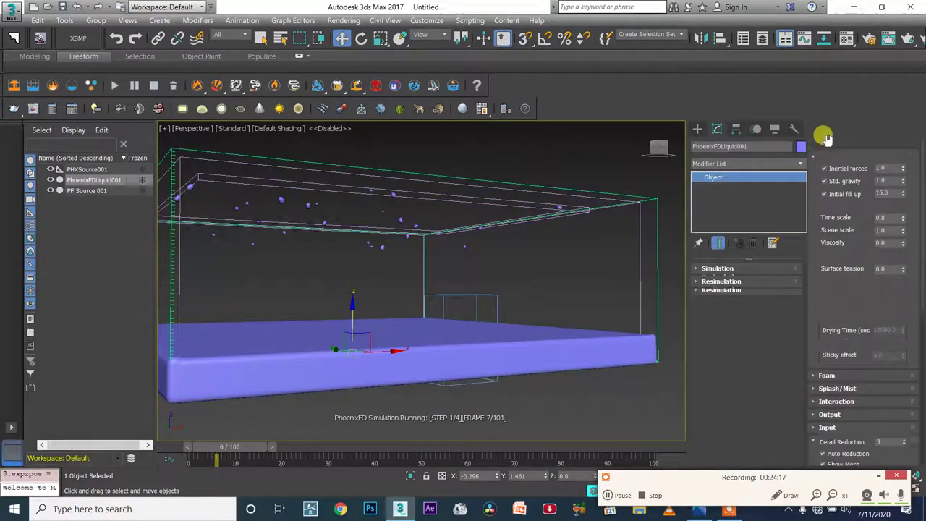
double_click(883, 218)
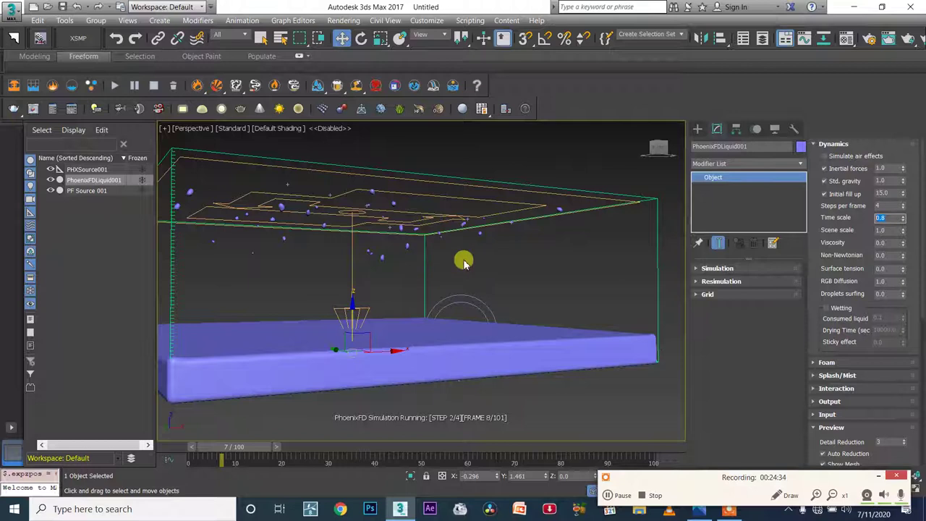
left_click(746, 294)
double_click(879, 158)
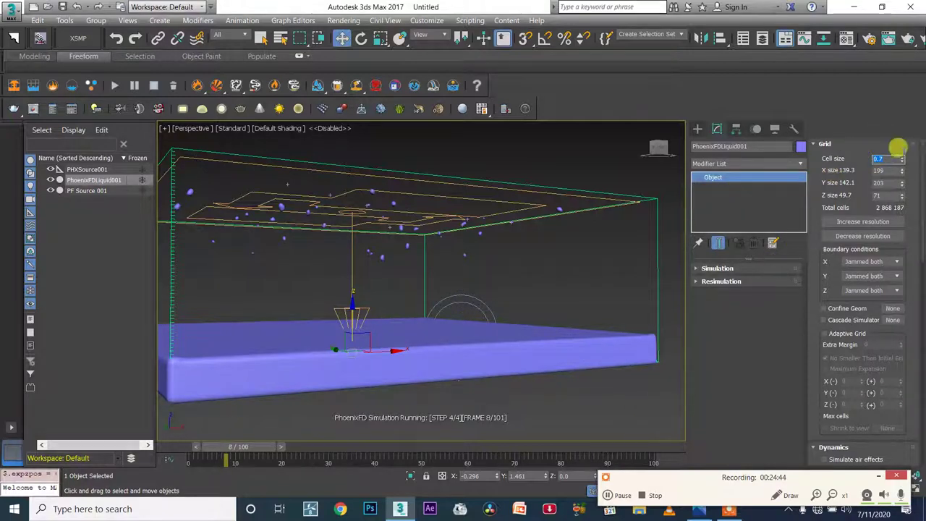
left_click(841, 143)
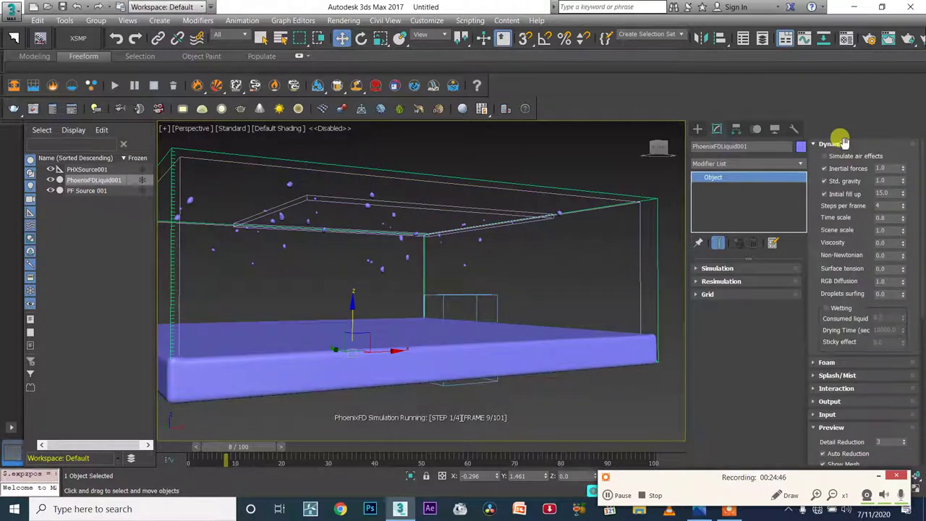
left_click(879, 217)
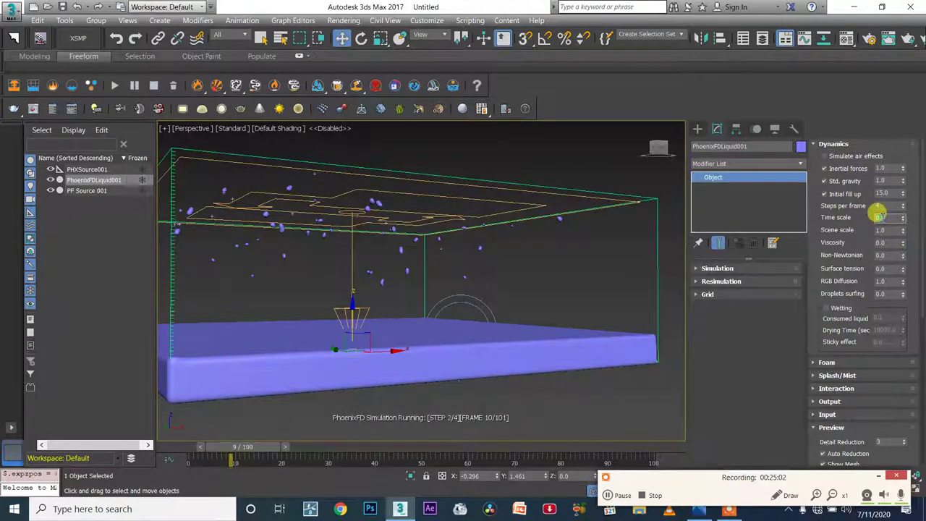
left_click(729, 293)
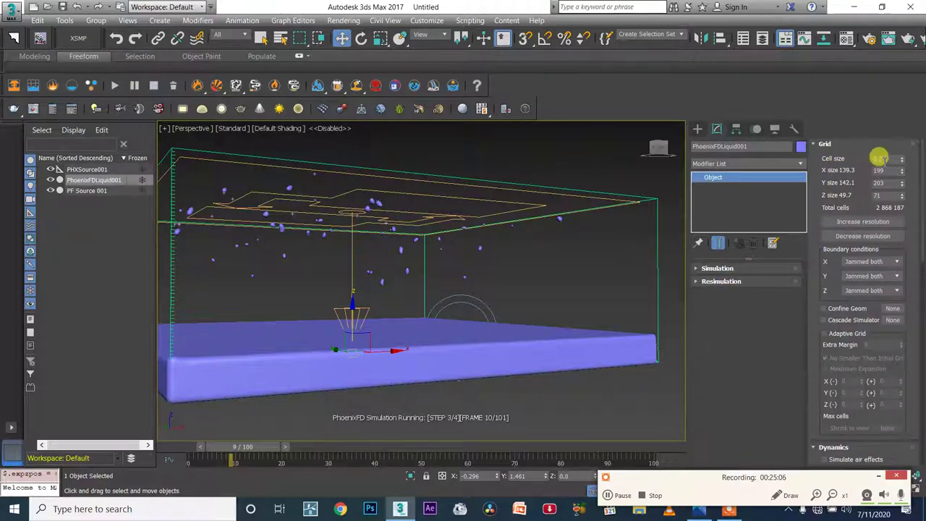
double_click(877, 159)
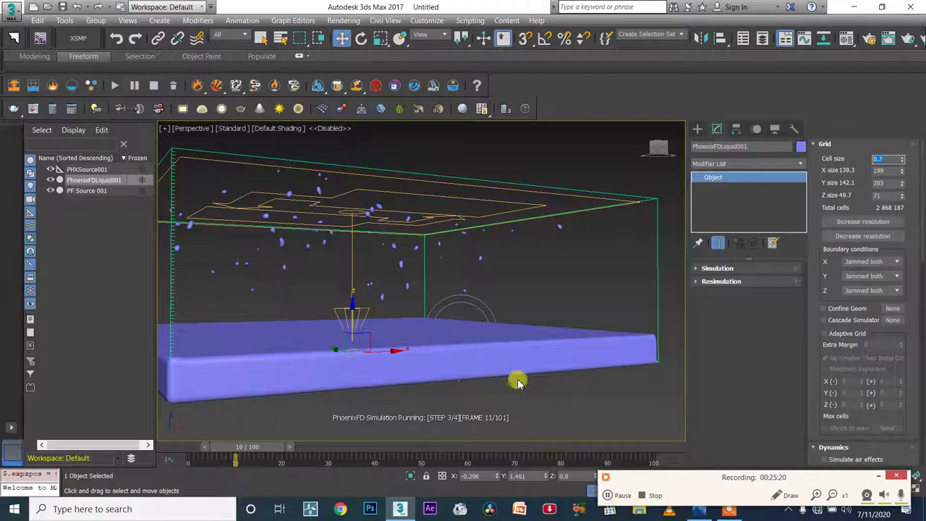
scroll(366, 308, "down", 3)
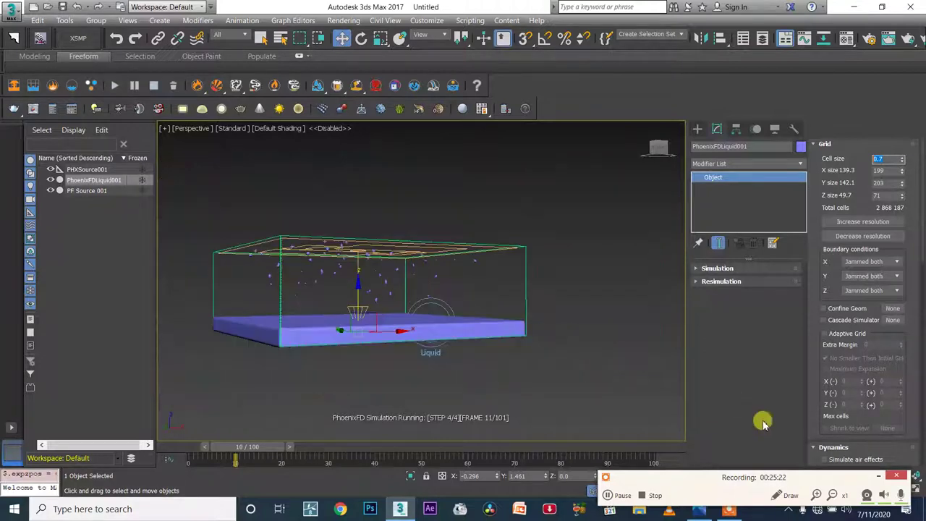
left_click(878, 478)
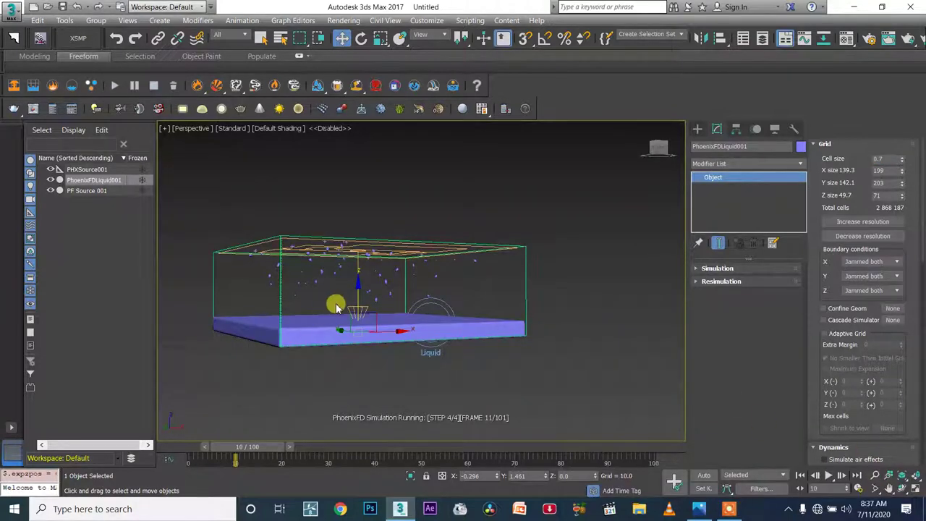
Examine the falling drops and their first impacts on the water while the simulation runs, alongside PhoenixFDLiquid001's Dynamics settings
scroll(336, 304, "up", 3)
mouse_move(409, 311)
middle_mouse_down("alt")
mouse_move(418, 308)
mouse_move(410, 322)
middle_mouse_up("alt")
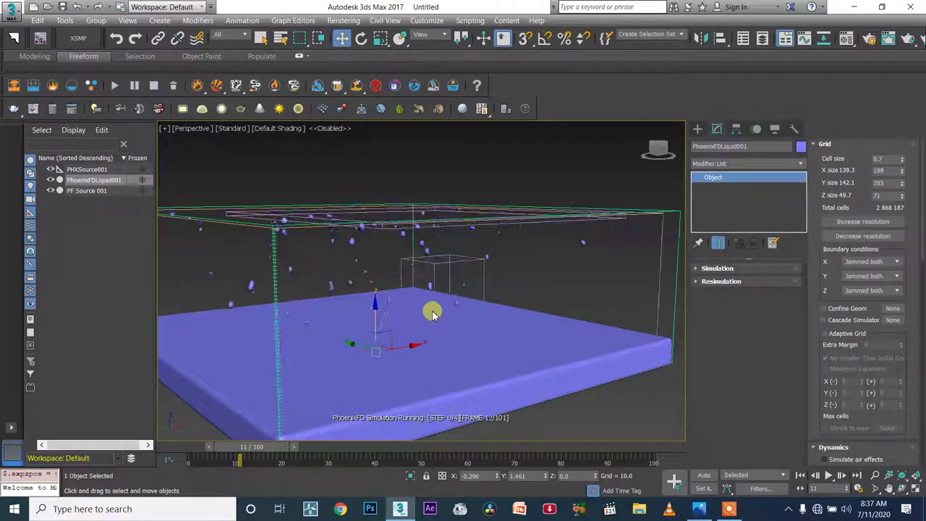
scroll(434, 308, "down", 3)
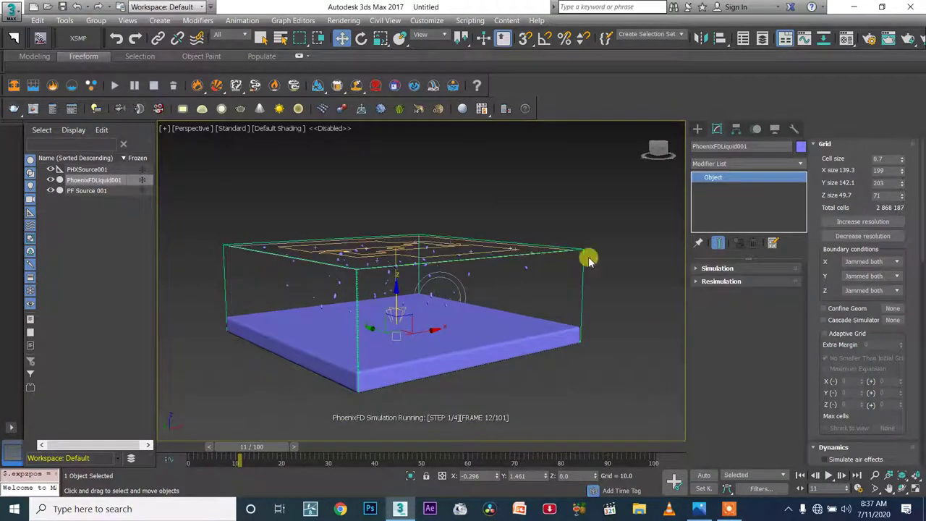
left_click(827, 146)
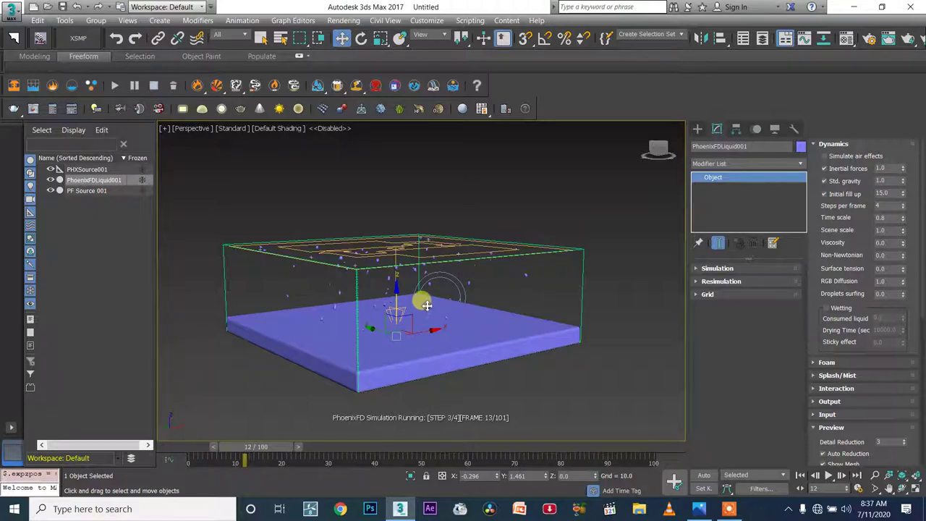
scroll(427, 305, "up", 5)
scroll(448, 348, "up", 3)
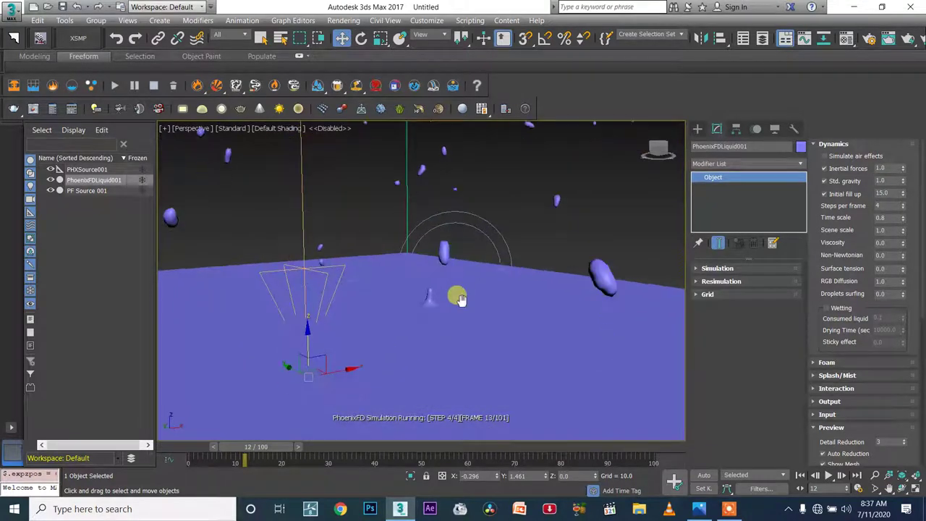
scroll(451, 314, "down", 3)
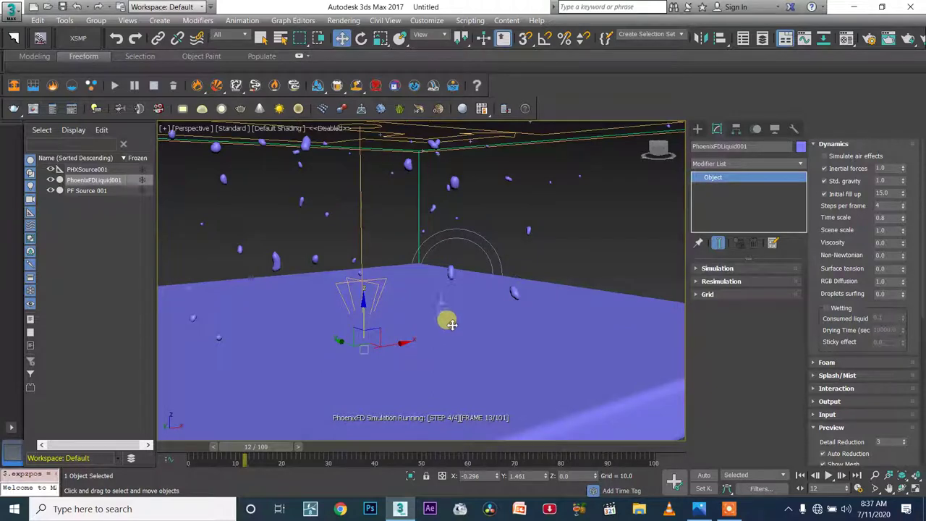
scroll(445, 316, "down", 2)
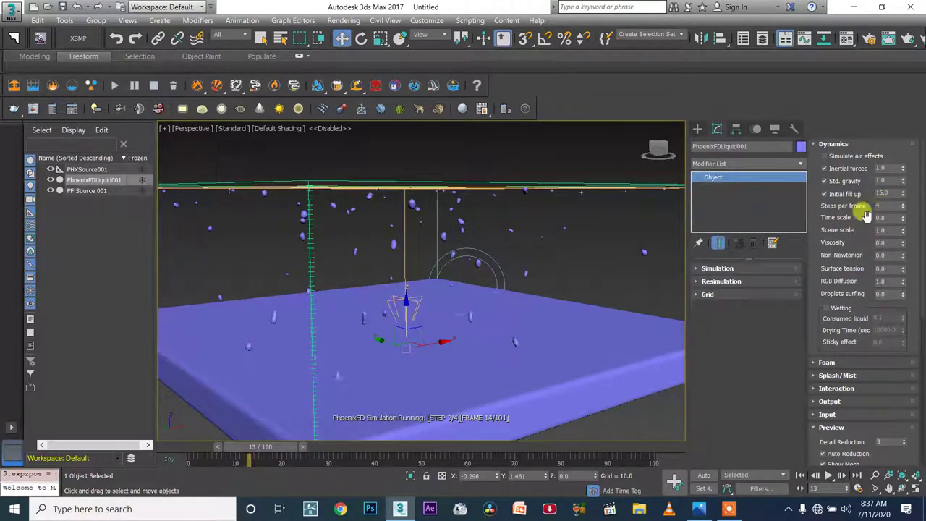
Inspect the splashes and ripples on the water surface up close and compare them with the simulator's grid cell size and resolution
left_click(731, 295)
scroll(463, 329, "up", 4)
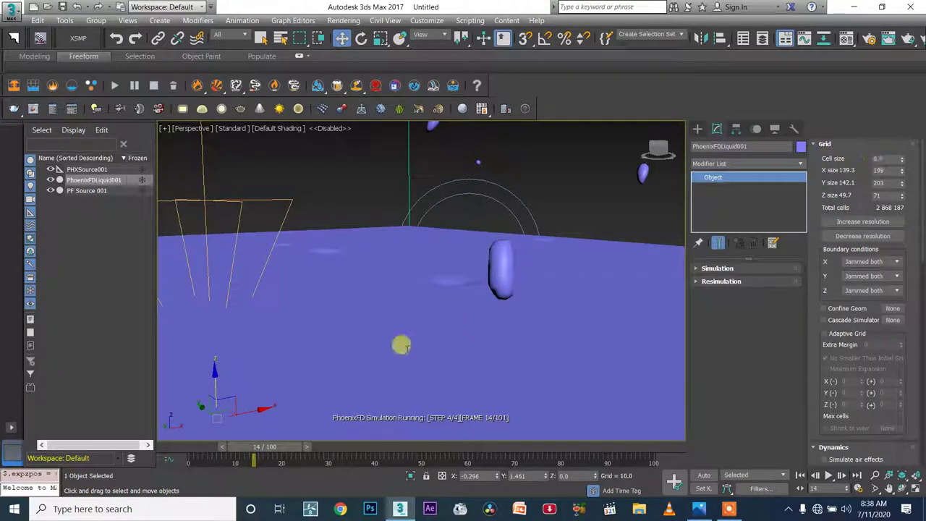
middle_click_drag(331, 330, 451, 379, "alt")
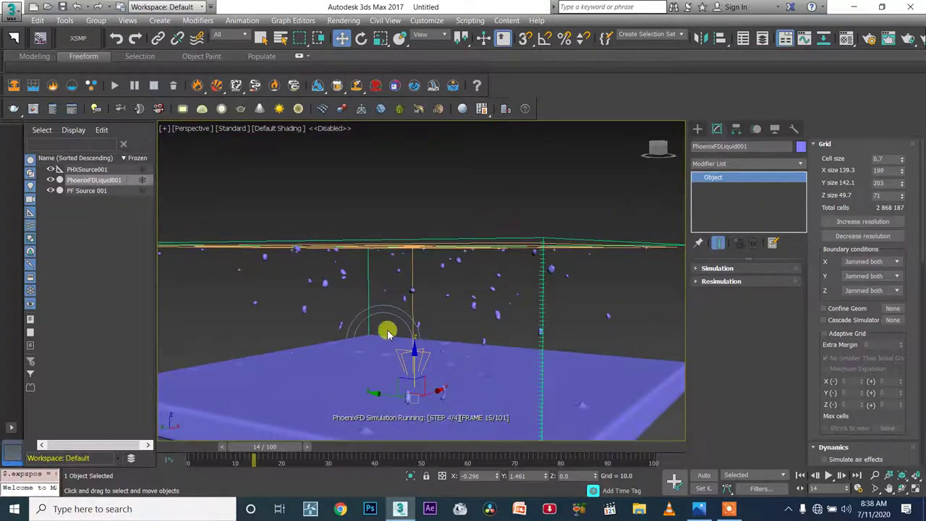
scroll(466, 341, "up", 4)
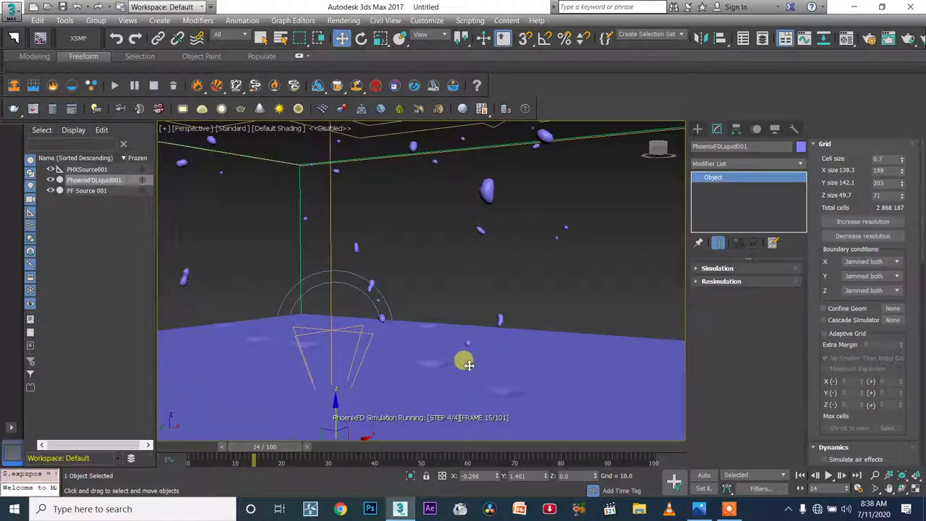
scroll(467, 362, "down", 3)
mouse_move(482, 384)
middle_mouse_down("alt")
mouse_move(492, 381)
mouse_move(484, 385)
middle_mouse_up("alt")
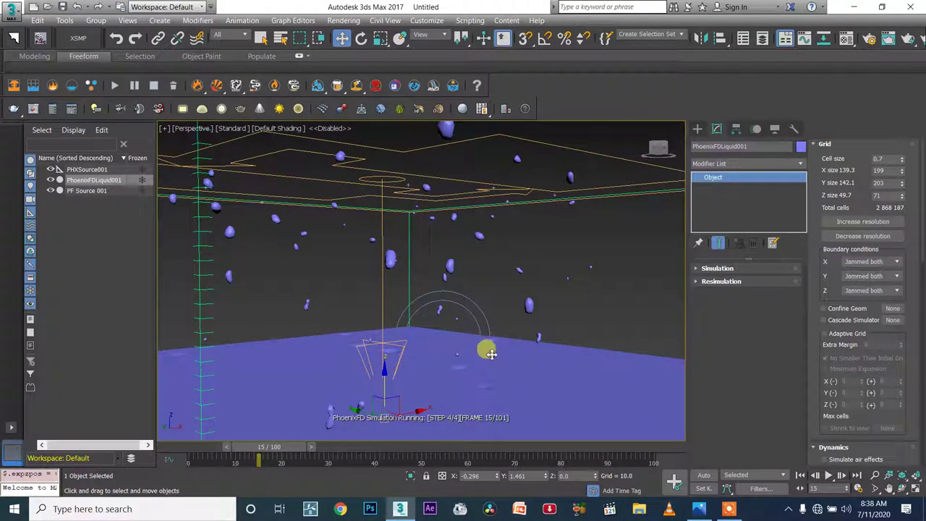
scroll(489, 354, "down", 6)
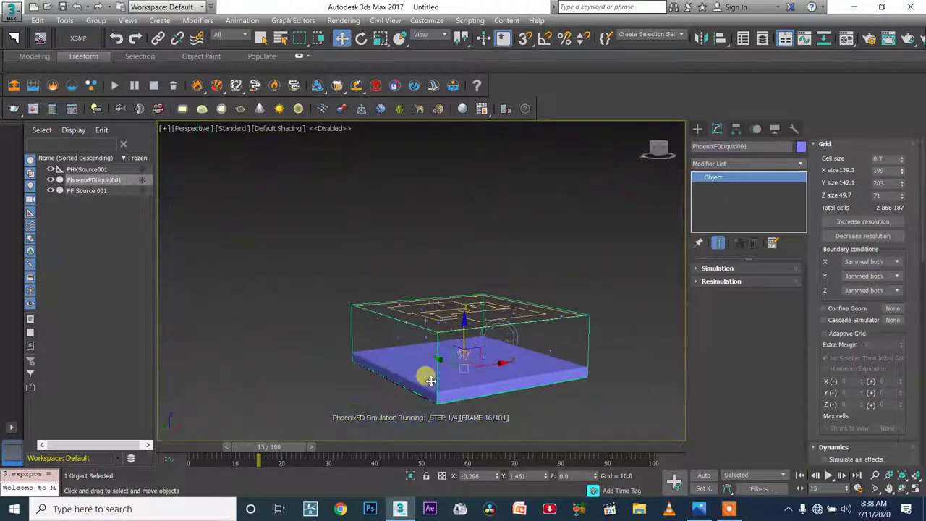
scroll(431, 381, "up", 10)
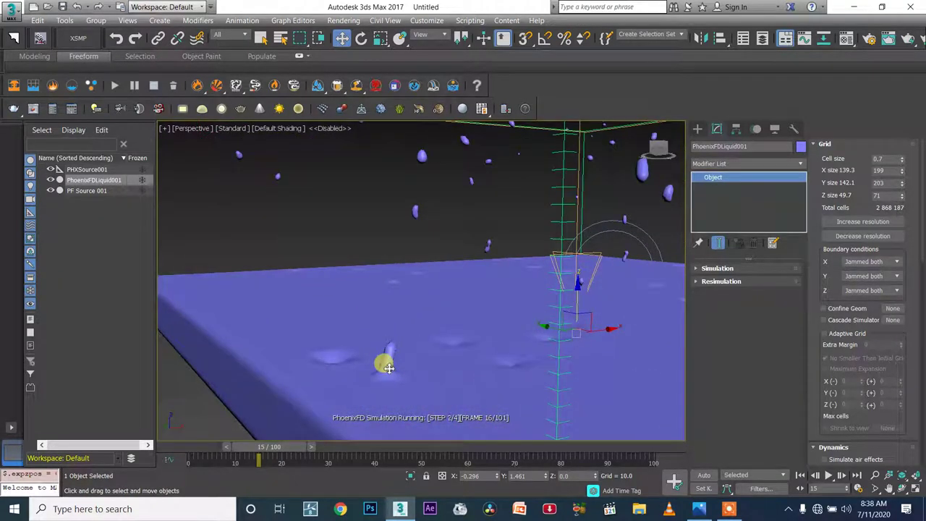
scroll(388, 367, "up", 3)
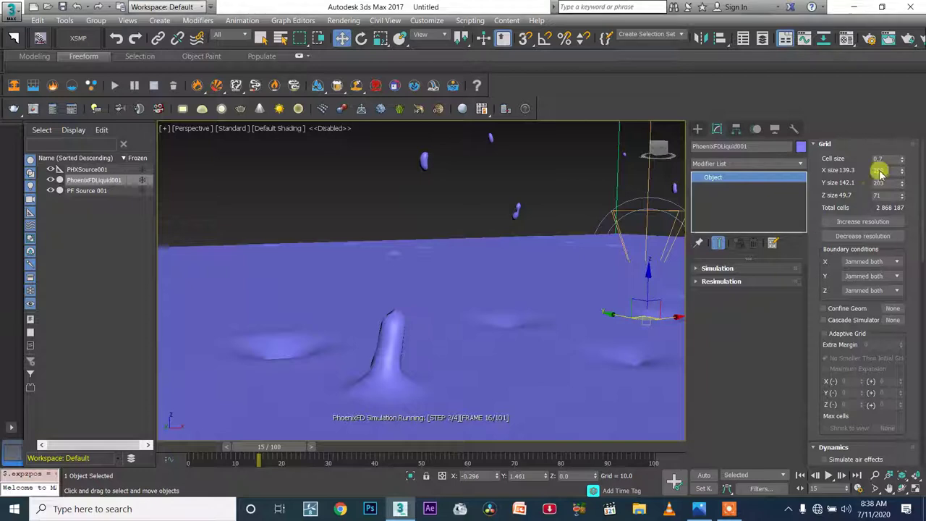
scroll(434, 300, "down", 5)
scroll(390, 318, "up", 3)
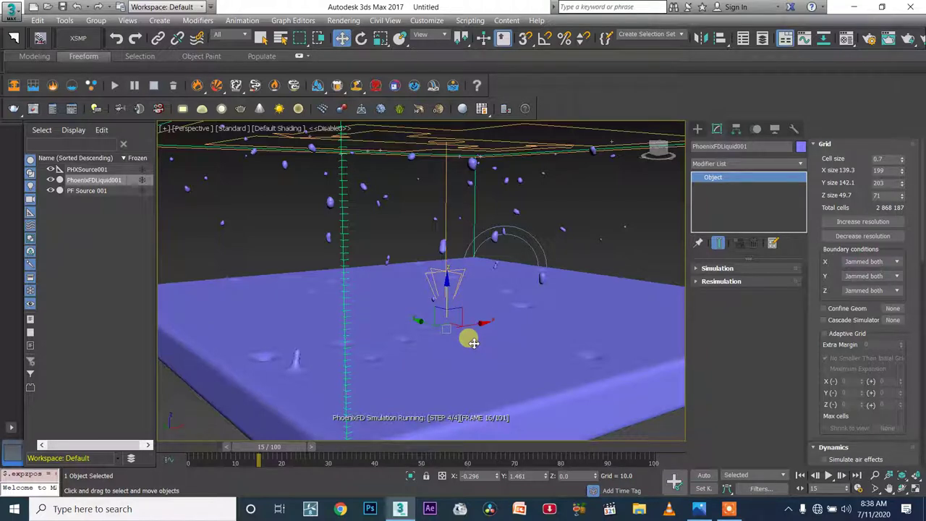
scroll(478, 343, "down", 2)
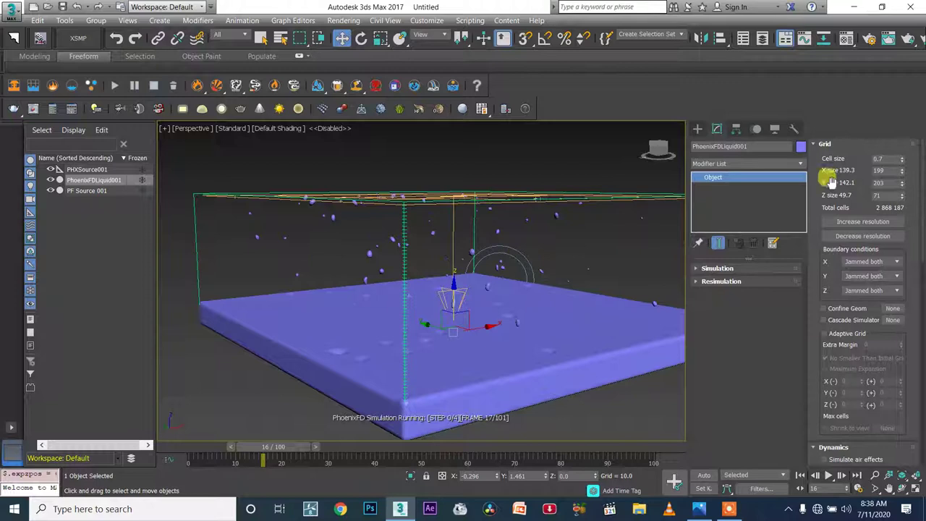
Review the Dynamics time scale and steps per frame while examining the rain ripples from several angles as the simulation advances
left_click(826, 144)
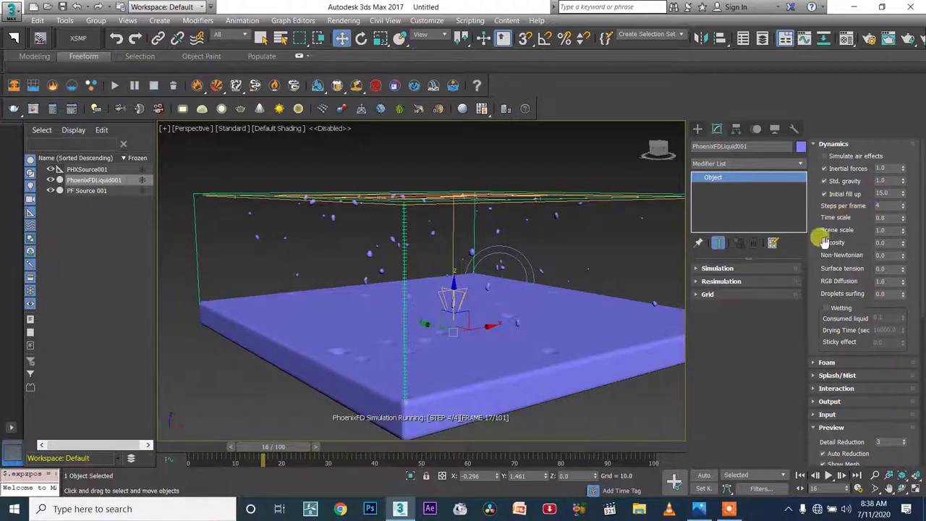
scroll(571, 304, "up", 3)
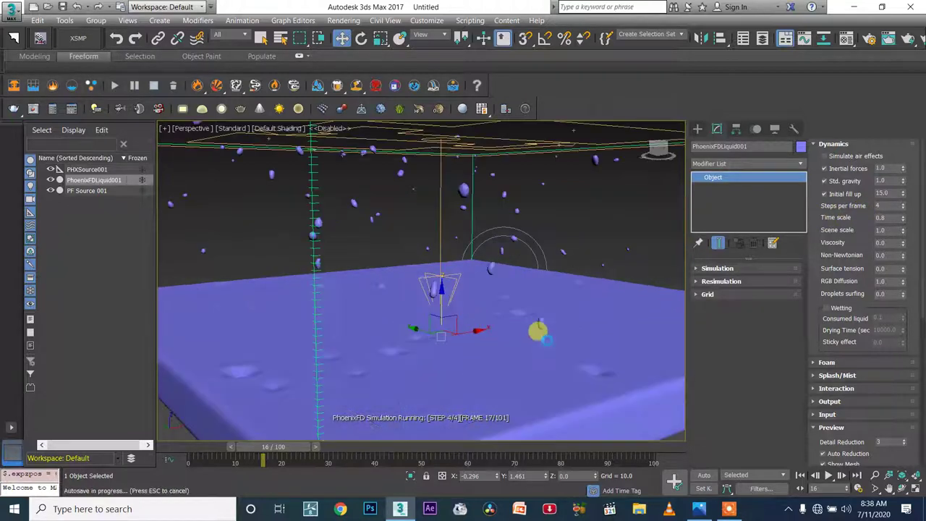
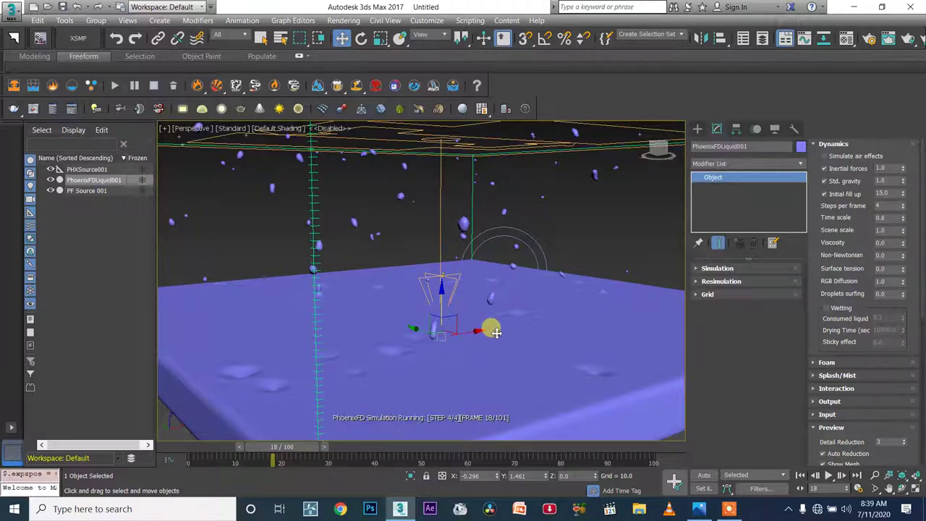
scroll(487, 351, "down", 2)
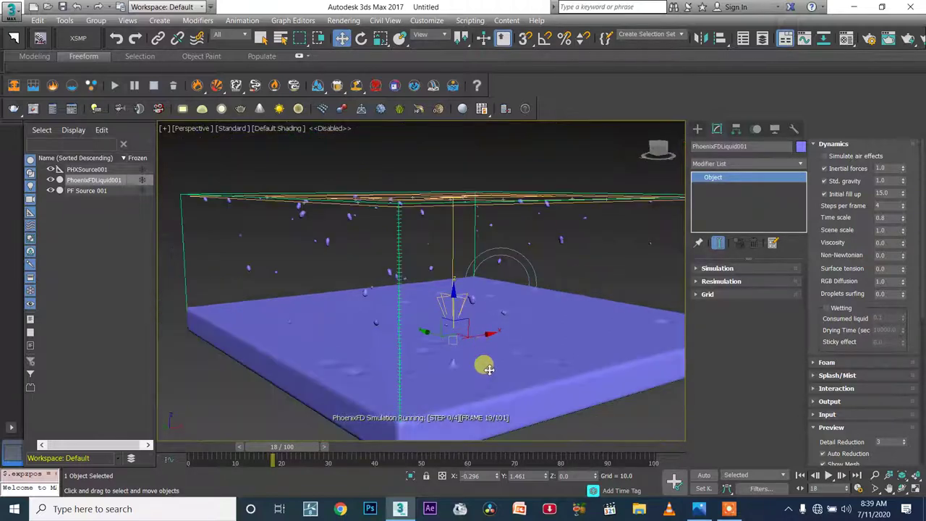
scroll(485, 368, "up", 2)
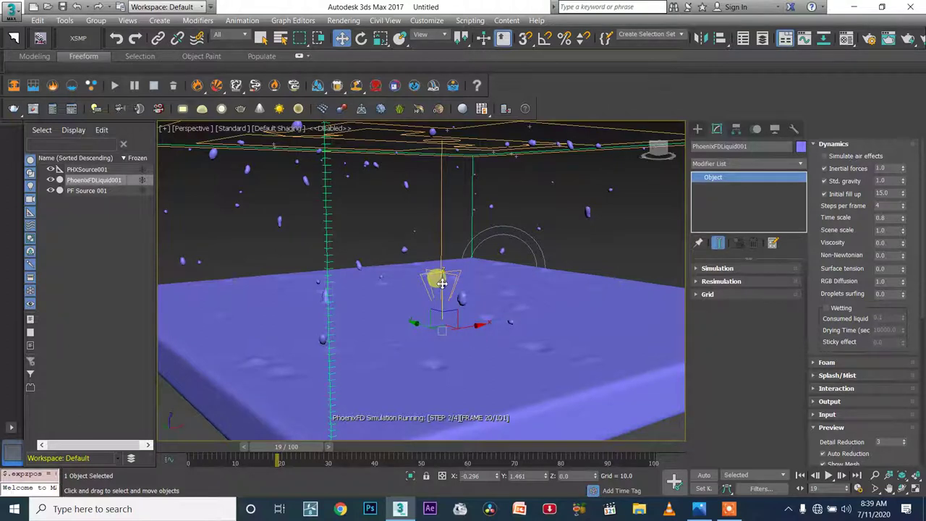
middle_click_drag(439, 288, 520, 304, "alt")
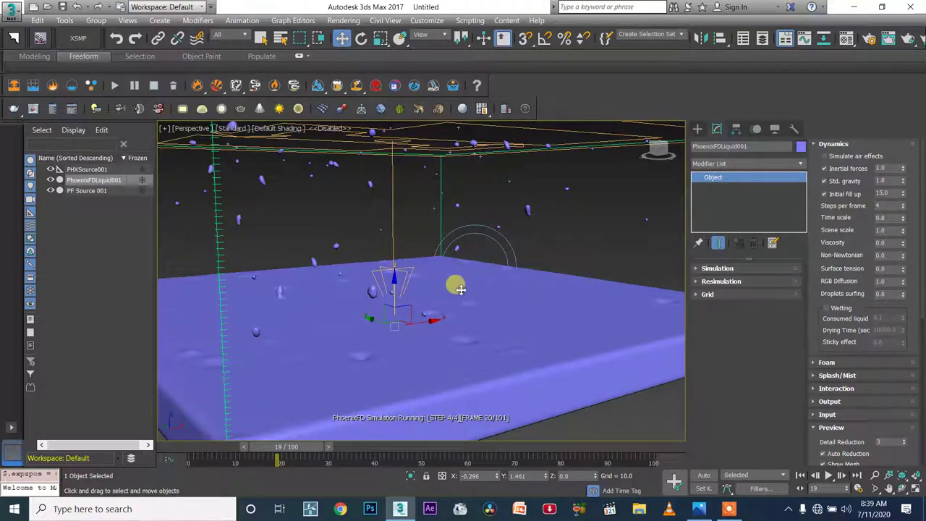
middle_click_drag(457, 291, 392, 345, "alt")
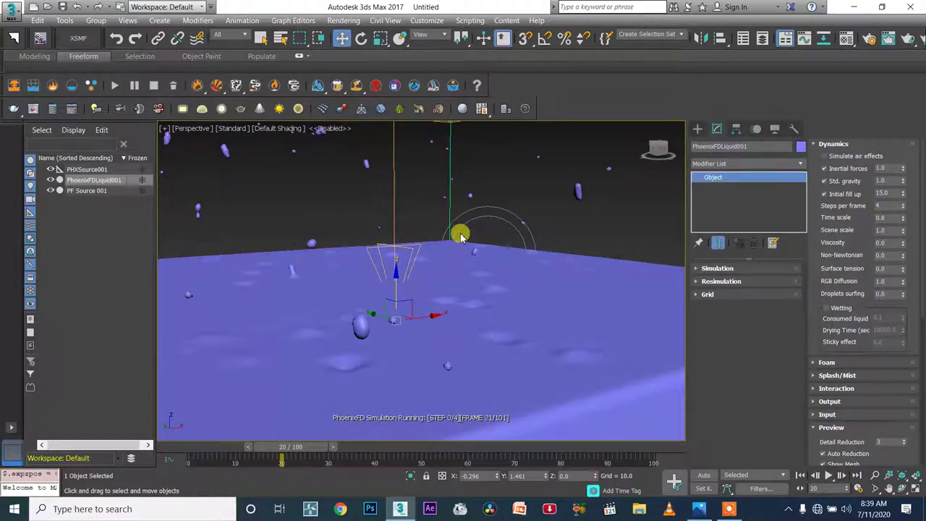
scroll(481, 233, "down", 5)
scroll(490, 250, "up", 6)
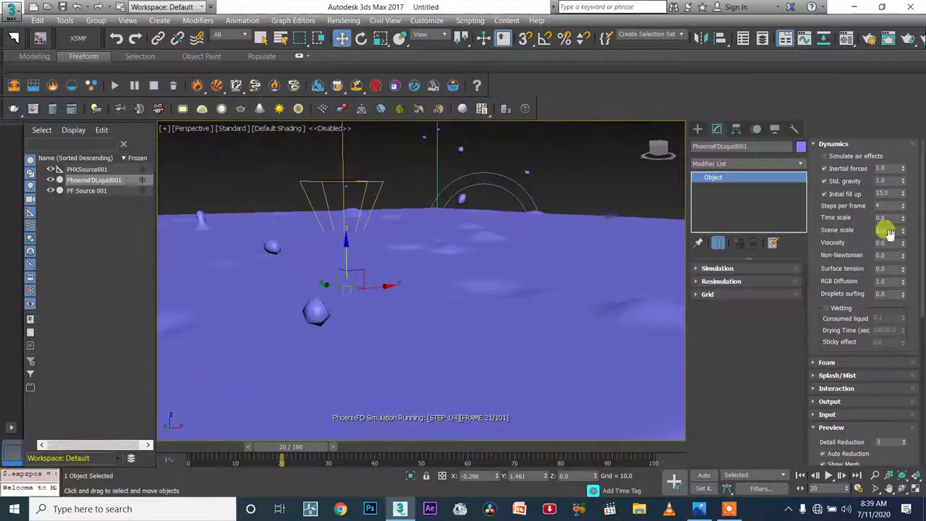
scroll(547, 275, "up", 3)
scroll(579, 268, "down", 3)
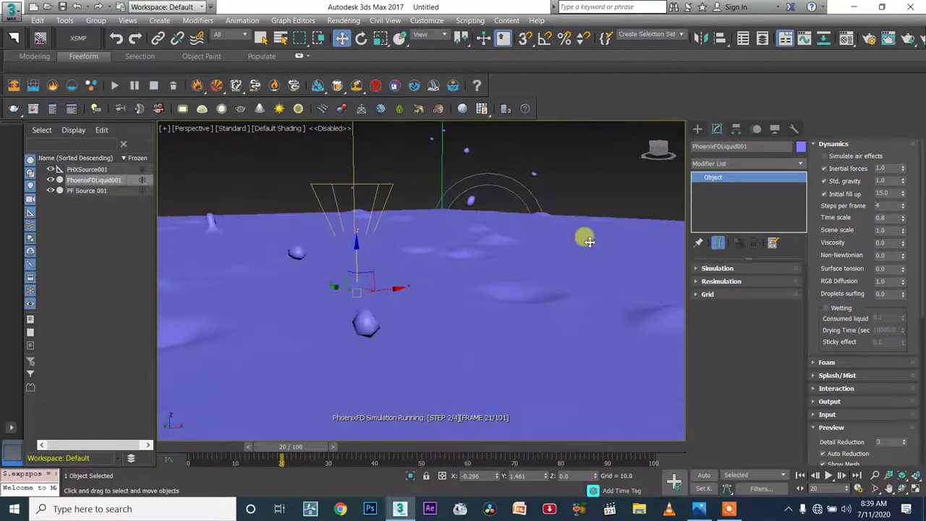
Frame a low, close view across the rippled water surface and create a VRay physical camera from it
scroll(548, 295, "down", 2)
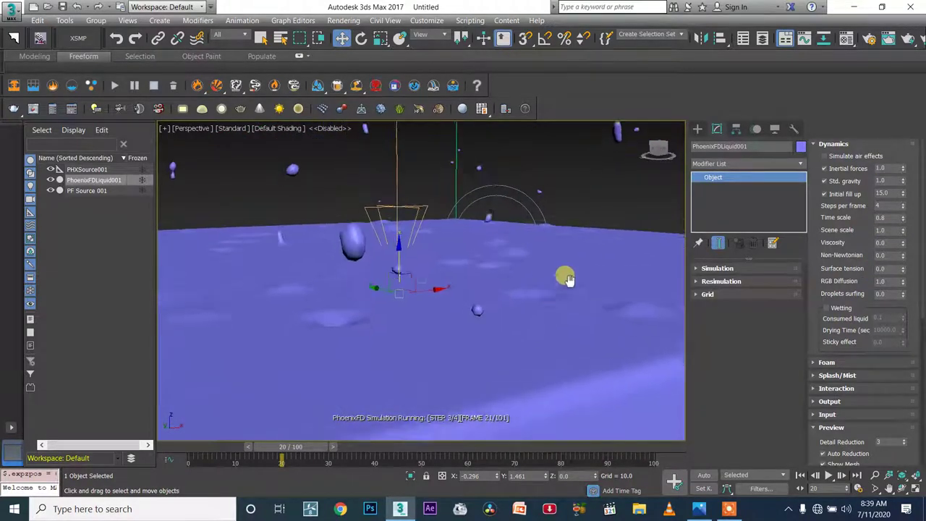
middle_click_drag(542, 299, 571, 300)
scroll(532, 259, "up", 2)
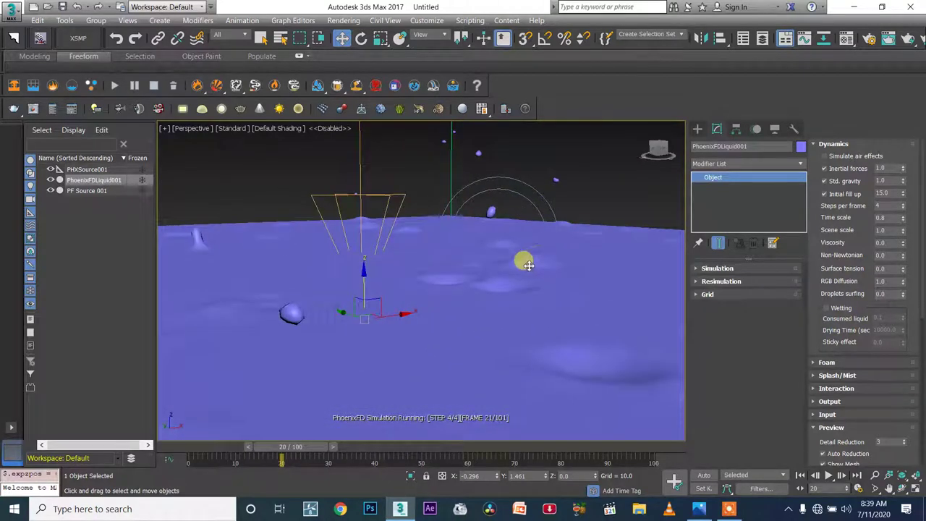
scroll(526, 262, "down", 2)
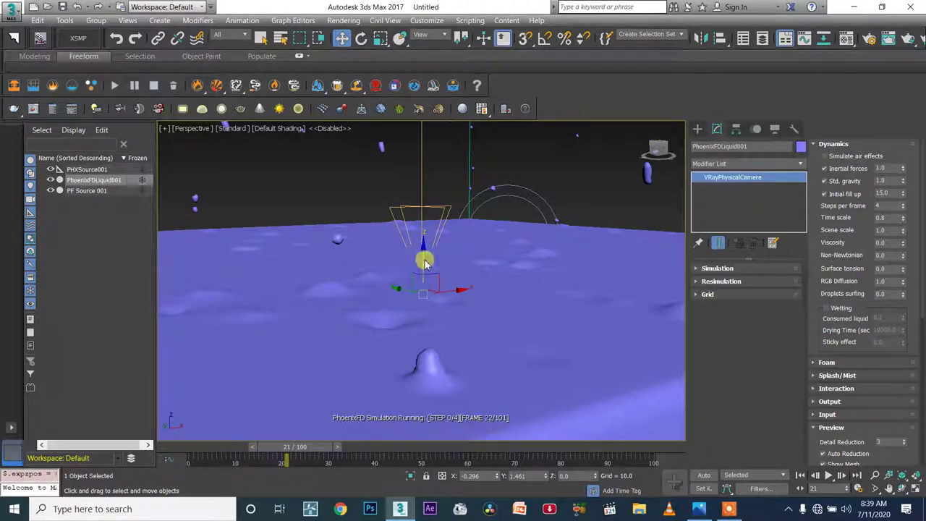
key("ctrl+c")
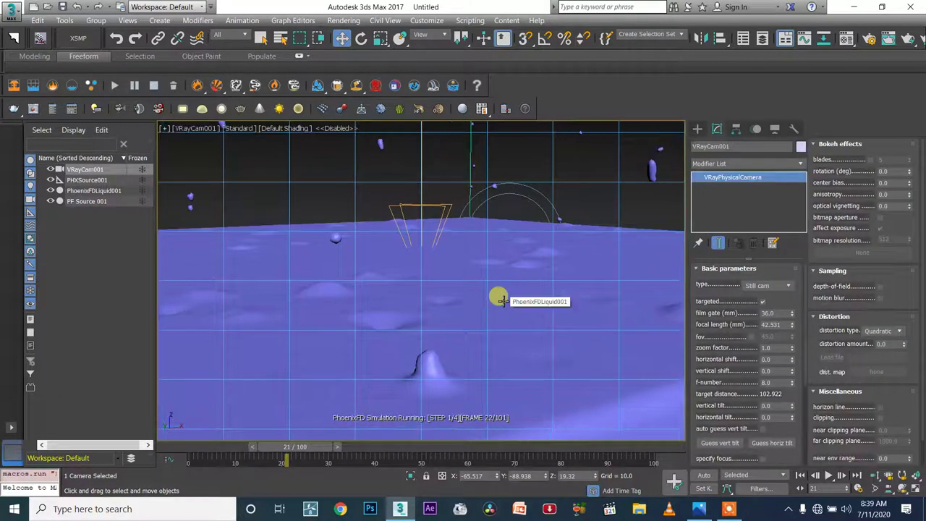
Pause the PhoenixFD simulation and go back to frame 20
left_click(137, 86)
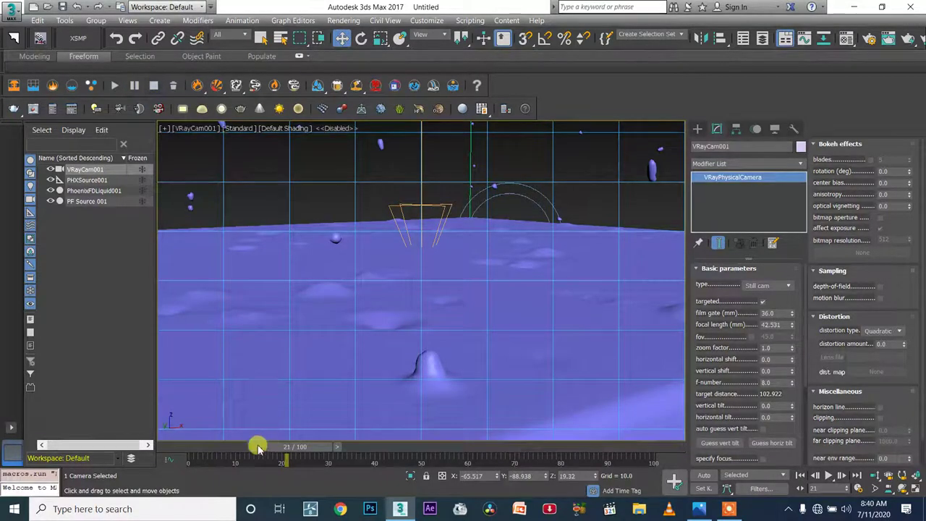
left_click(249, 446)
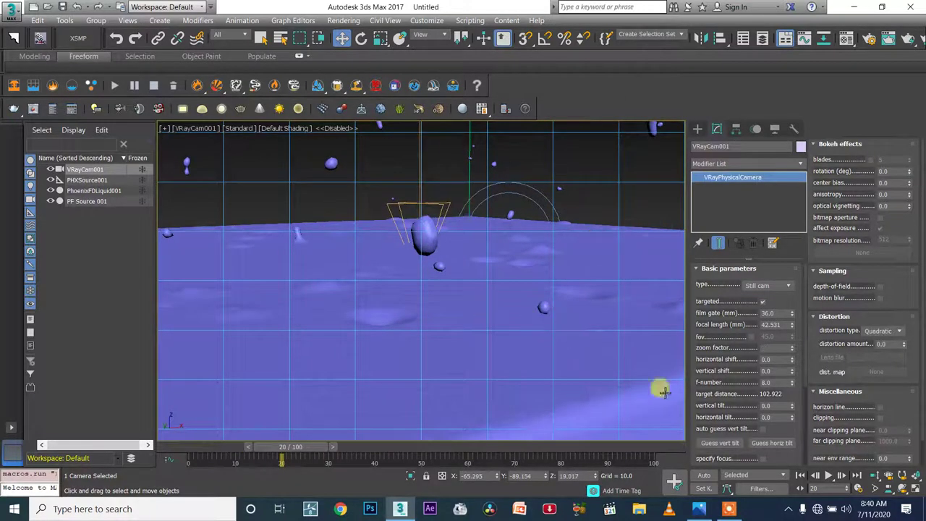
Create a plane VRayLight over the liquid container, about 67.5 in half-length and 63.4 in half-width
key("p")
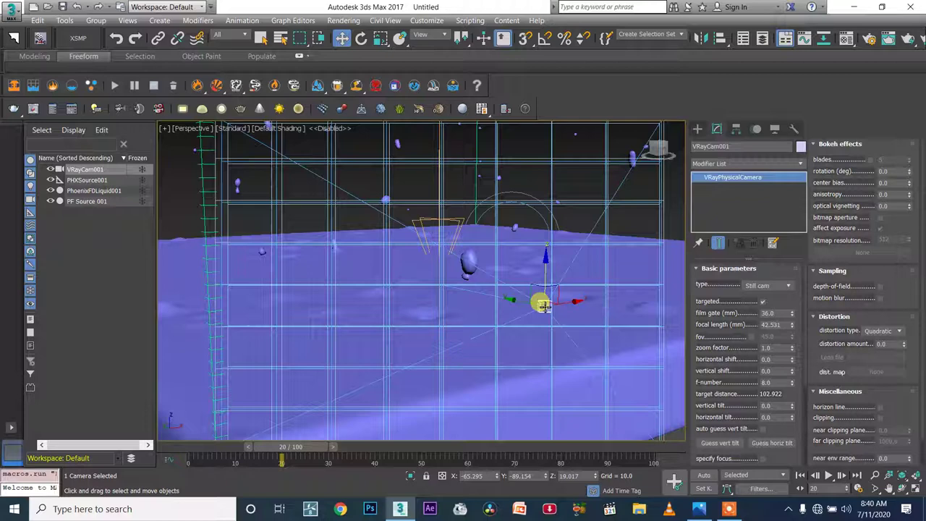
middle_click_drag(542, 300, 525, 326, "alt")
scroll(521, 300, "down", 3)
scroll(529, 337, "down", 2)
scroll(389, 326, "down", 1)
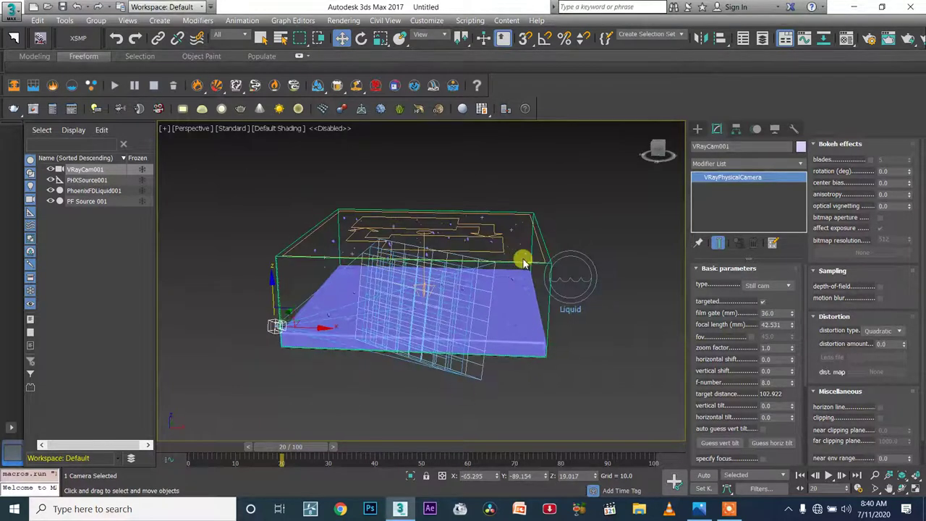
scroll(525, 262, "down", 3)
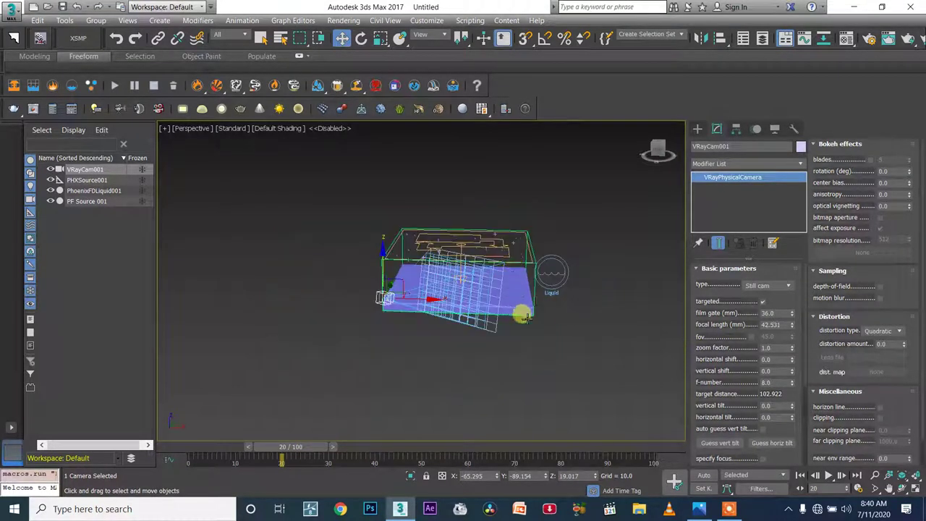
middle_click_drag(539, 323, 514, 314)
left_click(698, 129)
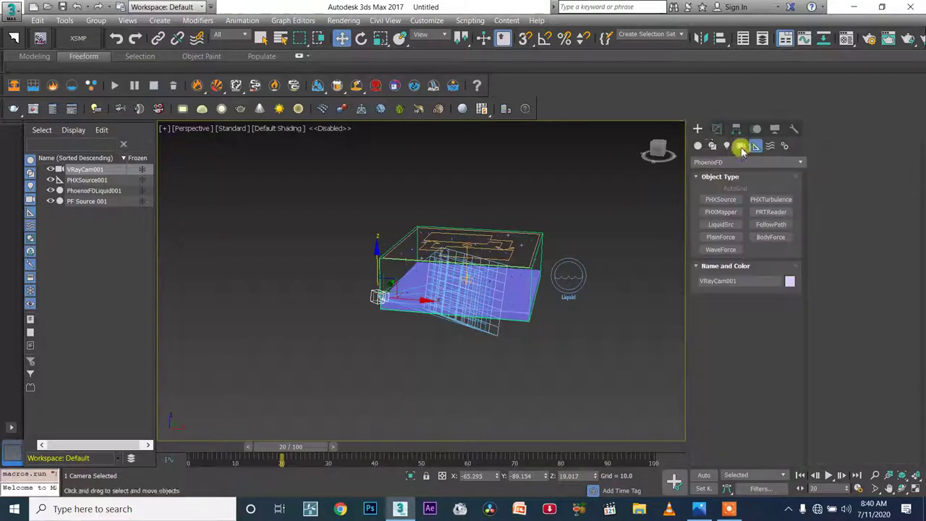
left_click(727, 143)
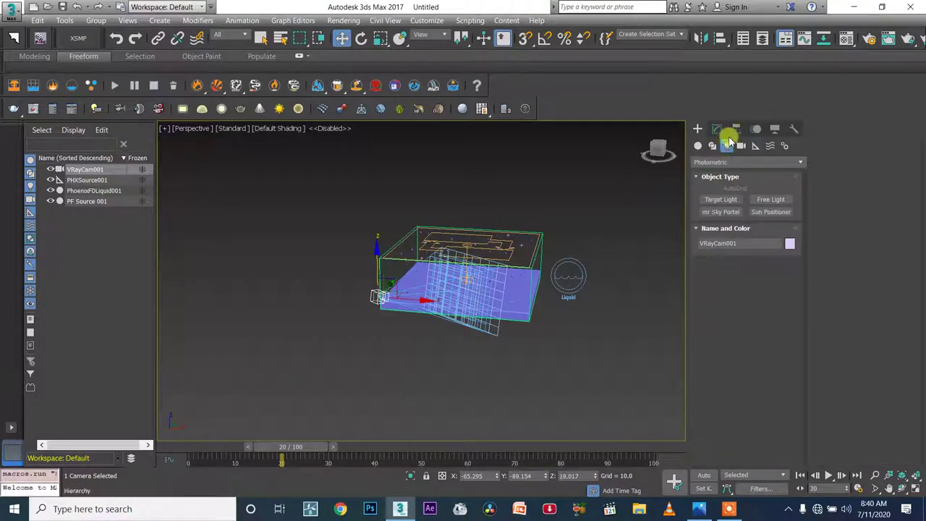
left_click(725, 162)
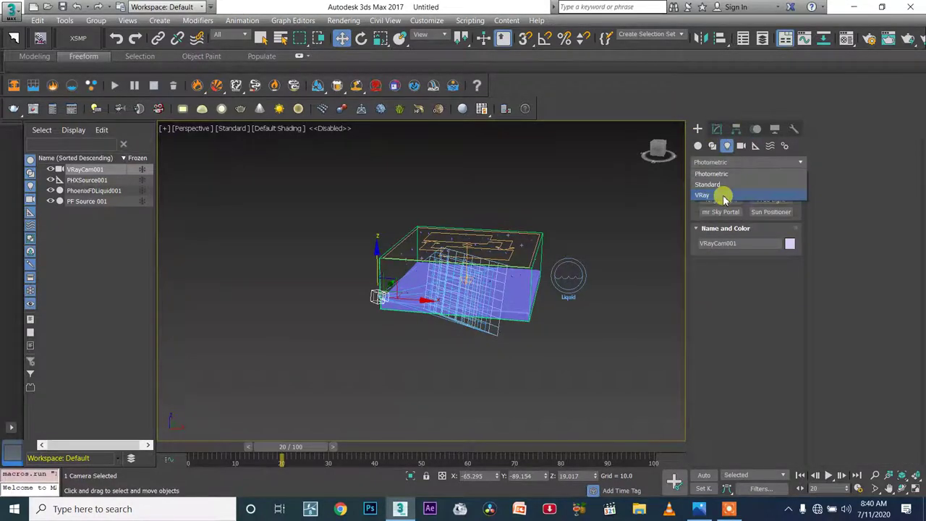
left_click(724, 196)
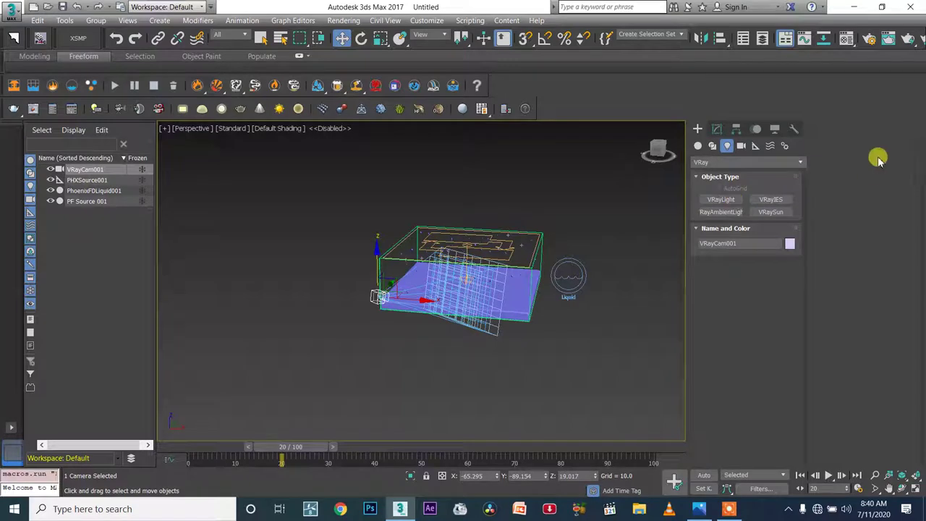
left_click(716, 198)
middle_click_drag(482, 252, 416, 248, "alt")
left_click_drag(415, 248, 494, 291)
Raise the VRayLight above the liquid container and shift it toward one side
key("w")
middle_click_drag(494, 292, 453, 222, "alt")
left_click_drag(453, 221, 463, 161)
middle_click_drag(464, 161, 495, 241, "alt")
left_click_drag(495, 241, 549, 204)
Tilt the VRayLight about 28 degrees toward the water and set its multiplier to 60
key("e")
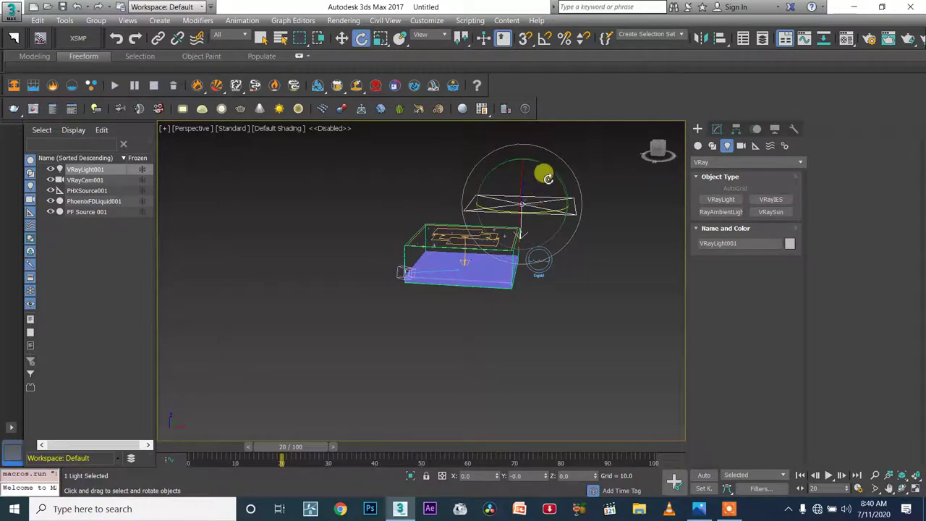
left_click_drag(549, 171, 561, 190)
middle_click_drag(560, 191, 576, 248, "alt")
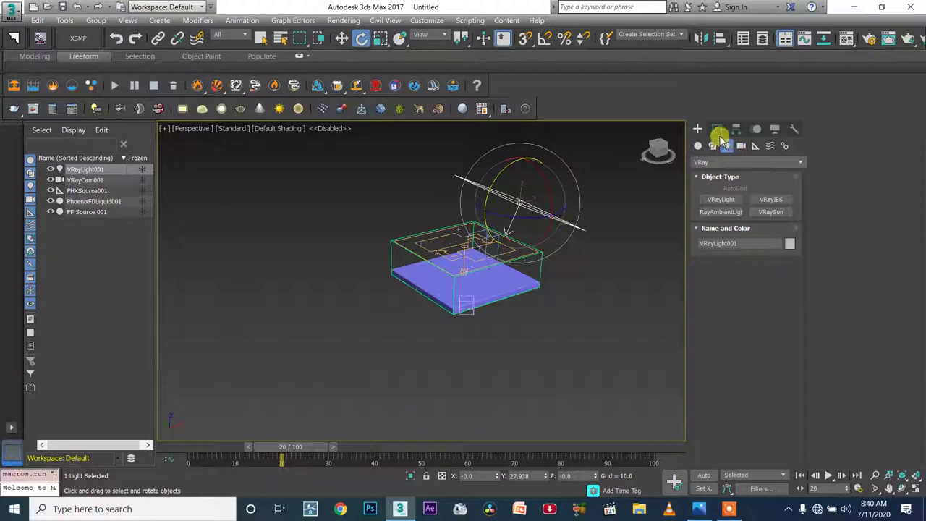
left_click(717, 129)
double_click(762, 344)
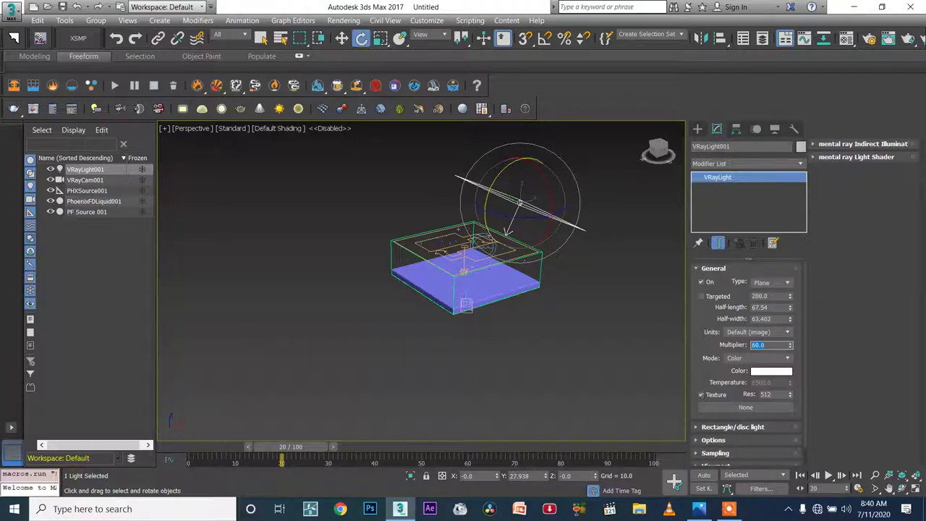
Clone the light as an instance rotated about 57 degrees the other way and move it to the container's opposite side
mouse_move(489, 197)
left_mouse_down()
mouse_move(472, 242)
mouse_move(515, 205)
left_mouse_up()
left_click(427, 229)
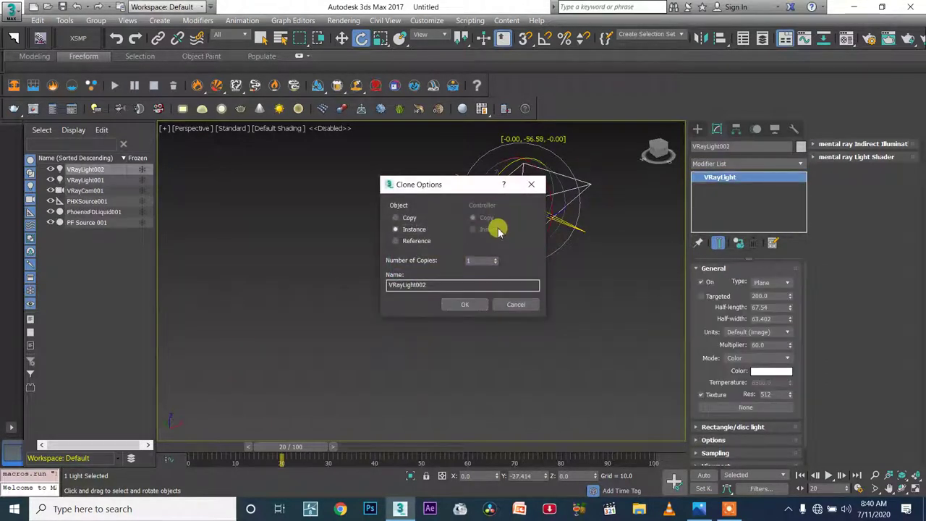
left_click(469, 304)
key("w")
mouse_move(524, 213)
left_mouse_down()
mouse_move(523, 233)
mouse_move(542, 192)
mouse_move(416, 206)
mouse_move(426, 209)
left_mouse_up()
key("c")
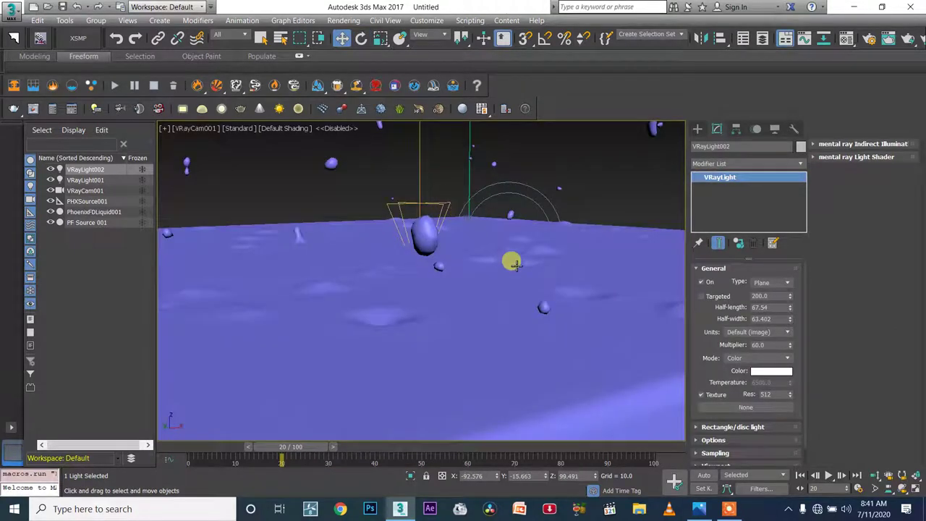
key("p")
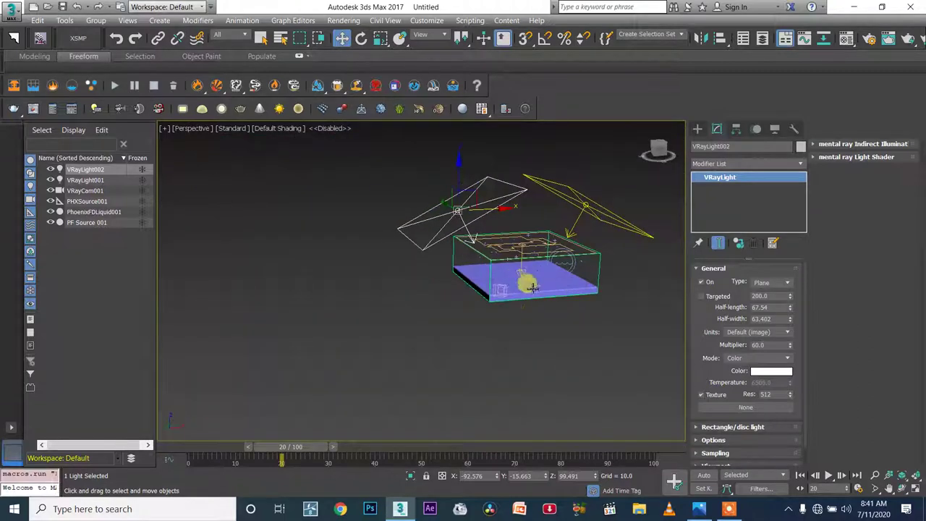
Create a standard primitive sphere with a radius of about 2206 that encloses the whole scene
key("alt")
middle_click_drag(559, 309, 480, 324)
left_click(697, 129)
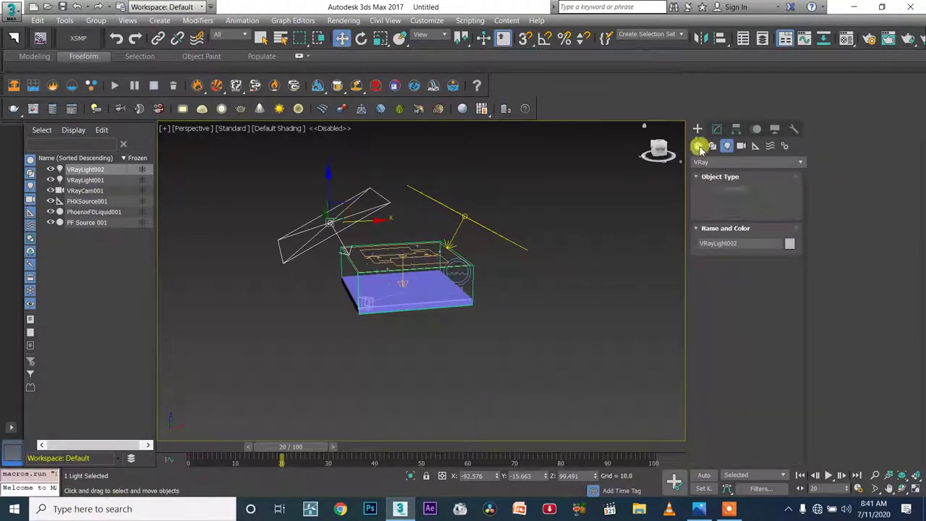
left_click(699, 145)
left_click(707, 162)
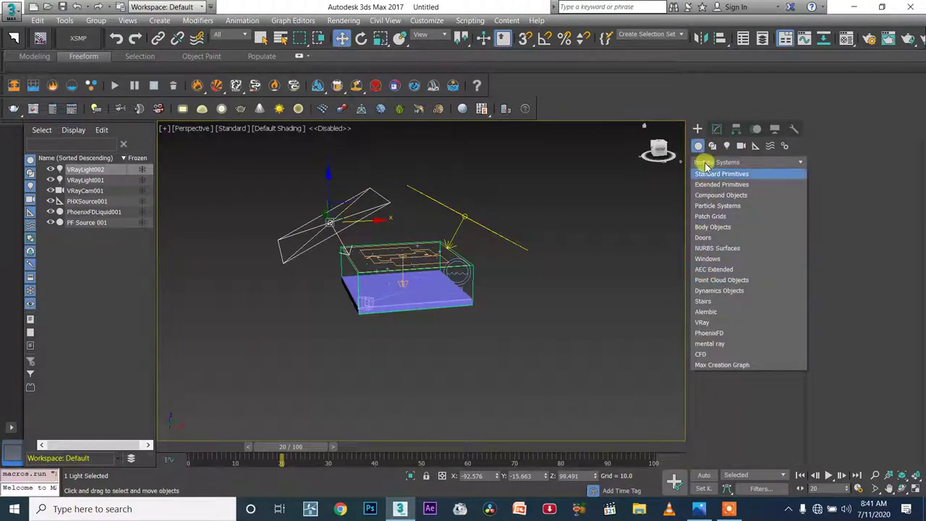
left_click(707, 174)
left_click(721, 212)
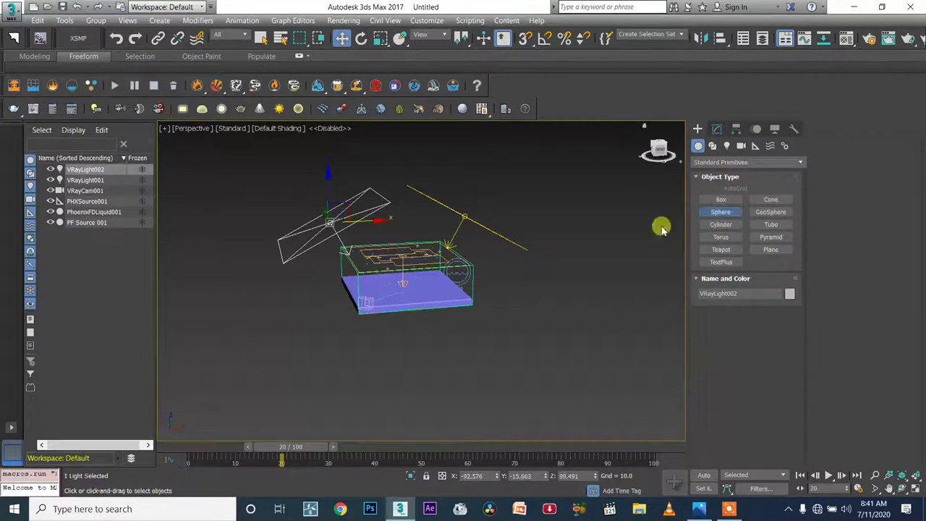
scroll(431, 301, "down", 5)
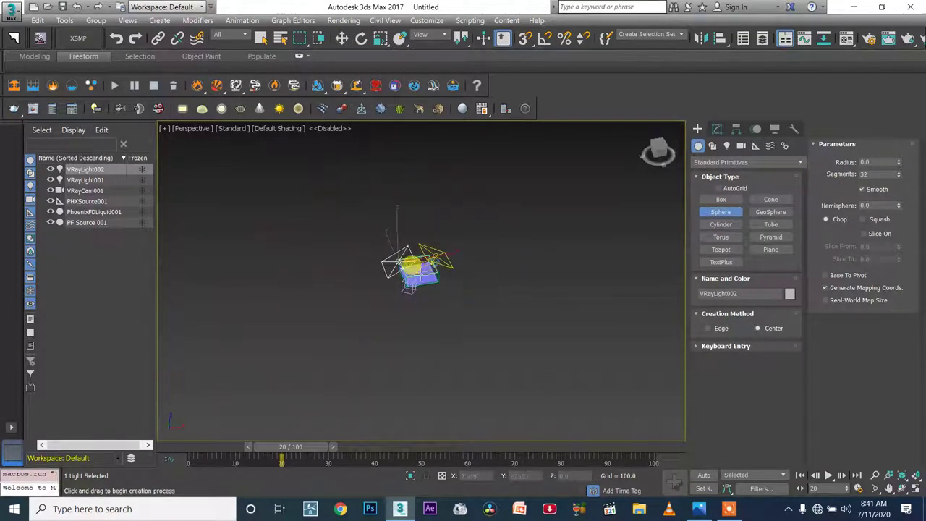
left_click_drag(419, 271, 470, 308)
scroll(475, 309, "down", 5)
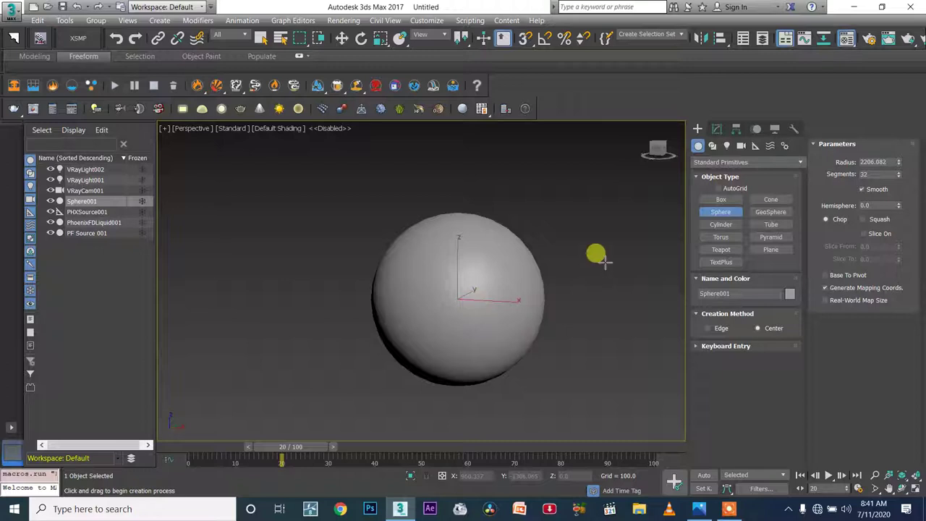
key("m")
left_click_drag(714, 265, 693, 131)
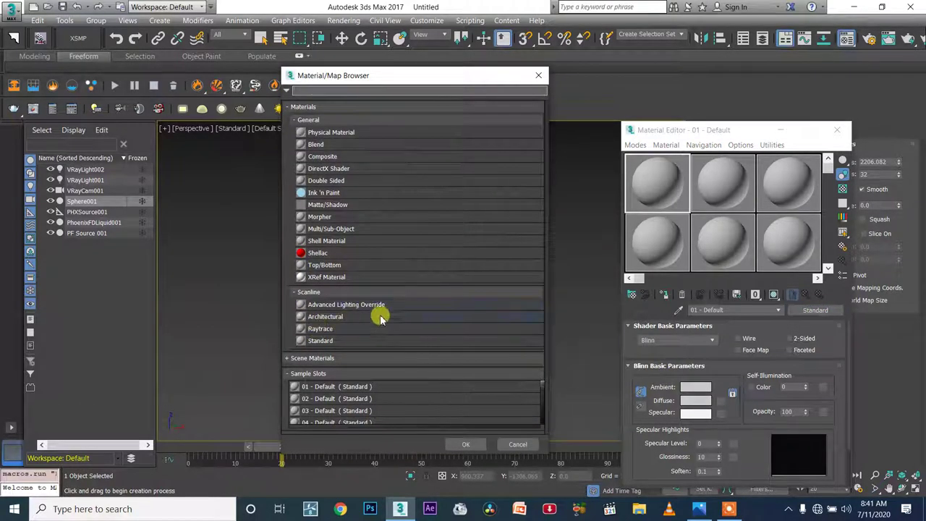
left_click(539, 75)
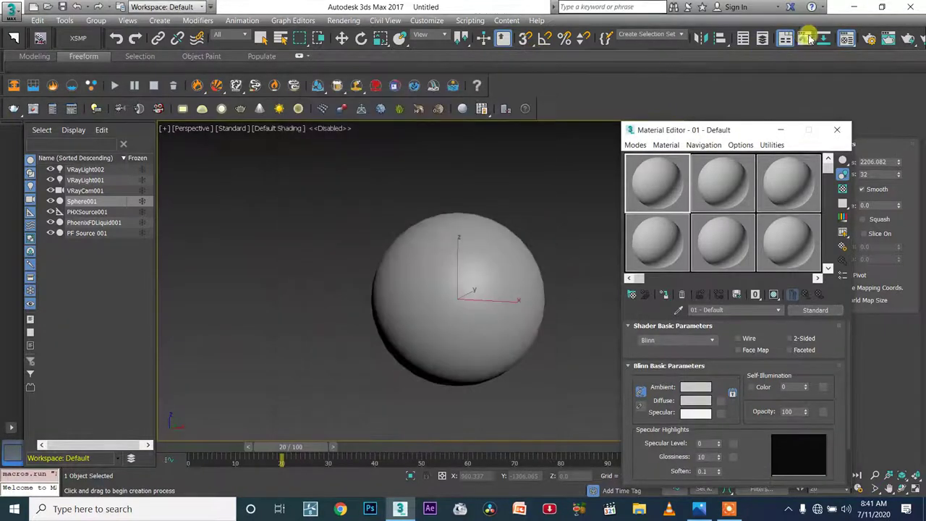
Set the production renderer to V-Ray Adv 3.40.01 and close the material editor
left_click(867, 43)
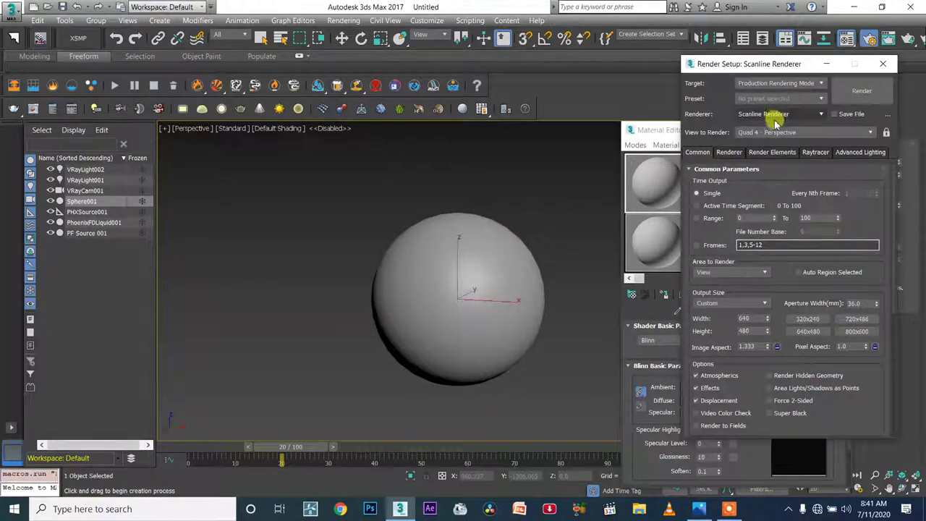
left_click(773, 115)
left_click(773, 170)
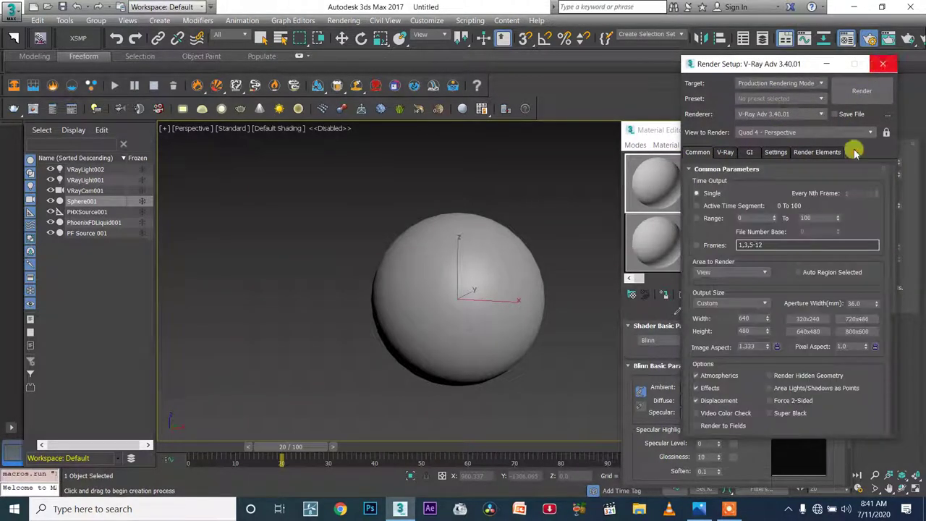
left_click(882, 66)
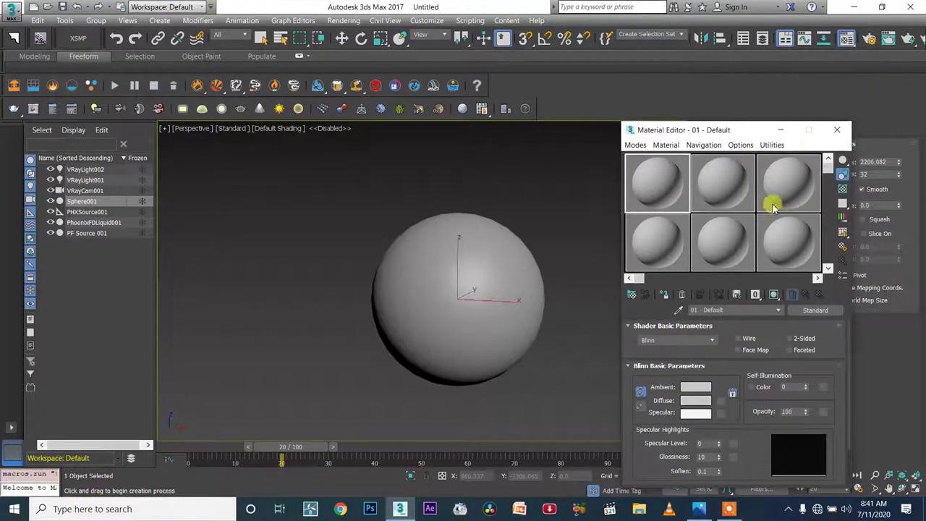
left_click(837, 129)
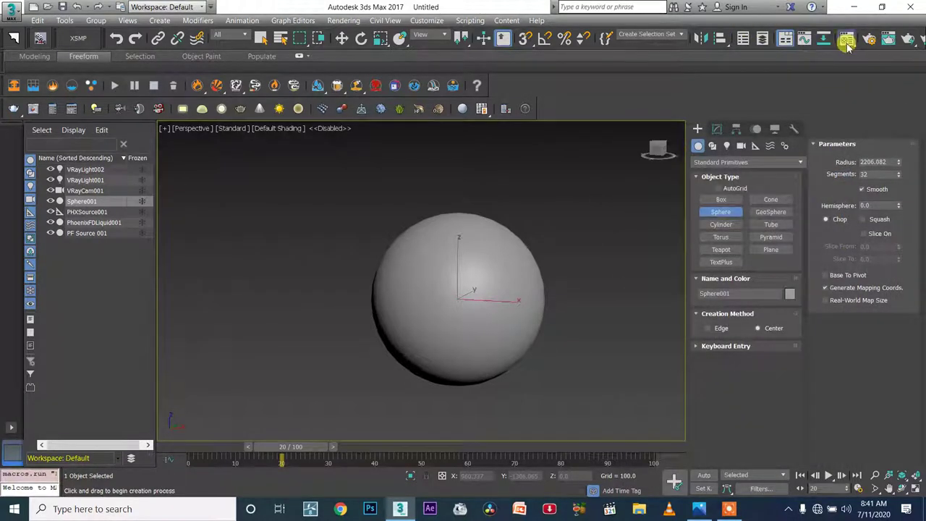
Change the first sample material from Standard to VRayLightMtl
key("m")
left_click(816, 310)
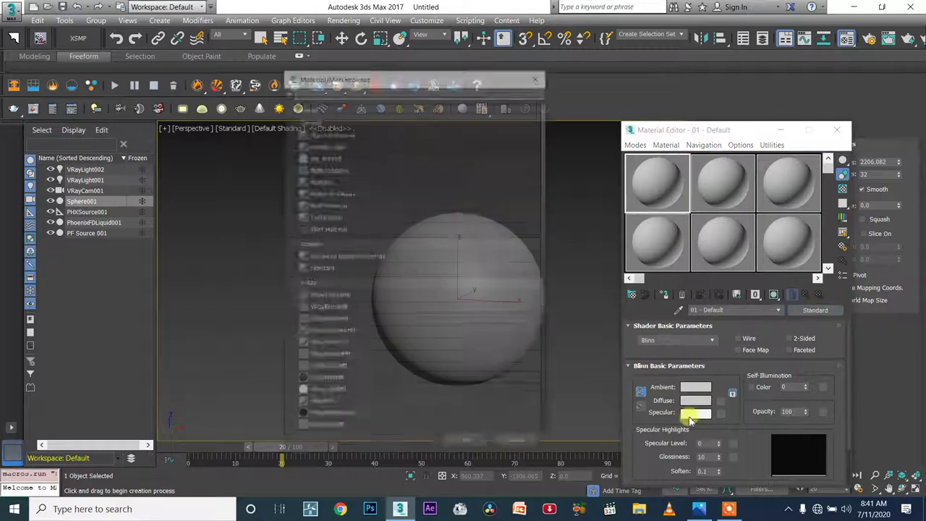
scroll(357, 398, "down", 1)
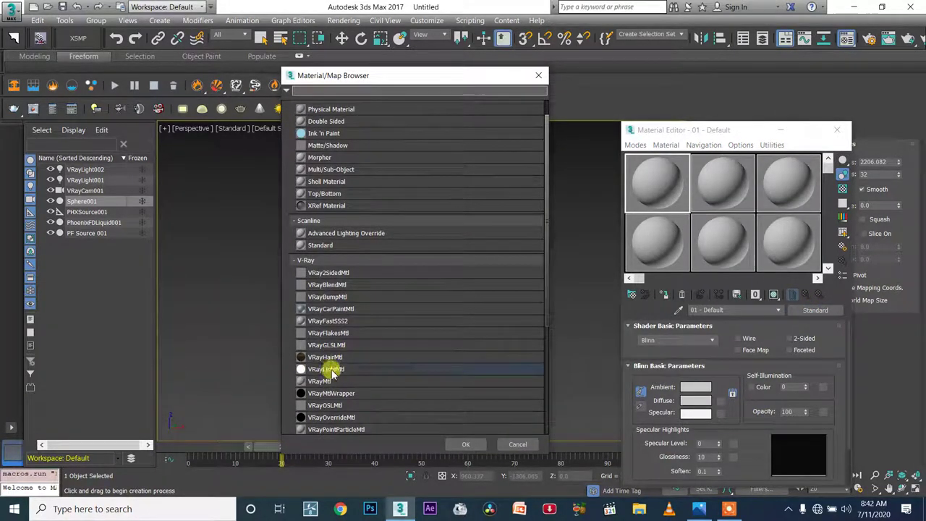
left_click(338, 370)
left_click(469, 444)
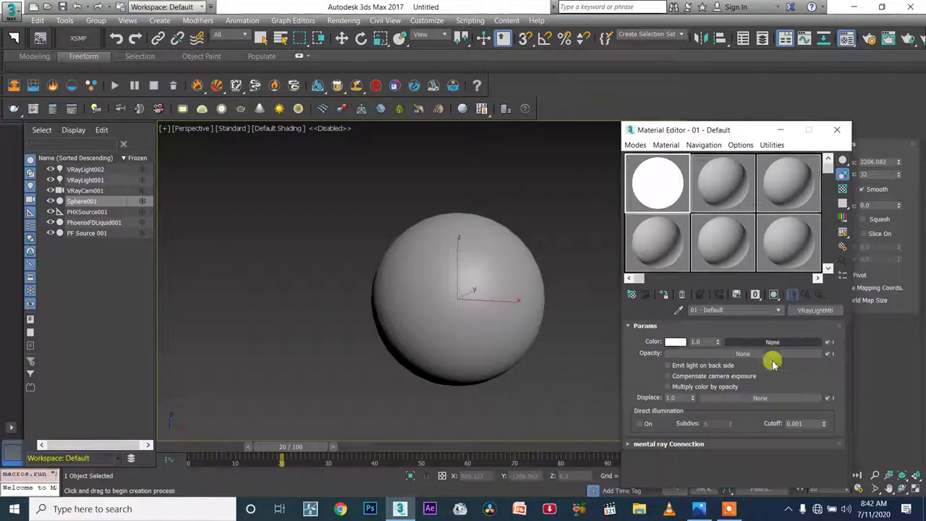
Load the bitmap partial_eclipse1.jpg as the color map of the VRayLightMtl
left_click(730, 511)
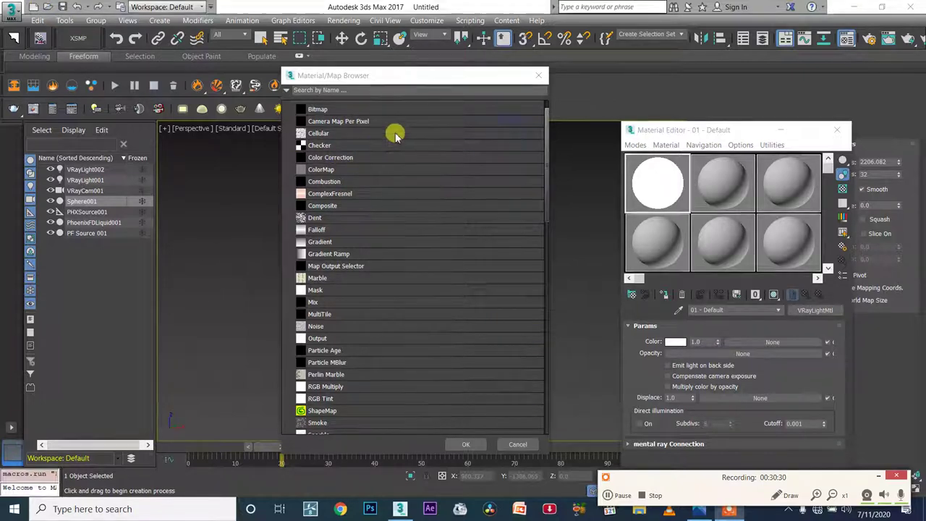
left_click(614, 499)
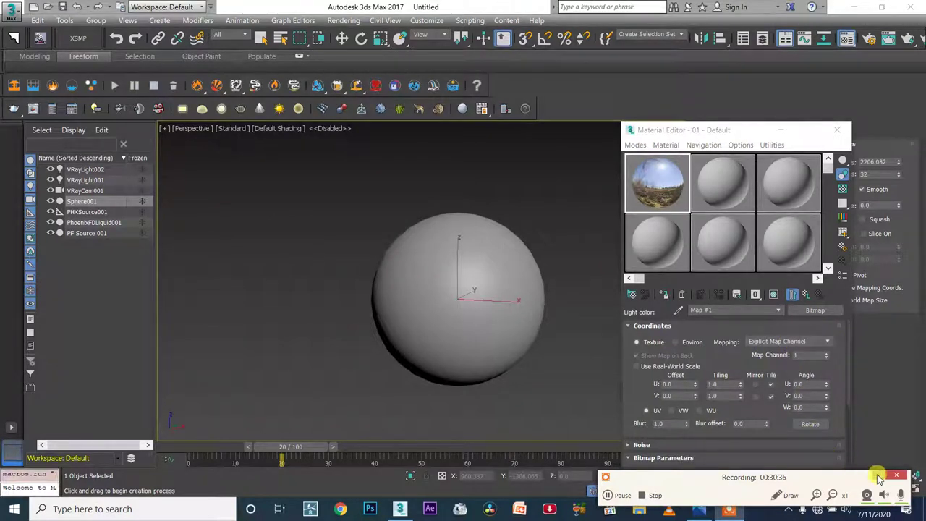
left_click(659, 190)
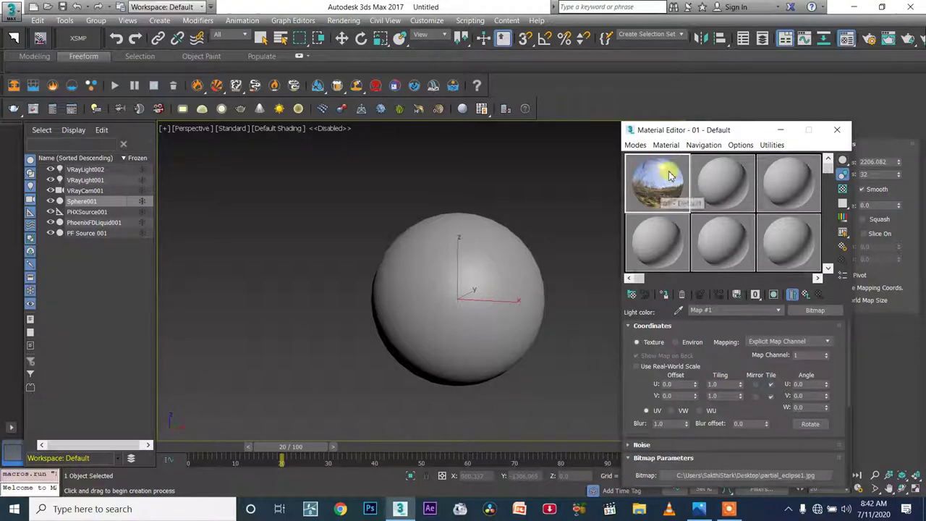
Apply the sky-textured light material to the sphere and check the scene through VRayCam001
left_click_drag(672, 179, 506, 299)
scroll(506, 293, "up", 2)
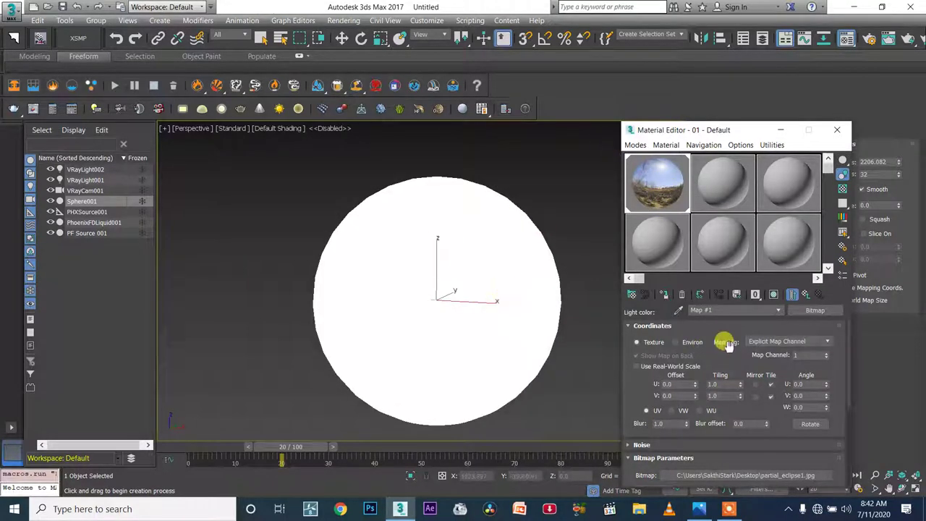
left_click(793, 295)
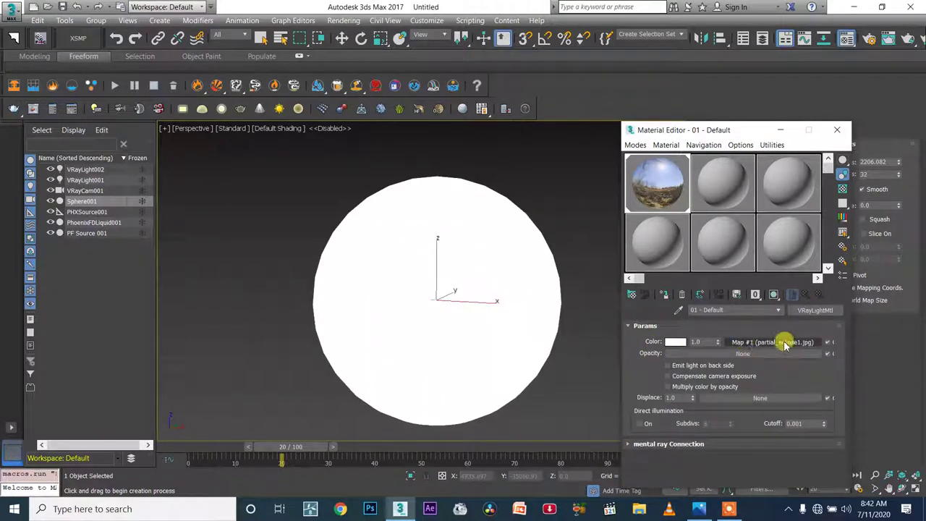
middle_click_drag(528, 316, 513, 276, "alt")
scroll(513, 276, "down", 3)
key("c")
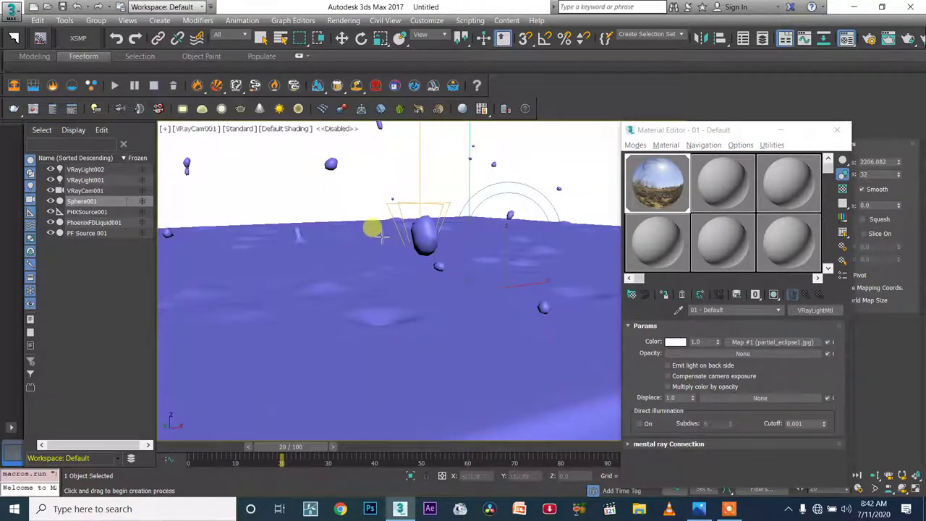
Set up a clear VRayMtl in the second material slot with white reflection, 0.995 reflection glossiness and a Fresnel IOR of 1.55
left_click(723, 206)
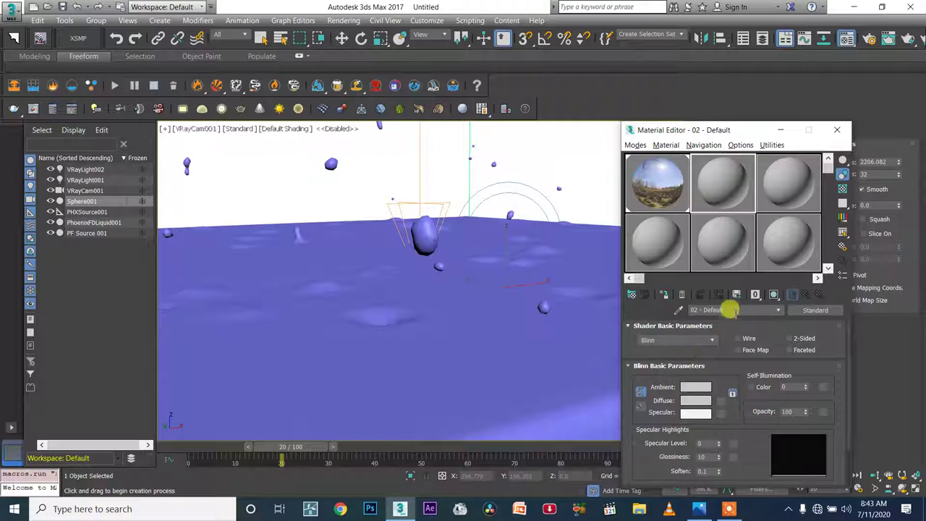
left_click(729, 509)
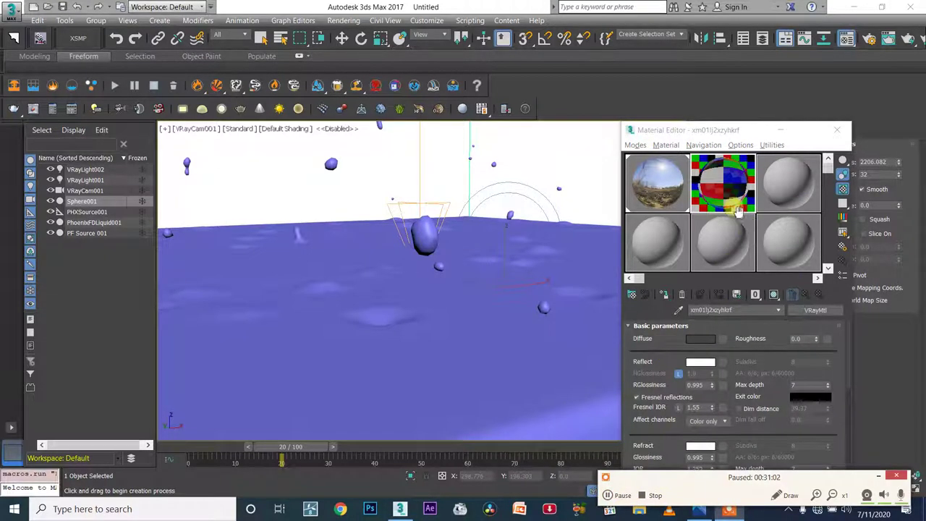
Minimize the Material Editor and test-render frame 20 through VRayCam001 in the V-Ray frame buffer, closing the frame buffer after inspection
left_click(882, 476)
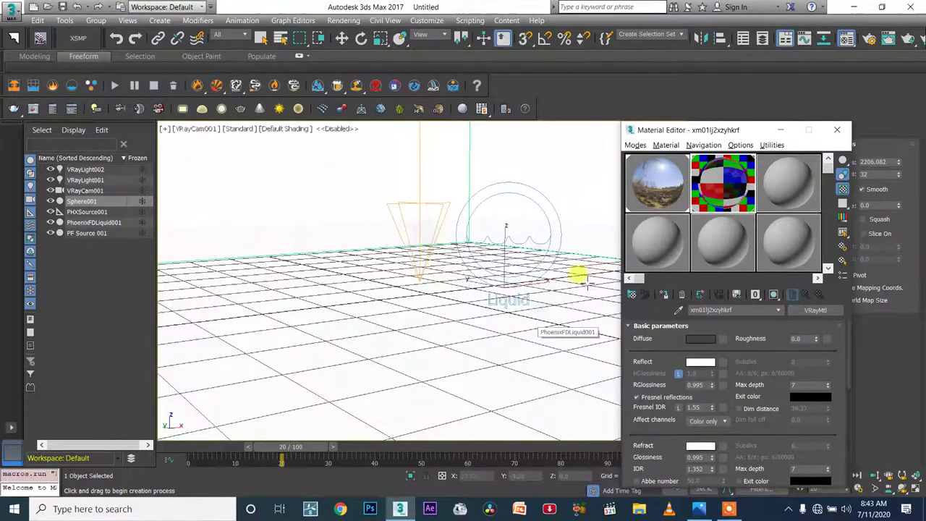
left_click(781, 130)
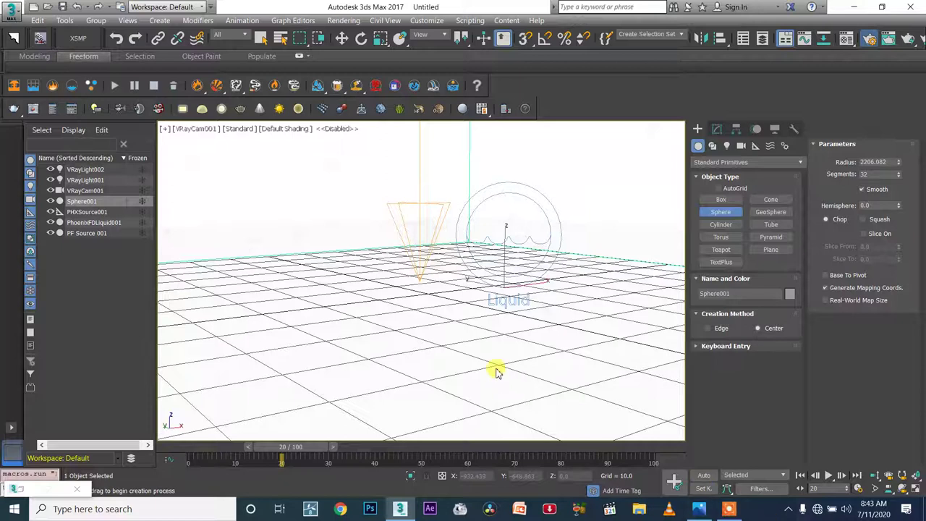
key("F10")
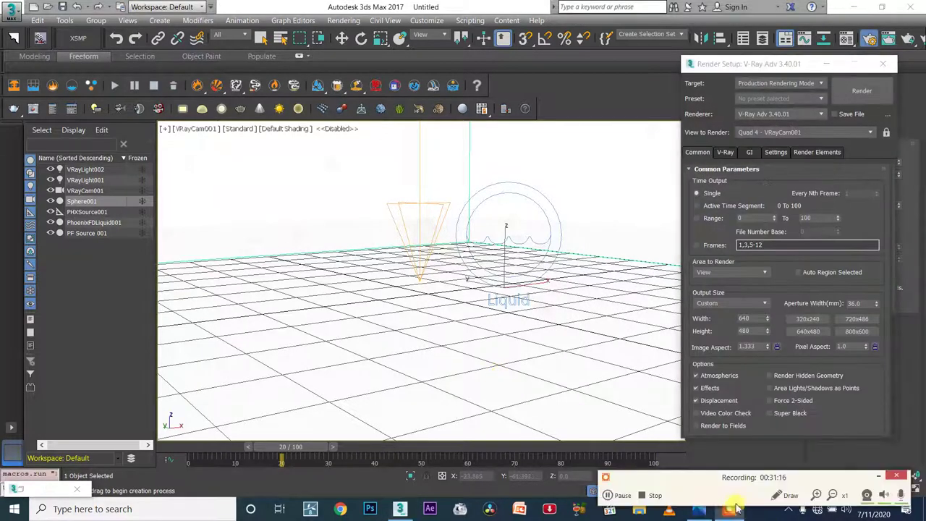
left_click(876, 476)
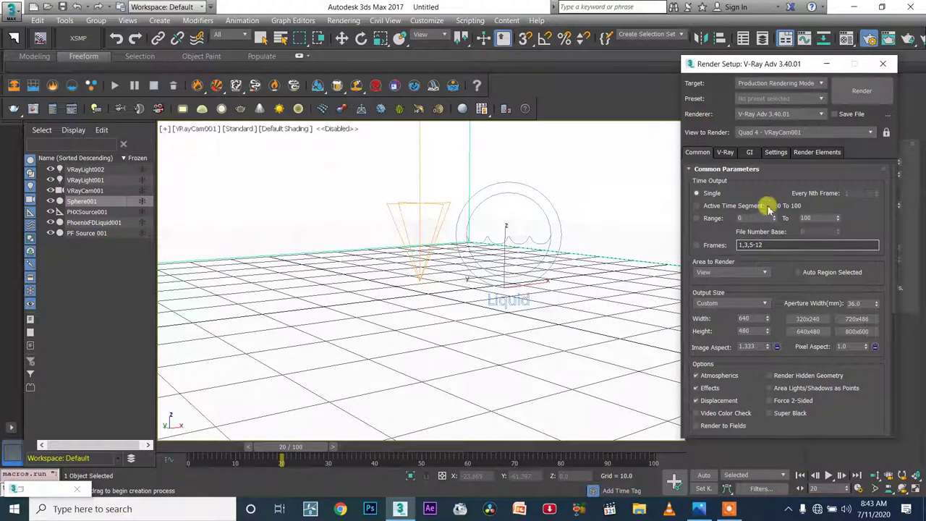
left_click(843, 91)
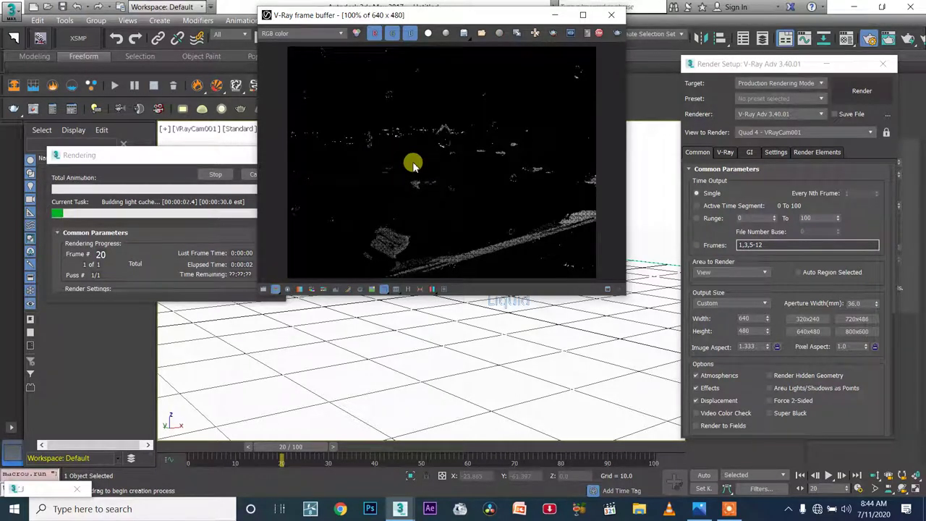
scroll(412, 165, "down", 2)
scroll(413, 165, "up", 2)
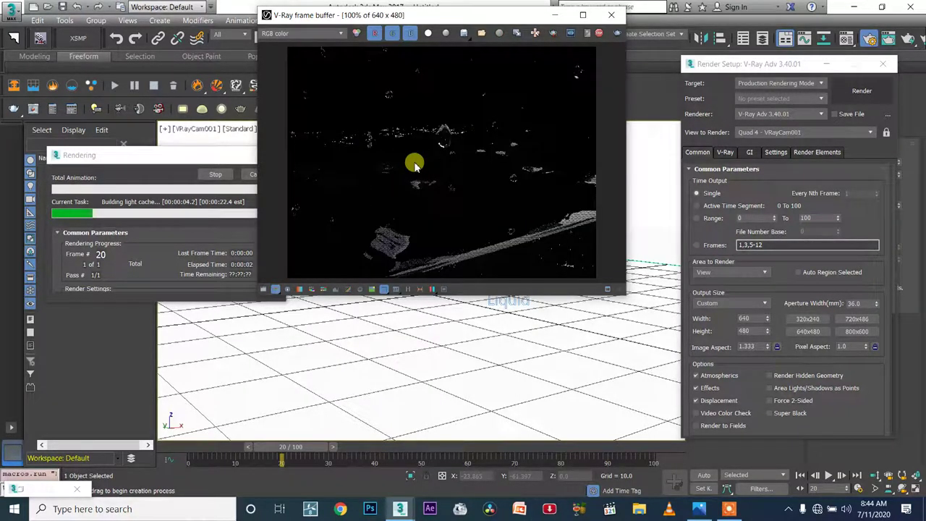
left_click(613, 16)
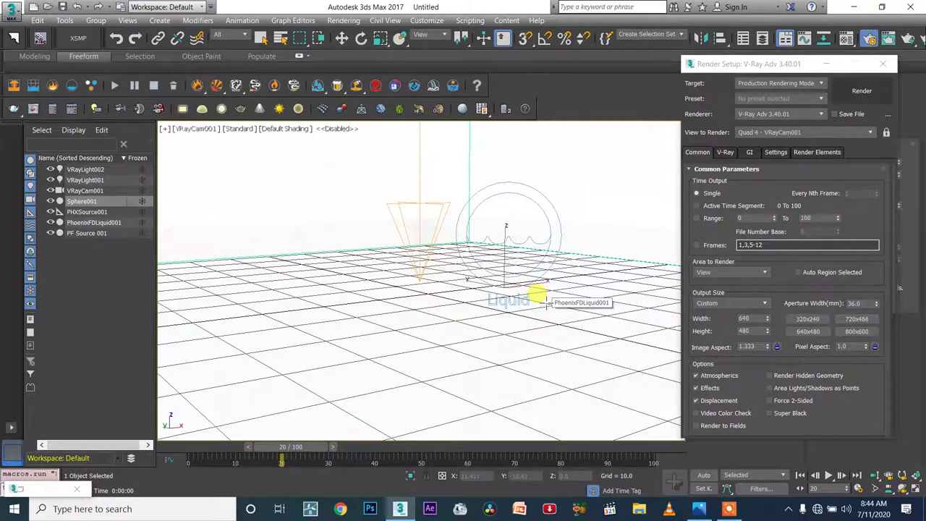
Shift the VRayCam001 framing slightly, and select the camera in the Perspective view to check its placement in the scene
middle_click_drag(459, 233, 496, 248)
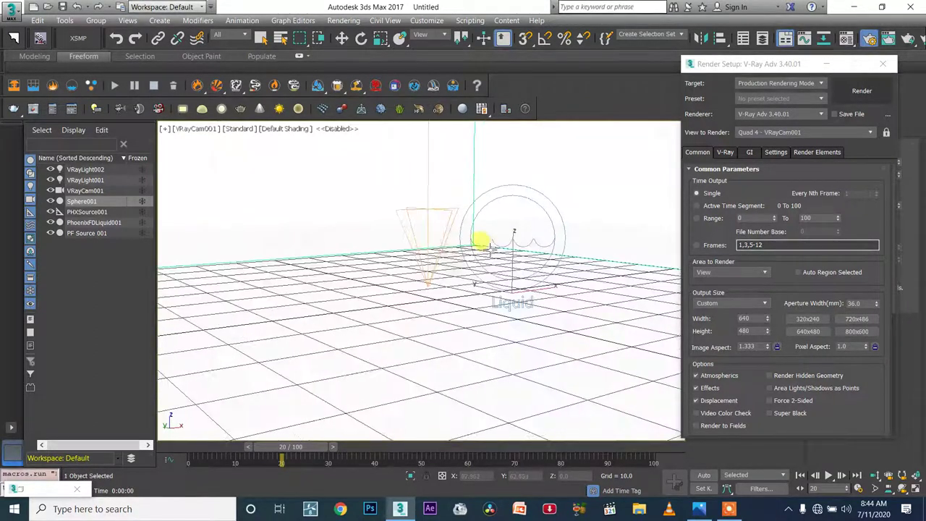
key("p")
middle_click_drag(480, 241, 438, 249, "alt")
key("ctrl+alt+z")
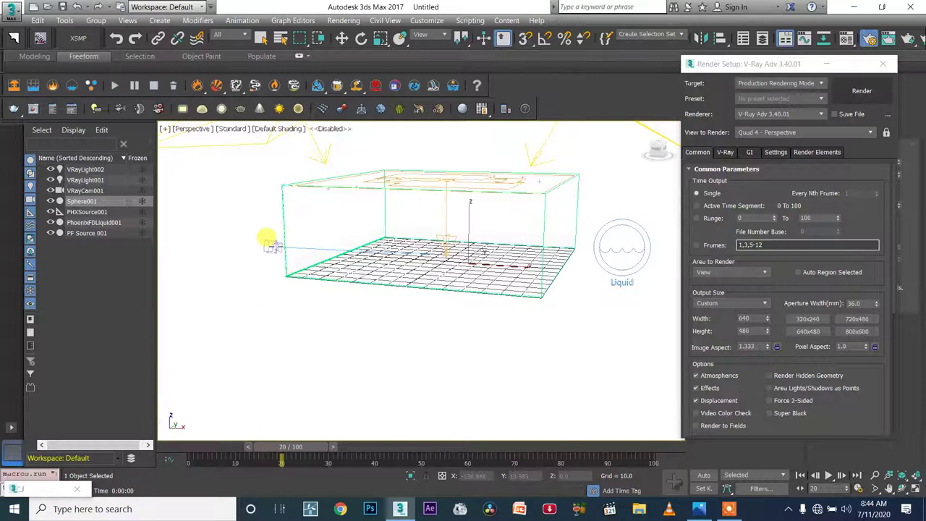
left_click(85, 190)
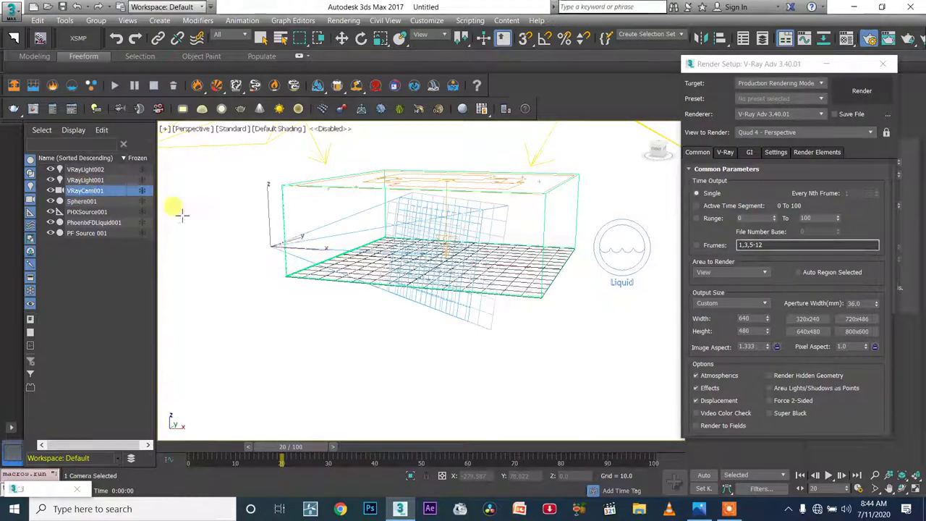
middle_click_drag(364, 251, 400, 287, "alt")
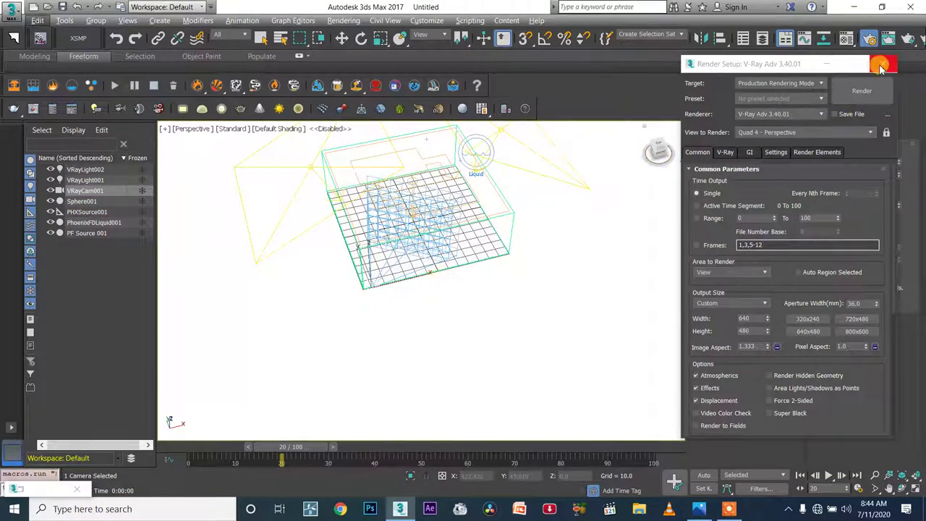
Create a VRaySun with its target in the Perspective view and accept the automatic VRaySky environment map
key("F10")
left_click(727, 145)
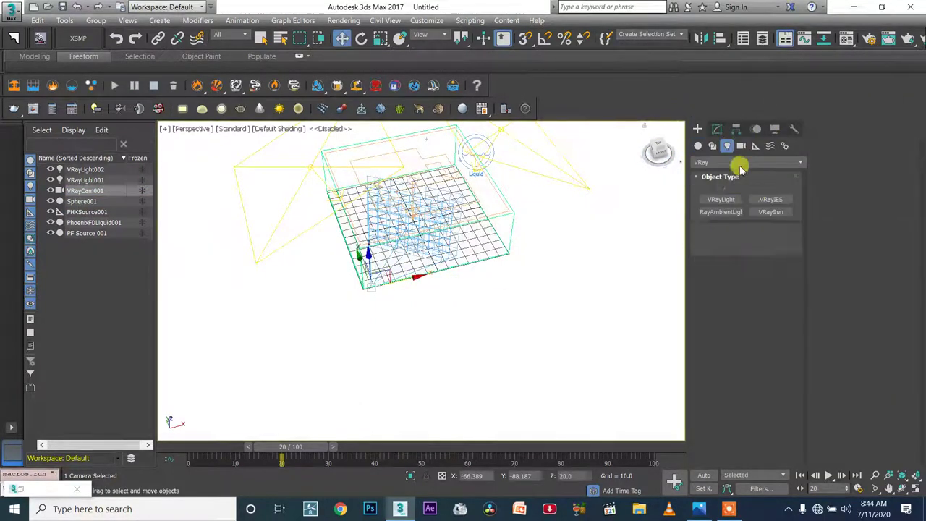
left_click(772, 212)
scroll(555, 244, "down", 5)
mouse_move(555, 244)
left_mouse_down()
mouse_move(558, 207)
mouse_move(543, 245)
left_mouse_up()
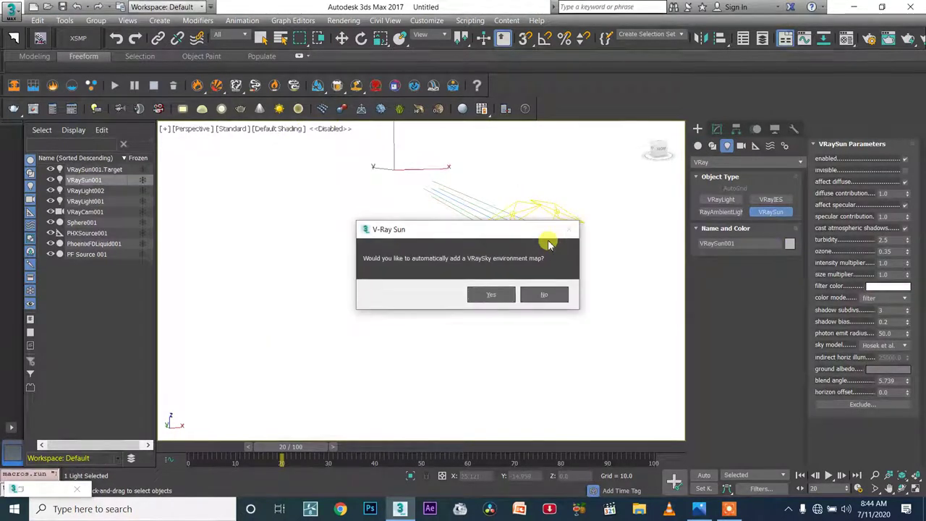
left_click(509, 299)
Test-render frame 20 through VRayCam001 with the VRaySun in place, inspect the light cache preview and stop the render
key("c")
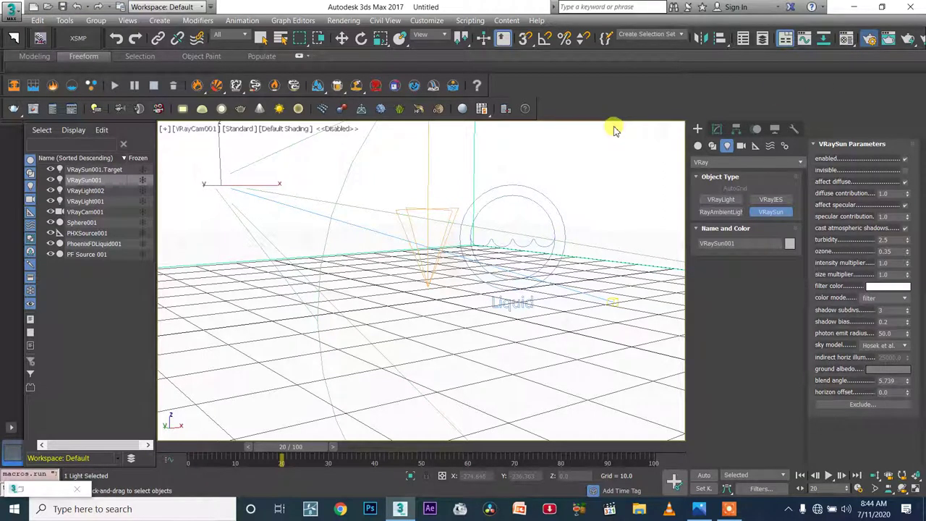
key("F10")
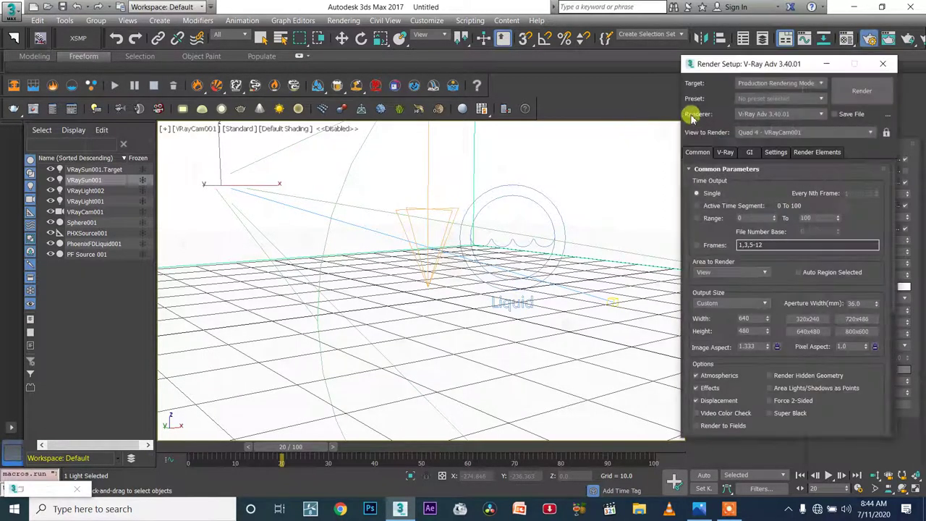
left_click(843, 90)
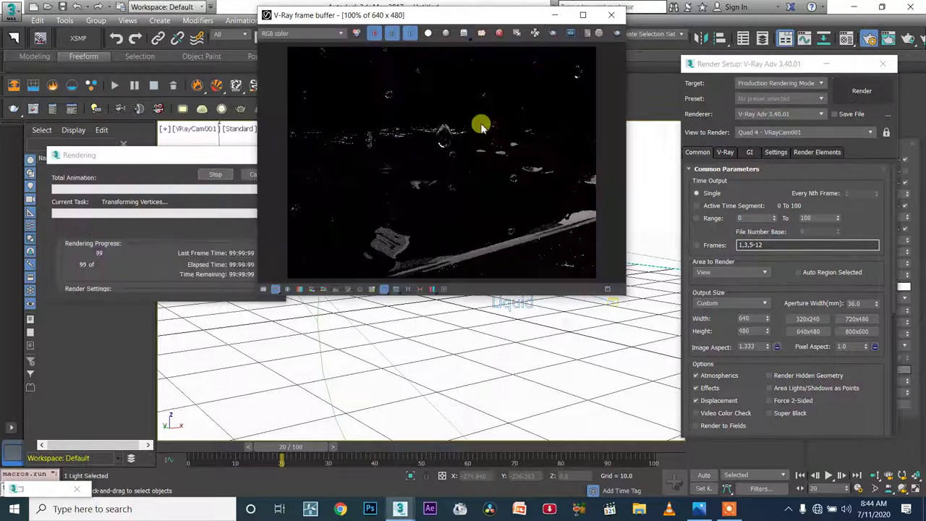
scroll(462, 143, "down", 1)
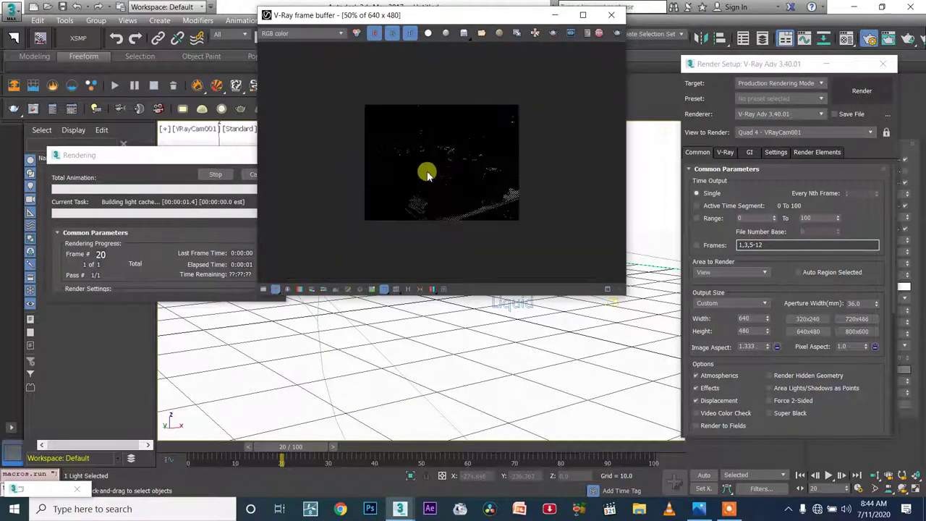
scroll(427, 175, "up", 1)
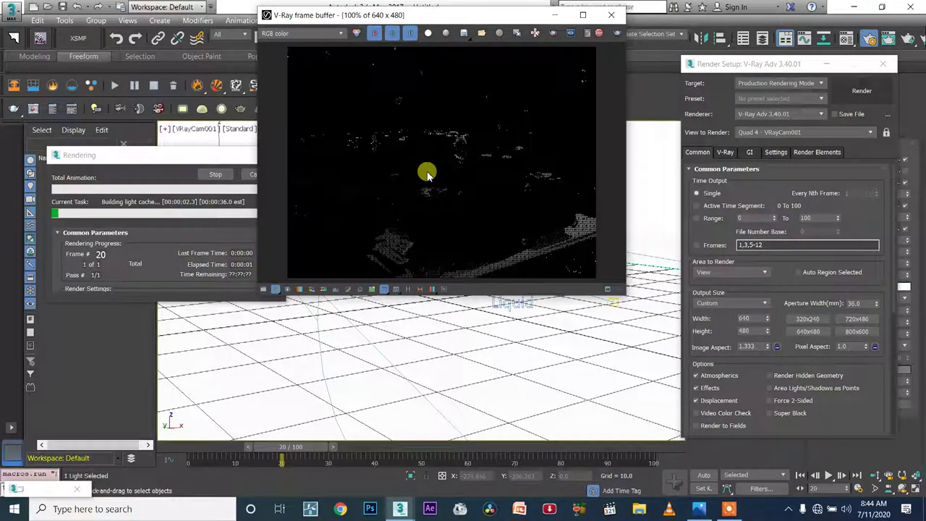
scroll(443, 159, "down", 1)
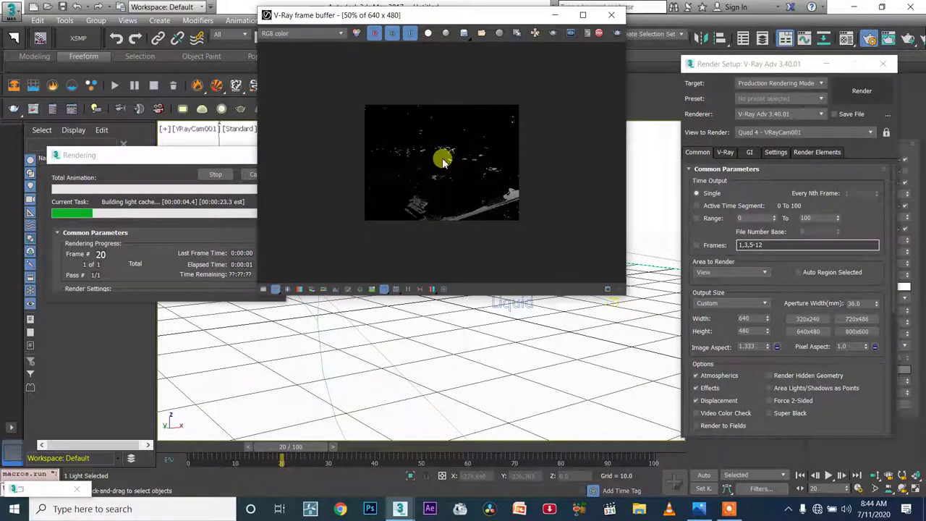
scroll(443, 159, "up", 1)
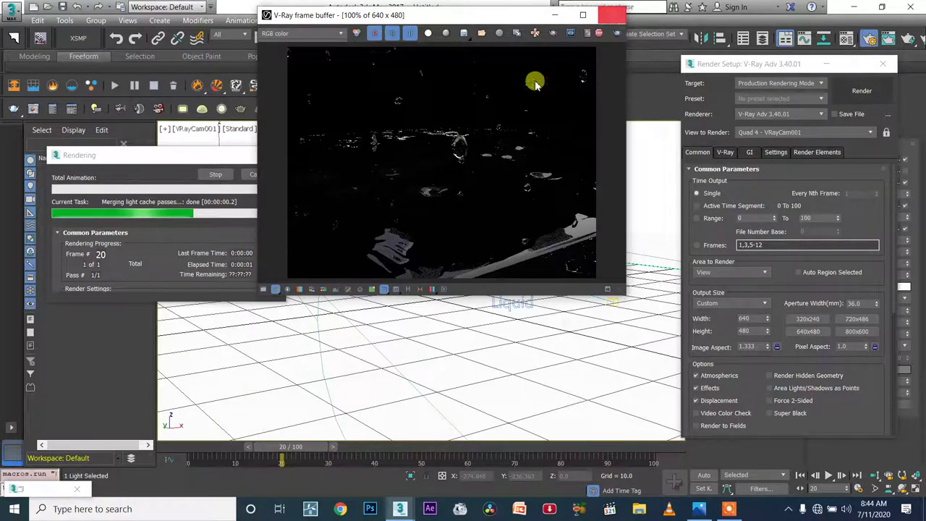
key("Escape")
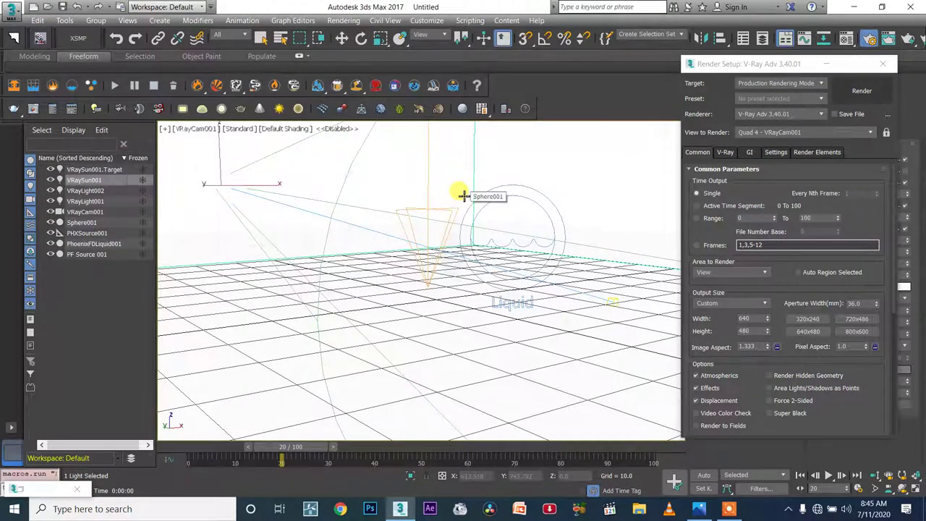
Convert Sphere001 to an editable poly in the Perspective view
key("p")
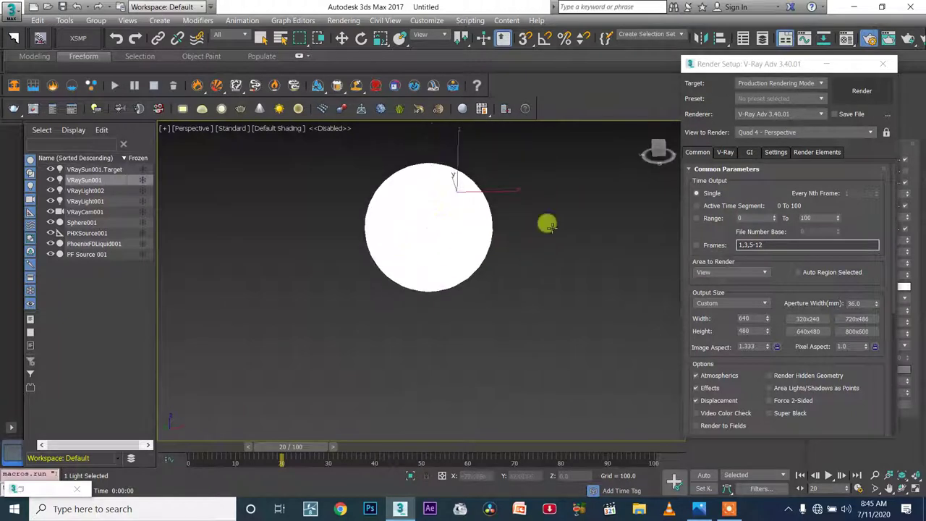
left_click(883, 63)
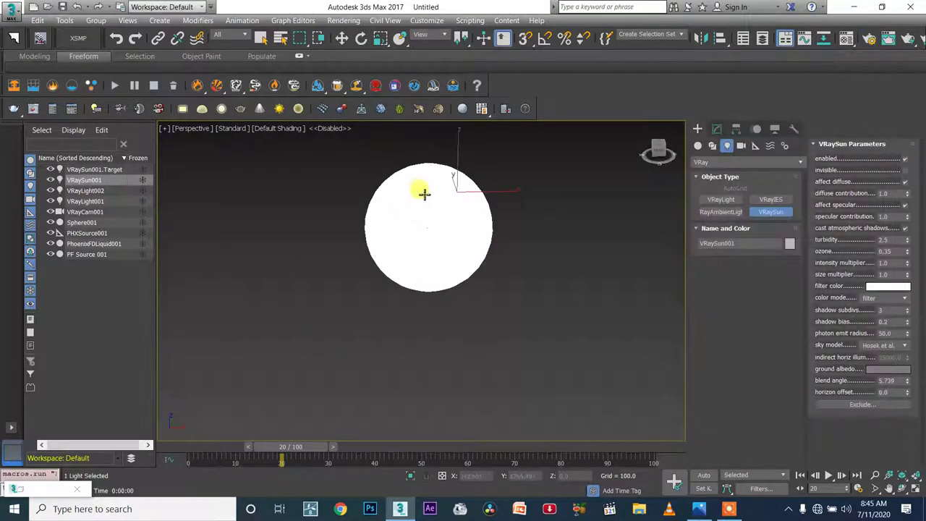
scroll(424, 193, "up", 5)
scroll(461, 250, "down", 3)
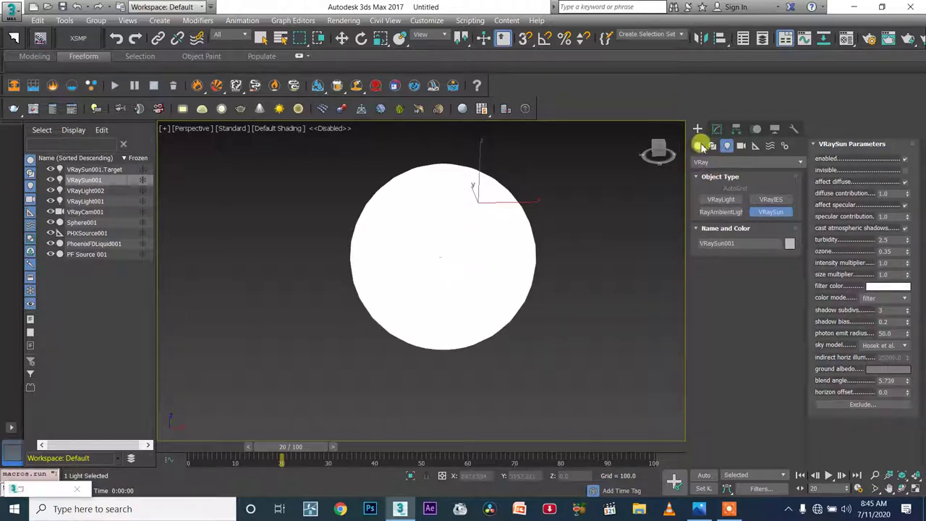
left_click(700, 147)
left_click(717, 129)
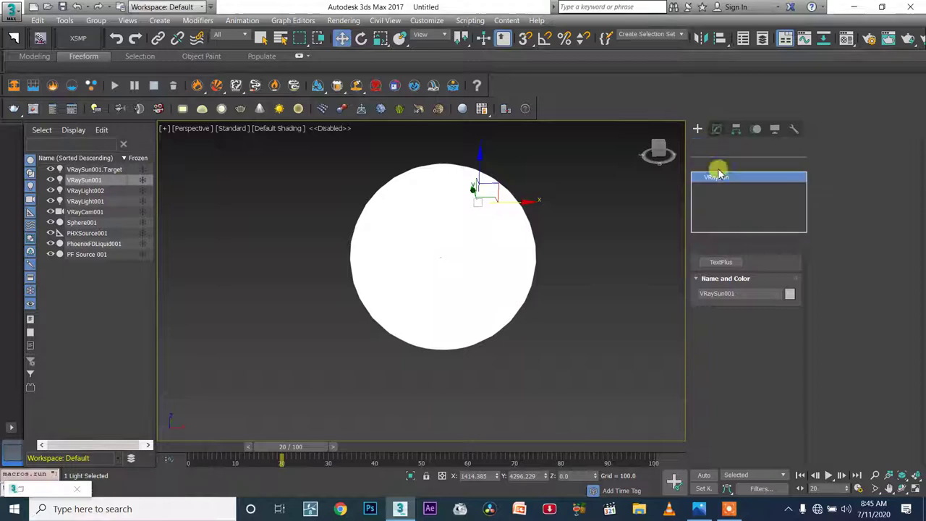
left_click(532, 239)
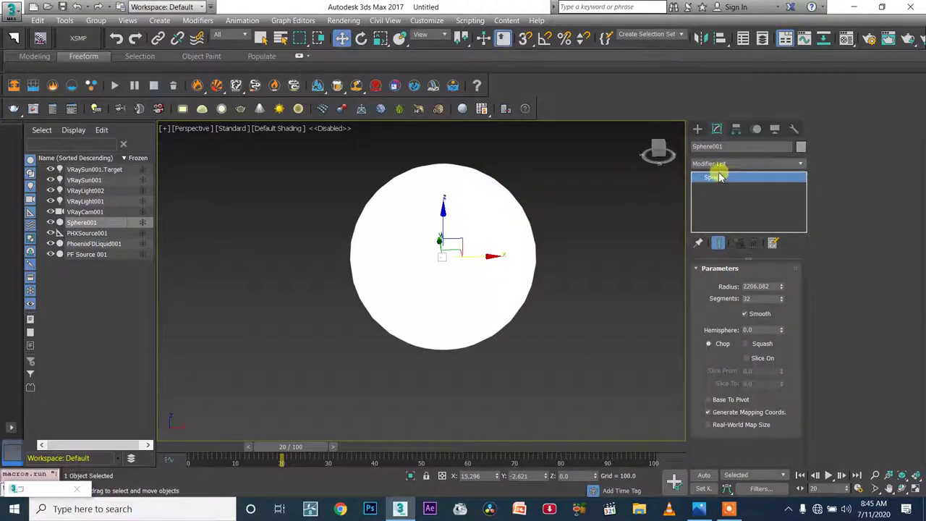
right_click(497, 232)
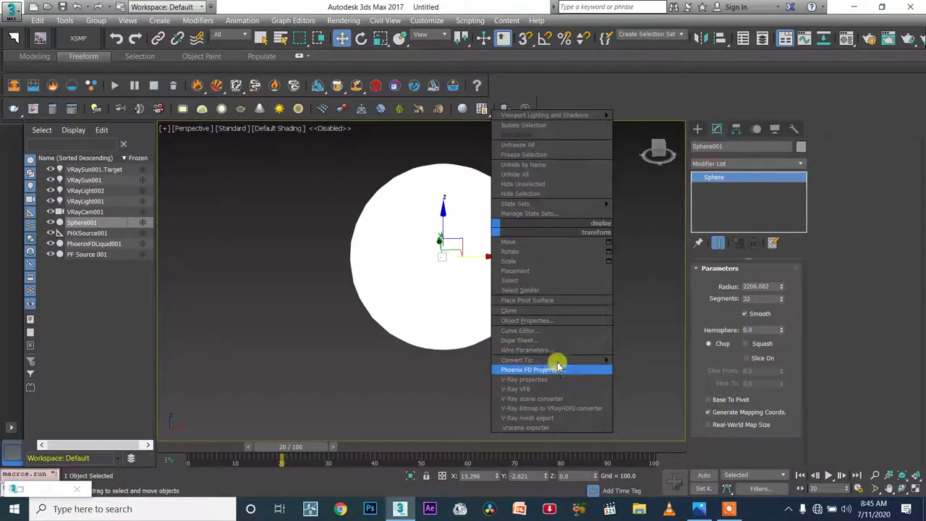
left_click(605, 351)
mouse_move(444, 262)
right_click(377, 231)
right_click(389, 223)
mouse_move(476, 357)
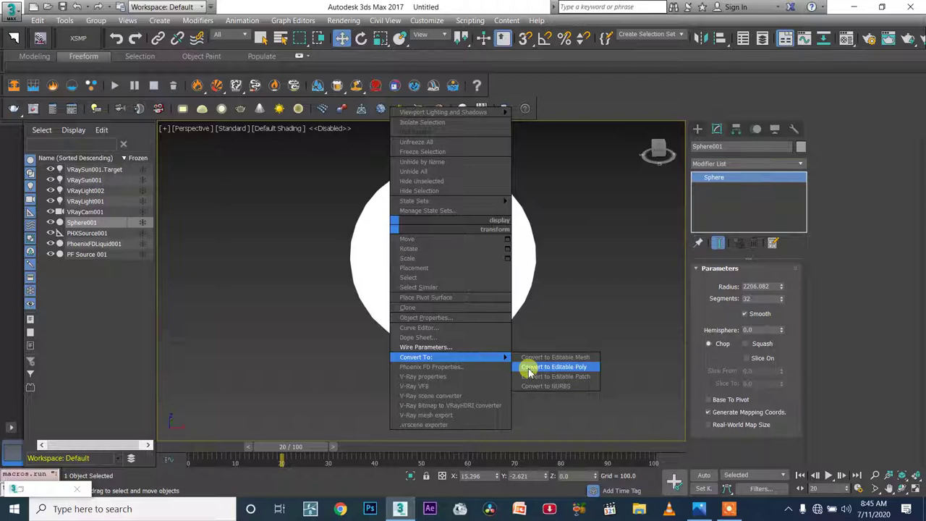
left_click(583, 368)
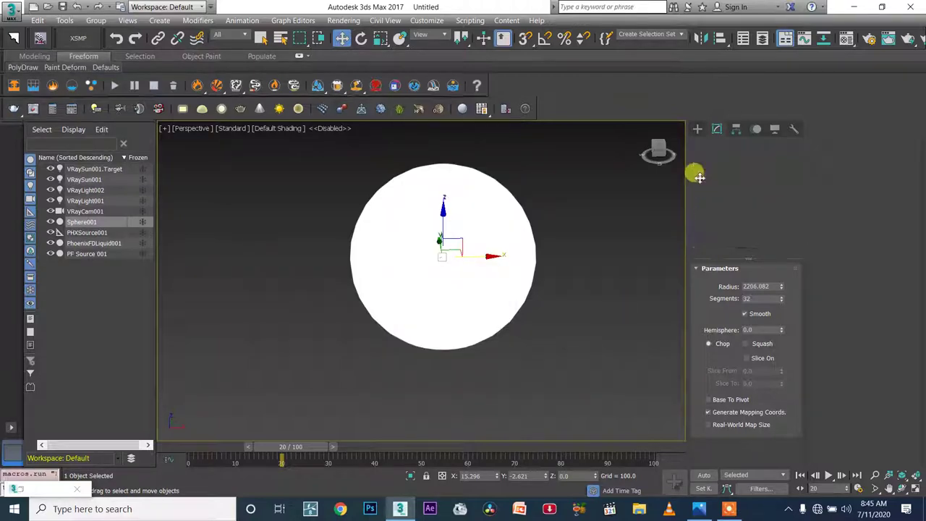
Flip all polygons of Sphere001, exit polygon editing and return to the VRayCam001 view
left_click(697, 176)
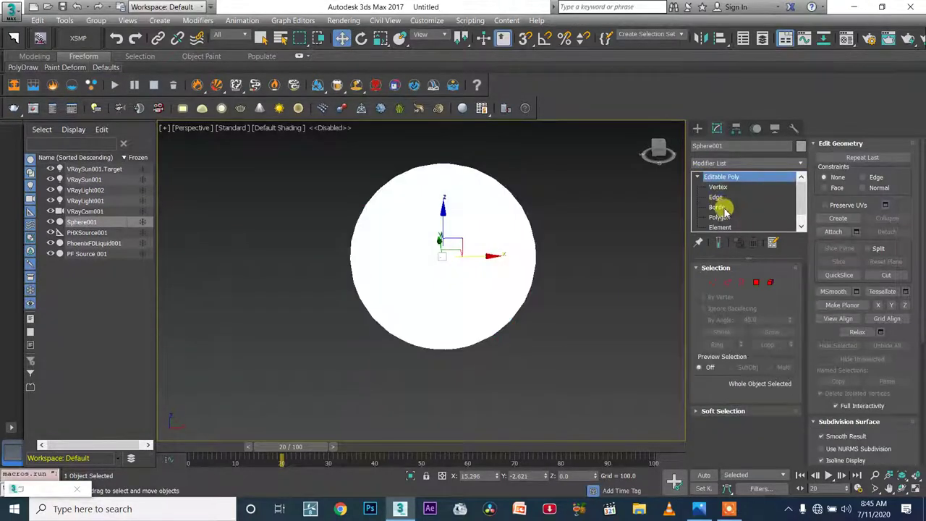
left_click(756, 283)
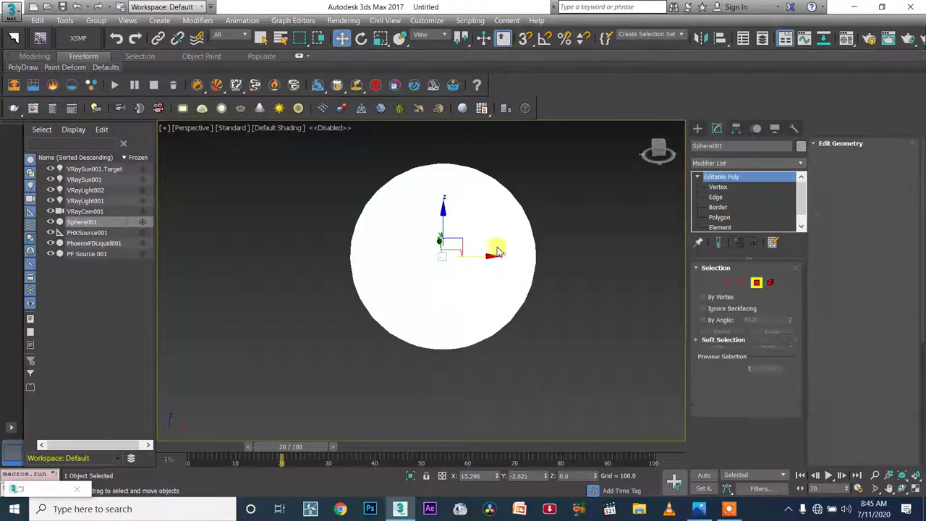
left_click(498, 277)
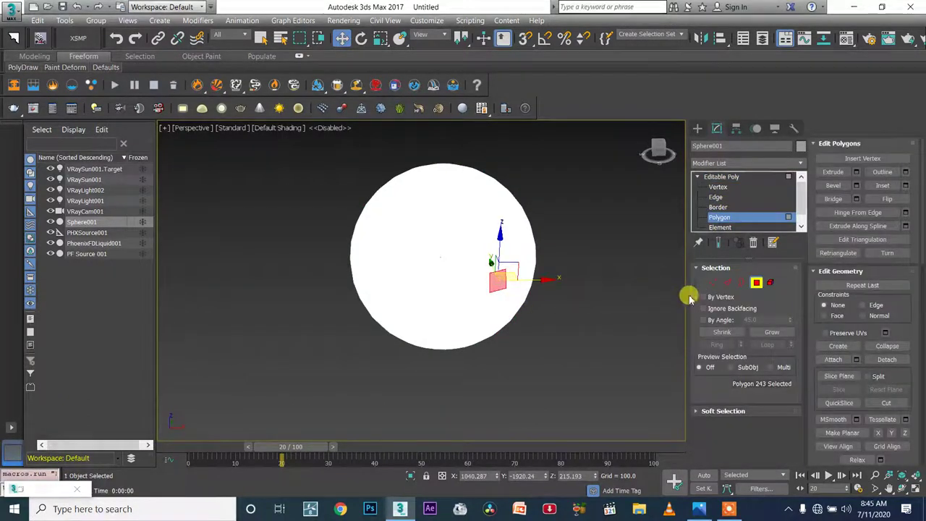
key("ctrl+a")
left_click(887, 200)
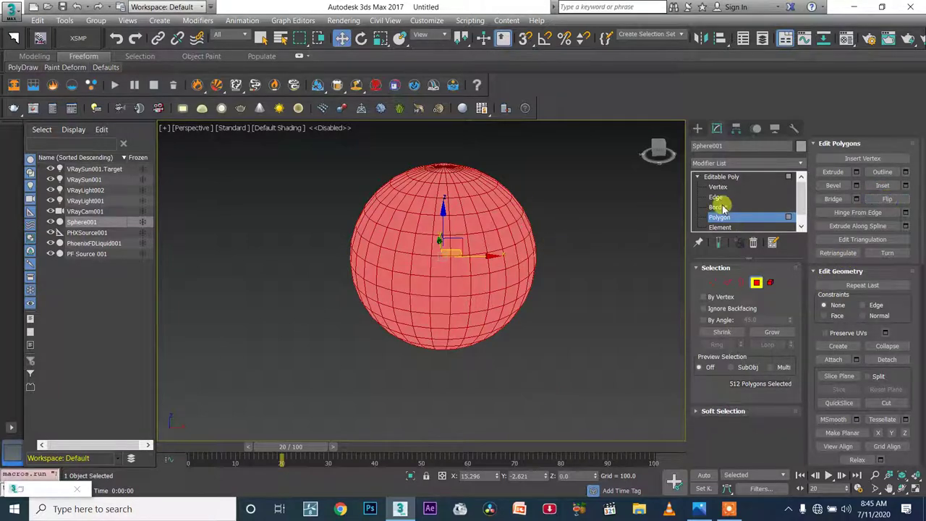
left_click(733, 178)
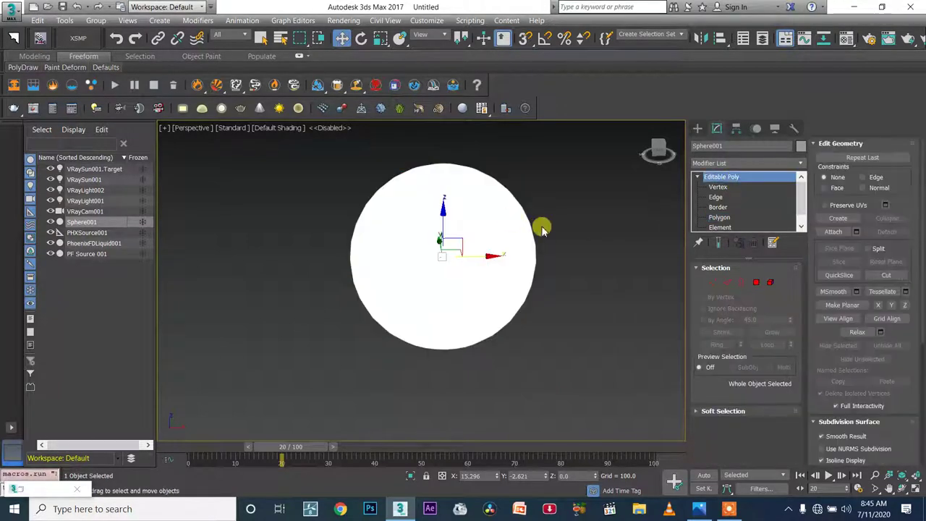
key("c")
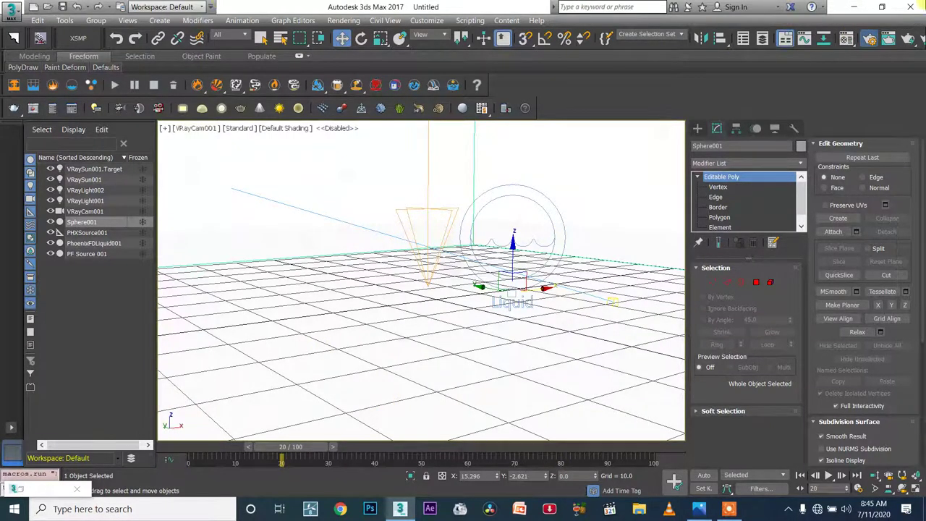
Test-render frame 20 through VRayCam001 with the flipped sphere, check the light cache preview and stop the render
key("F10")
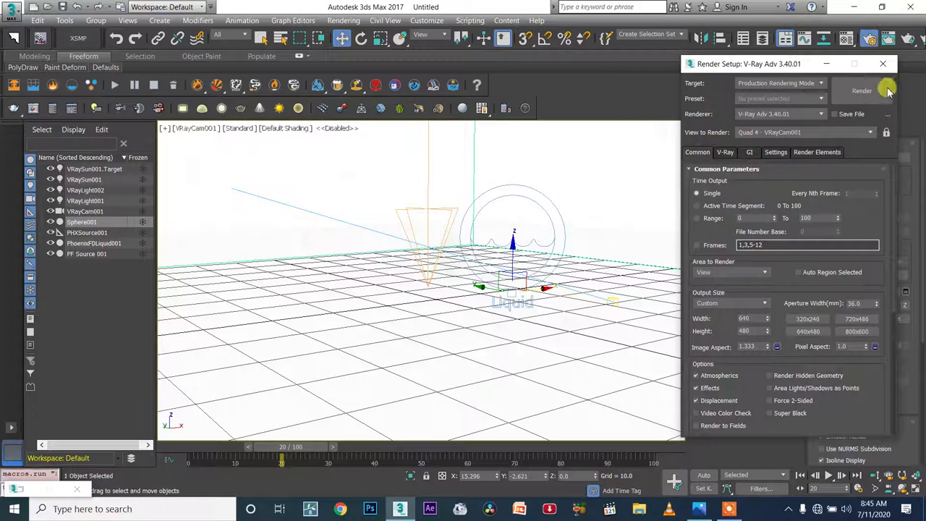
key("shift+q")
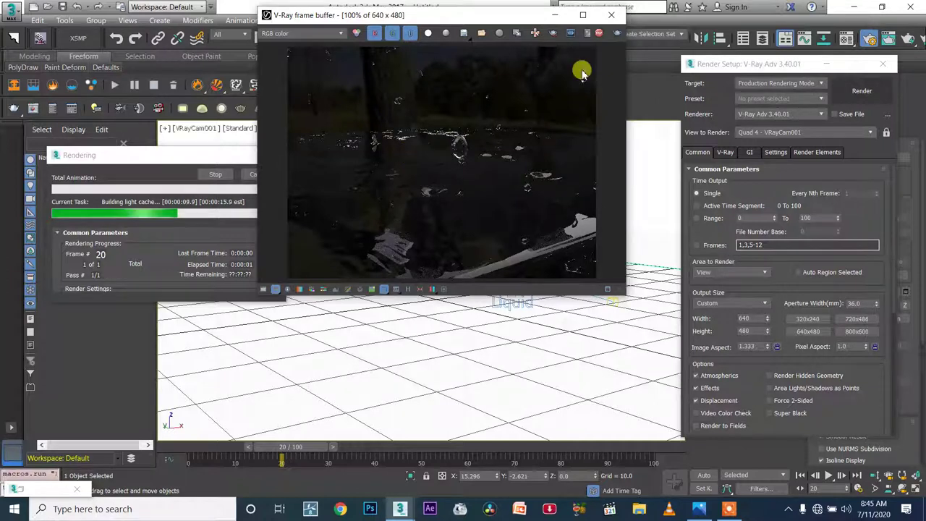
left_click(600, 32)
left_click(574, 355)
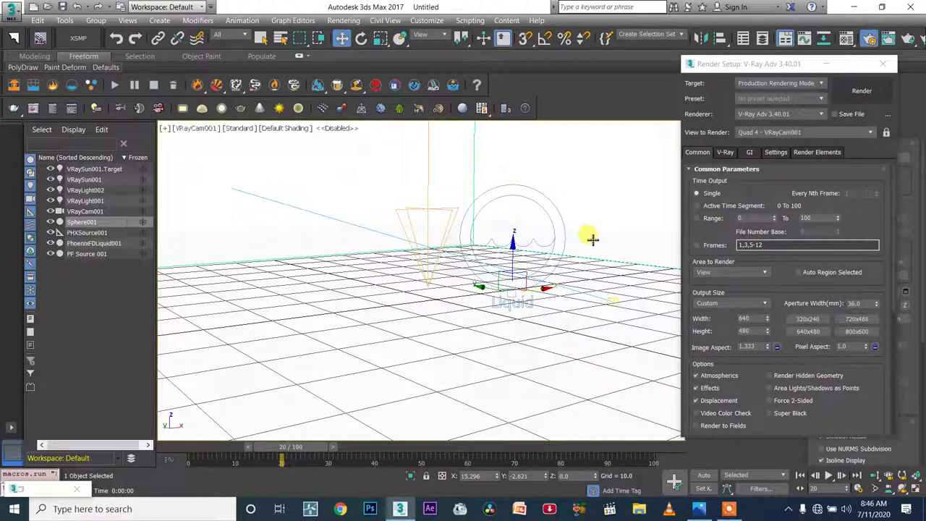
Rotate Sphere001 freehand in the VRayCam001 view to shift its background texture
left_click(558, 292)
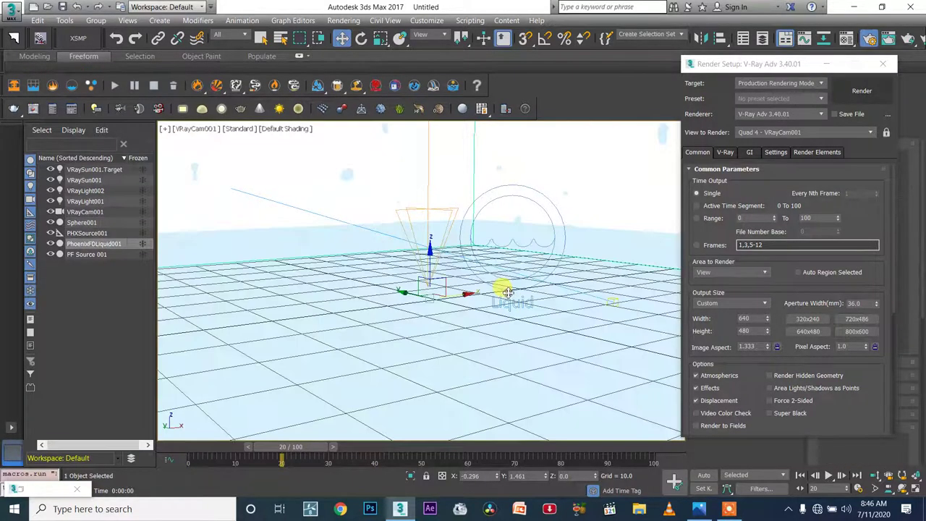
key("e")
mouse_move(427, 291)
left_mouse_down()
mouse_move(427, 306)
mouse_move(426, 281)
left_mouse_up()
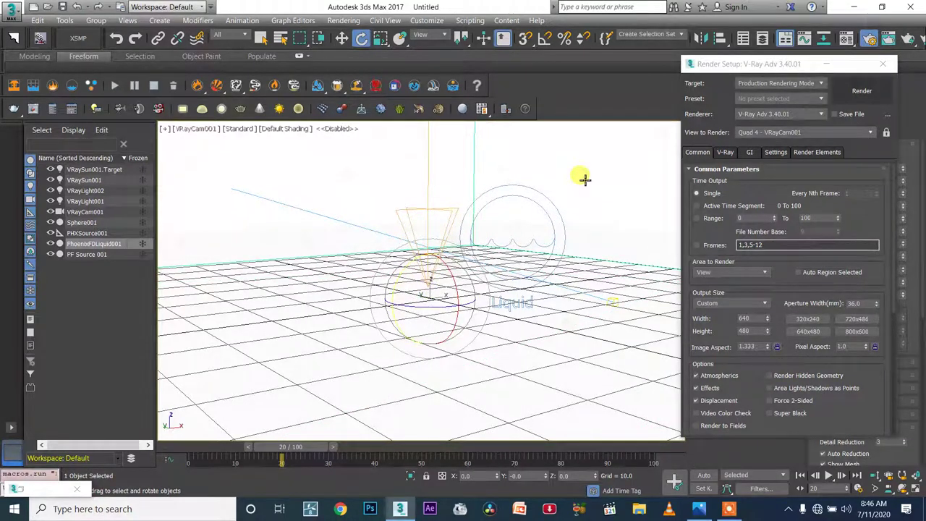
left_click(512, 281)
left_click_drag(521, 273, 524, 316)
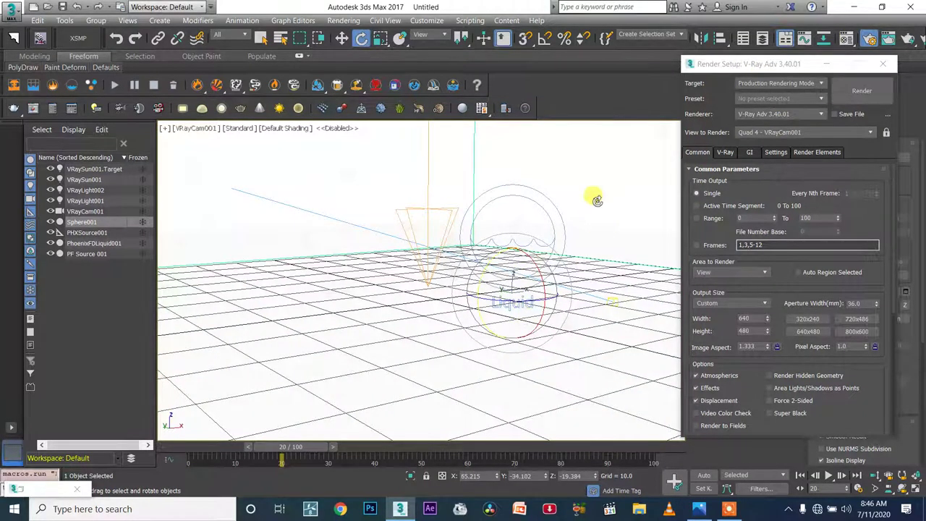
Test-render frame 20 with the rotated sphere, examine the preview at different zoom levels and close the frame buffer
left_click(862, 91)
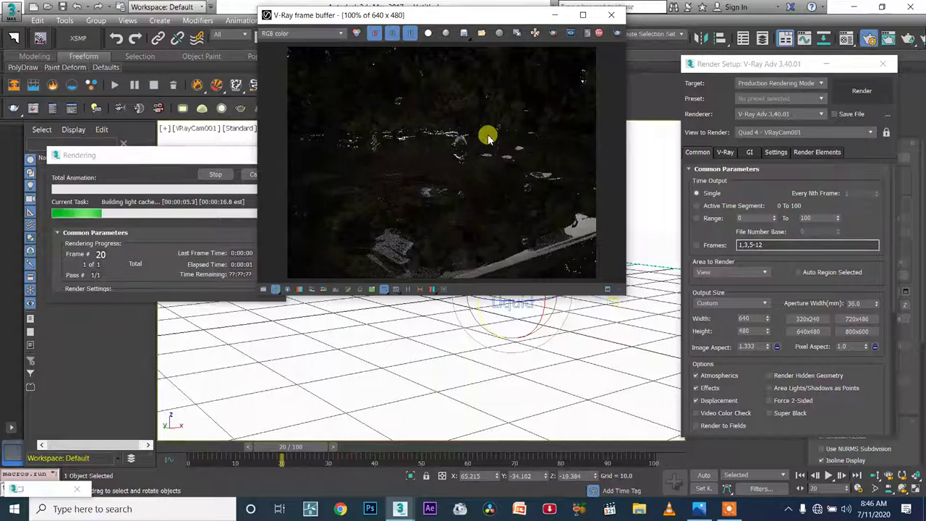
scroll(447, 152, "down", 2)
scroll(447, 152, "up", 2)
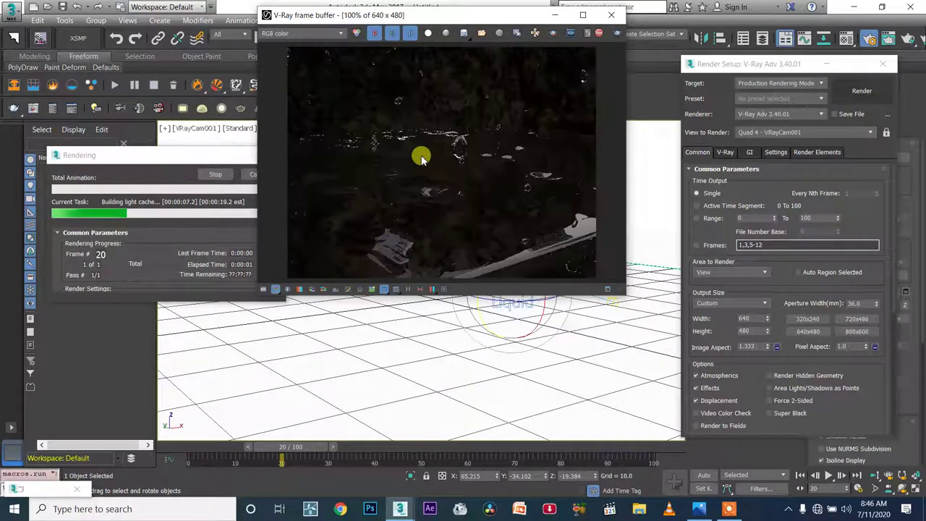
scroll(422, 158, "up", 1)
scroll(429, 151, "down", 2)
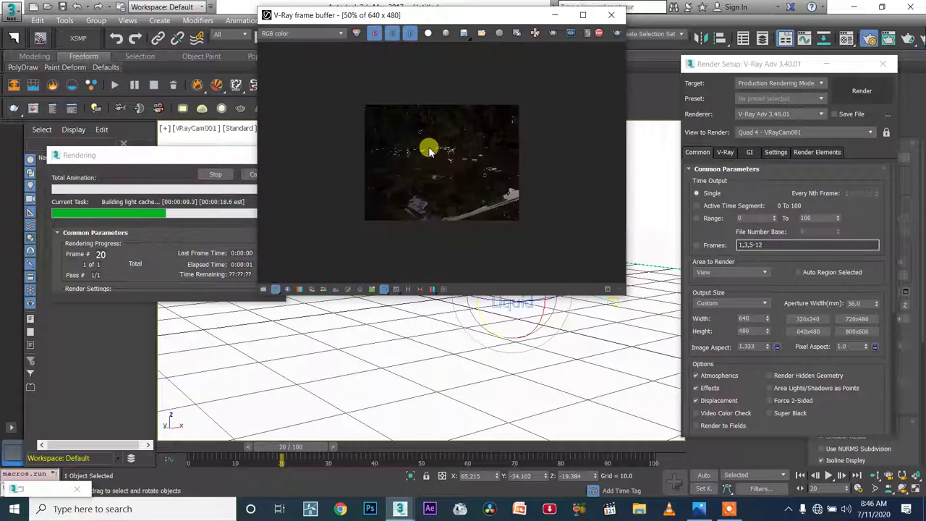
scroll(433, 145, "up", 1)
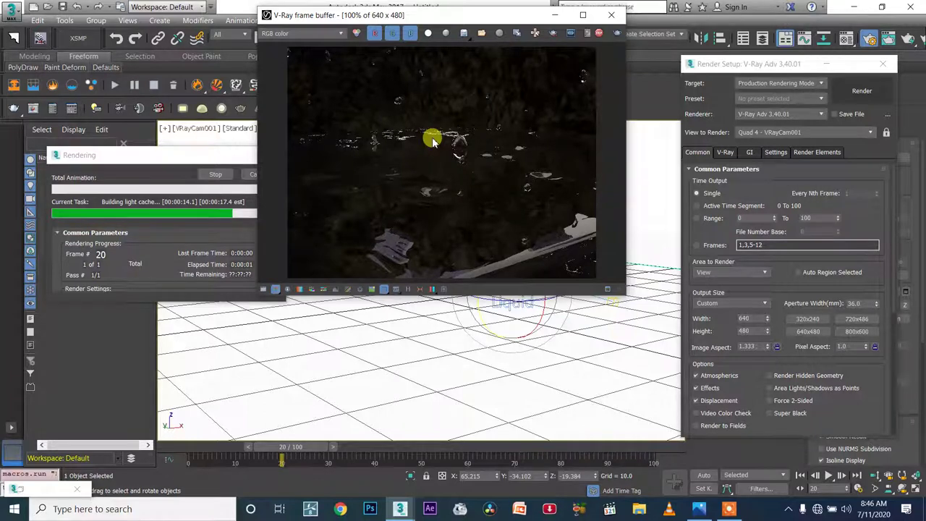
scroll(433, 142, "down", 1)
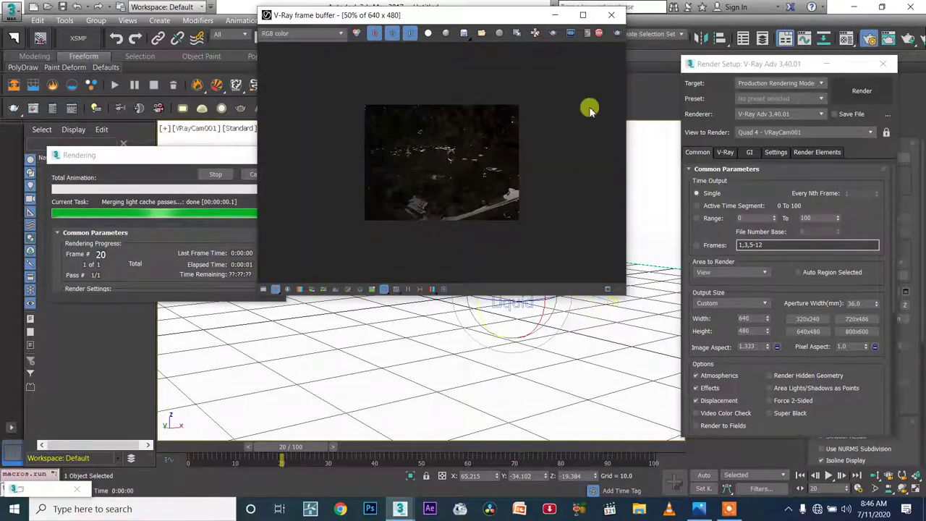
left_click(612, 15)
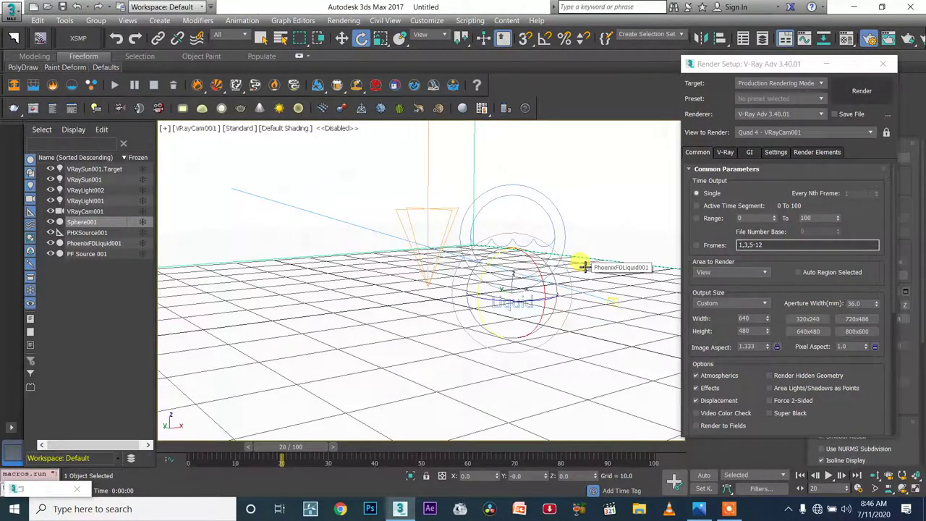
Orbit VRayCam001 to a new angle on the water and show safe frames in its view
left_click(583, 266)
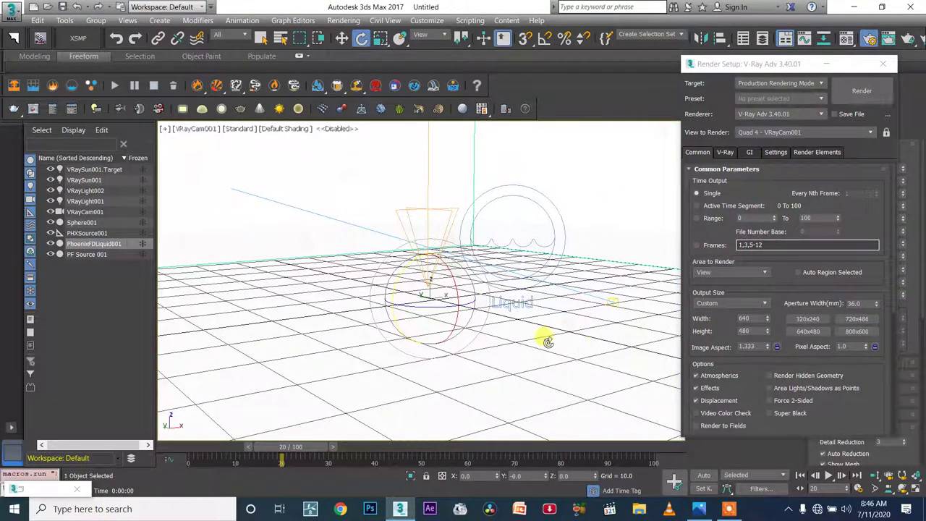
key("p")
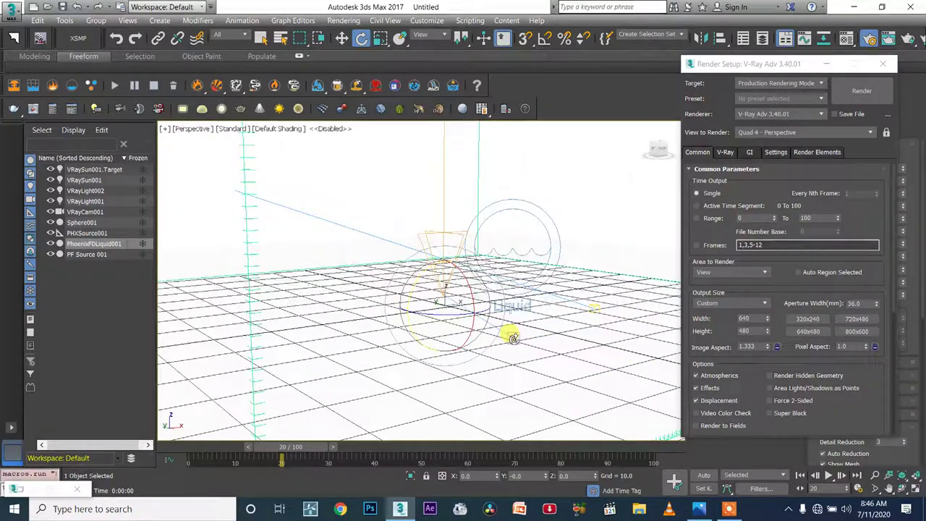
left_click_drag(511, 339, 536, 318)
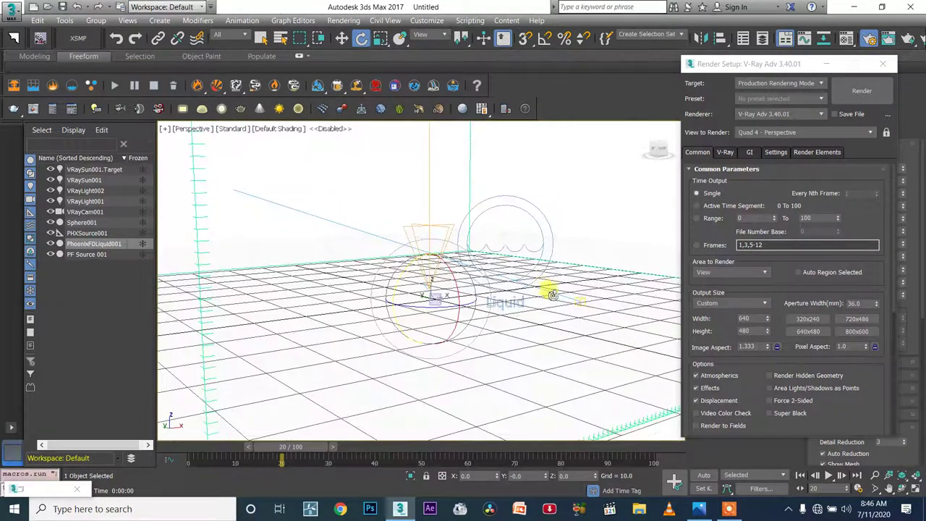
key("c")
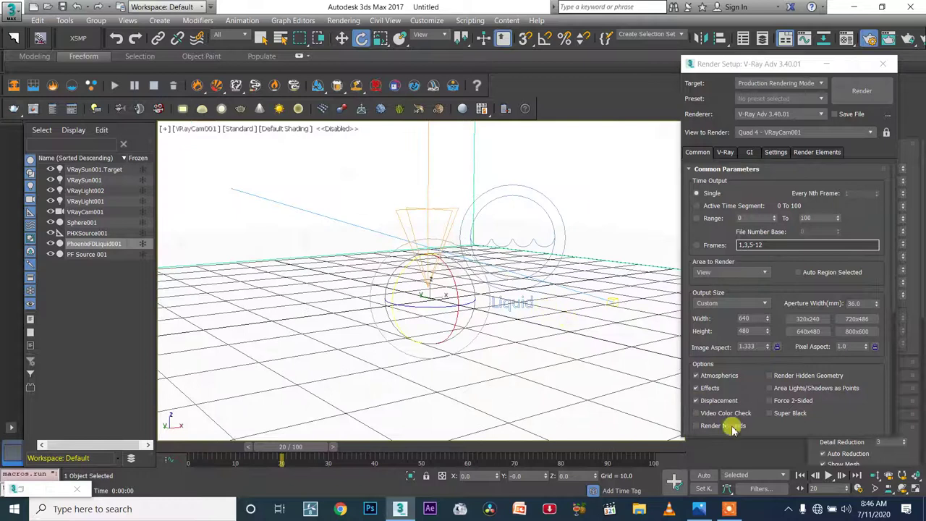
left_click(902, 488)
left_click_drag(483, 269, 497, 255)
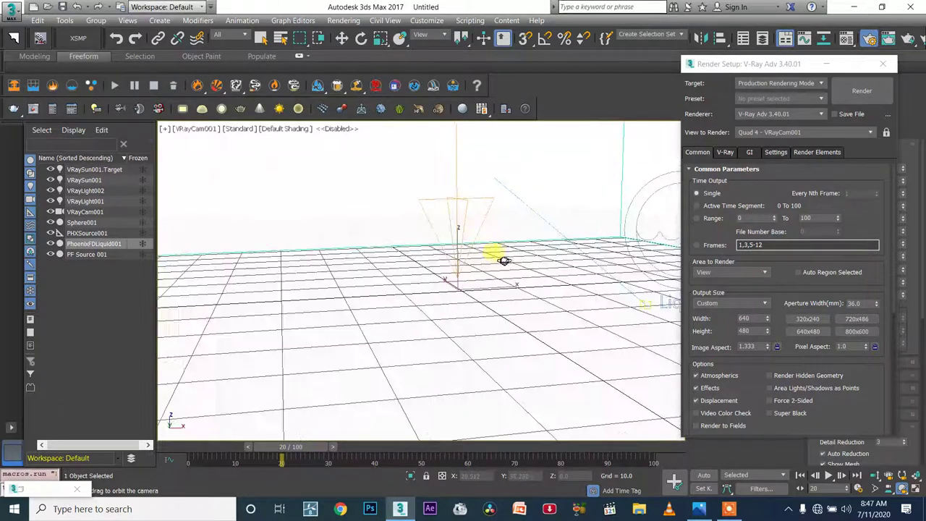
left_click(206, 128)
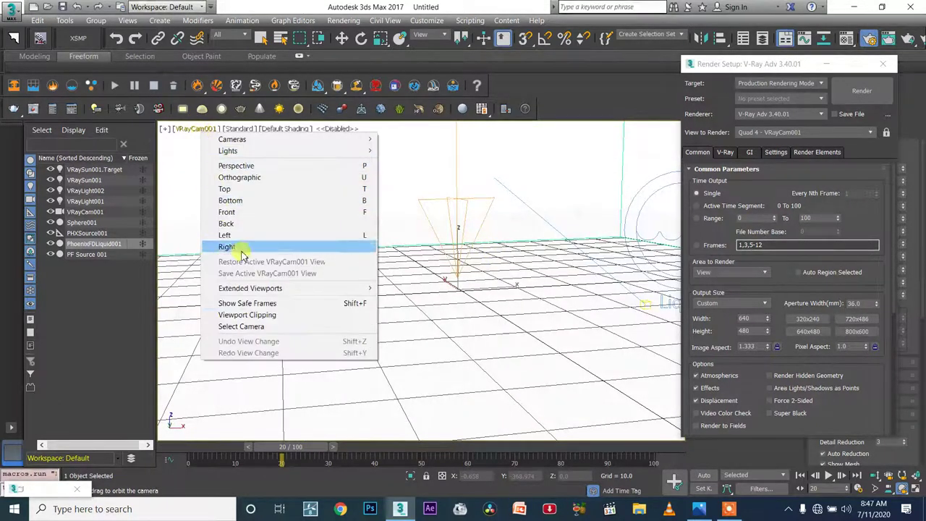
left_click(246, 303)
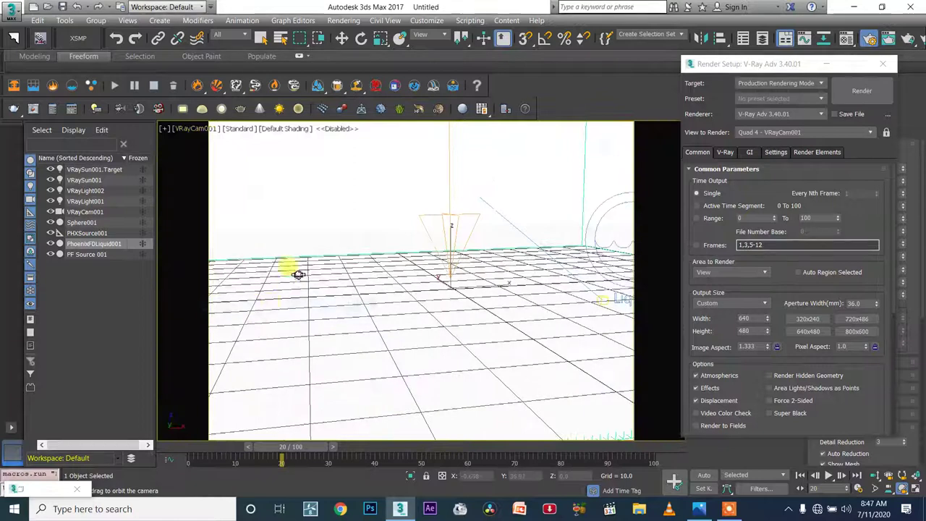
Try High Quality display in the VRayCam001 view to inspect the water surface and raindrops, and return to Standard
left_click(239, 129)
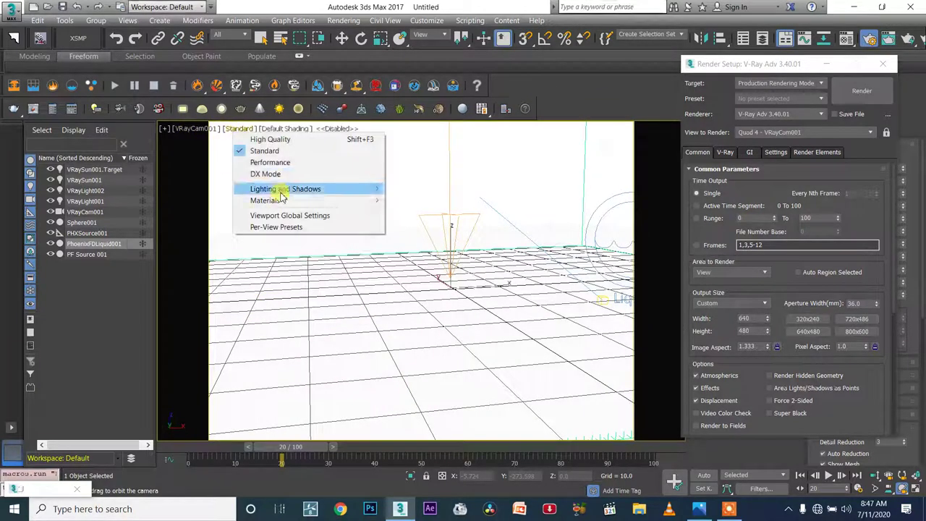
left_click(270, 139)
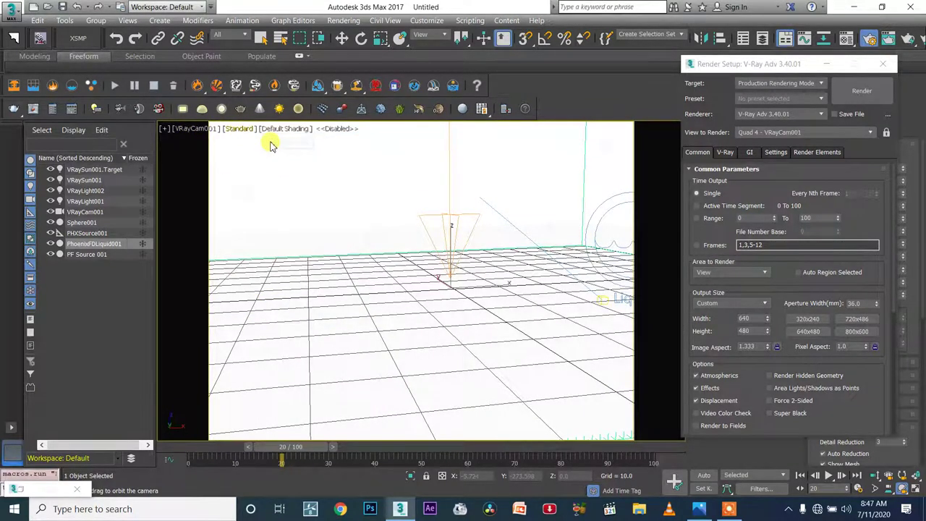
left_click_drag(271, 143, 411, 257)
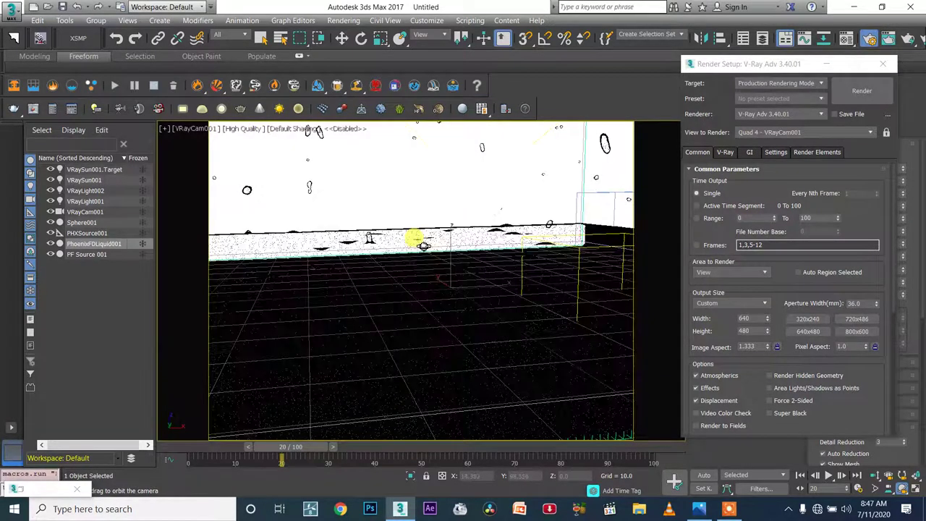
left_click_drag(424, 246, 448, 271)
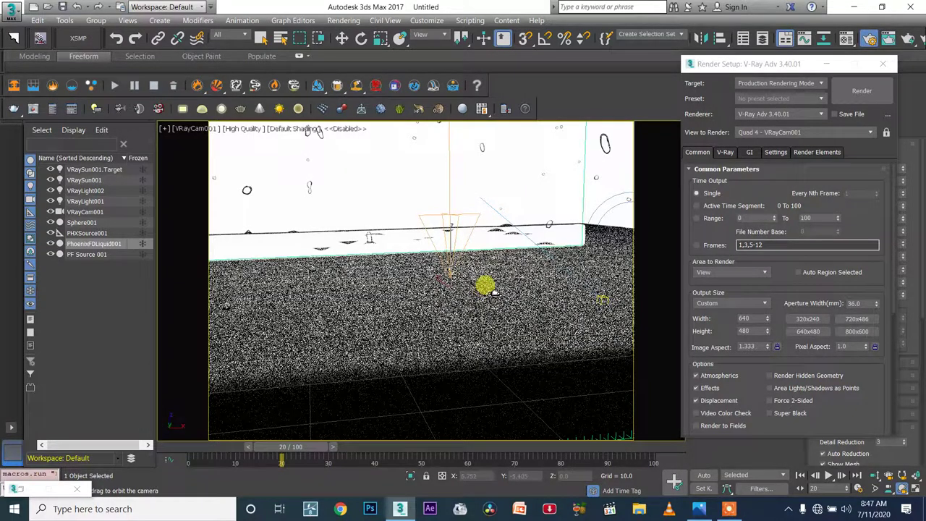
left_click(253, 131)
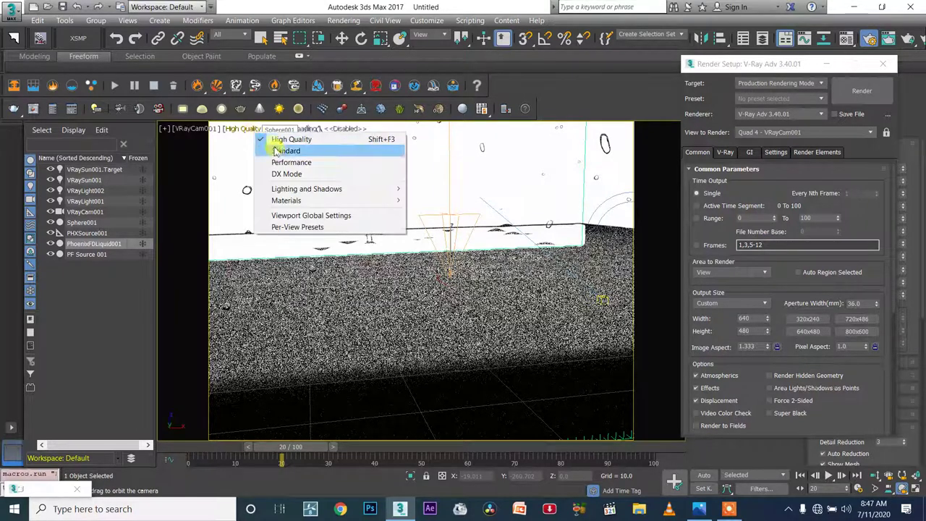
left_click(277, 152)
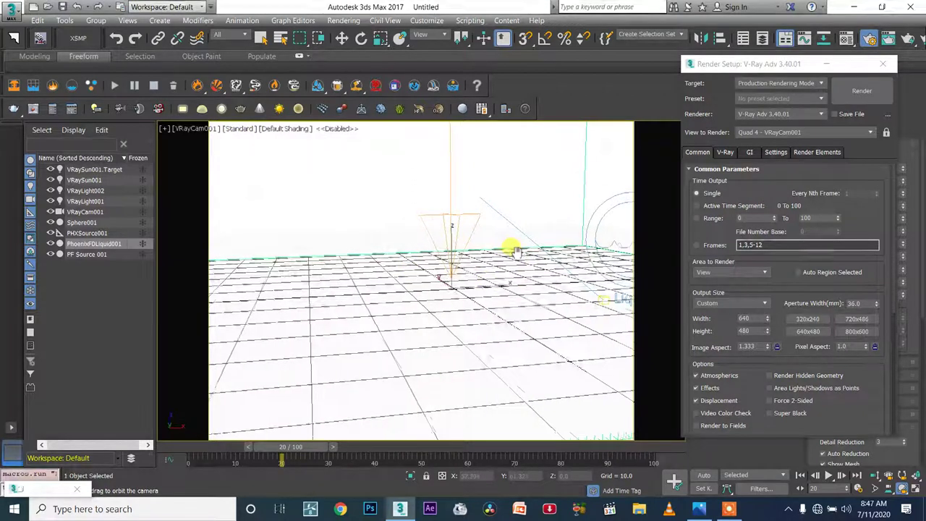
Orbit VRayCam001 to reframe the water surface and start a test render of frame 20
left_click_drag(507, 243, 521, 253)
left_click_drag(647, 403, 543, 288)
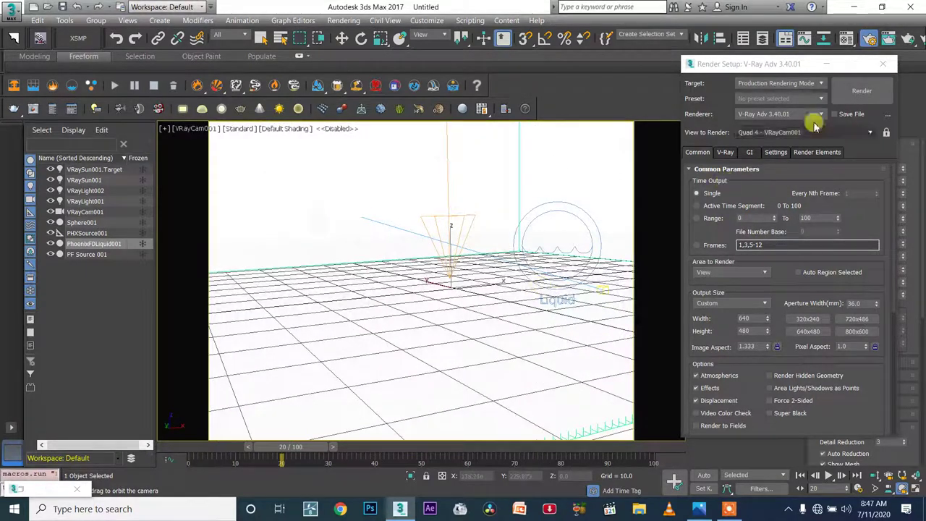
left_click(862, 90)
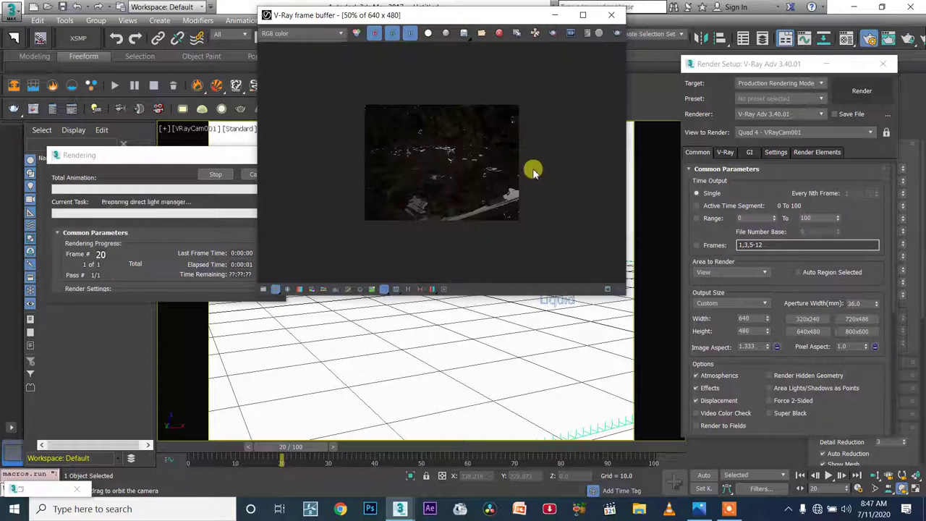
double_click(453, 164)
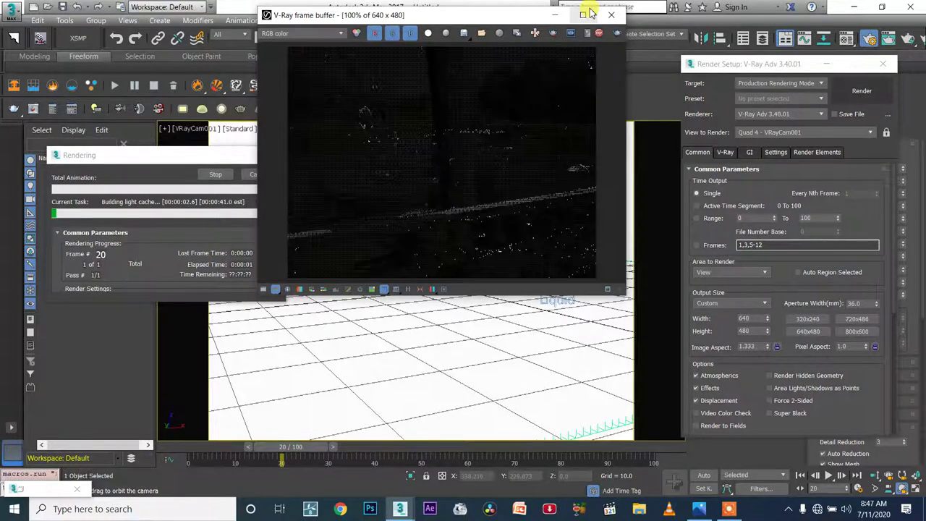
Examine the droplets, water surface and background reflections in the enlarged V-Ray frame buffer, and restore the window size
left_click(586, 14)
scroll(553, 267, "up", 1)
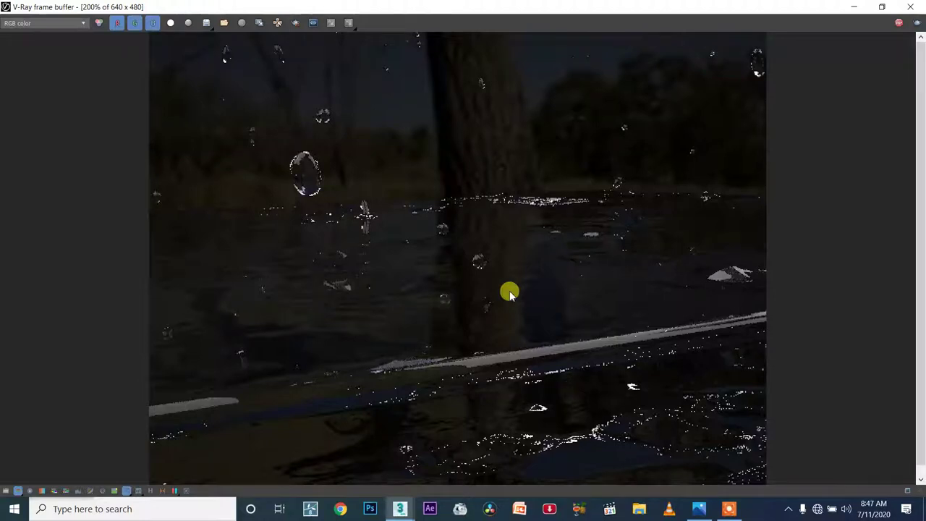
scroll(509, 293, "down", 1)
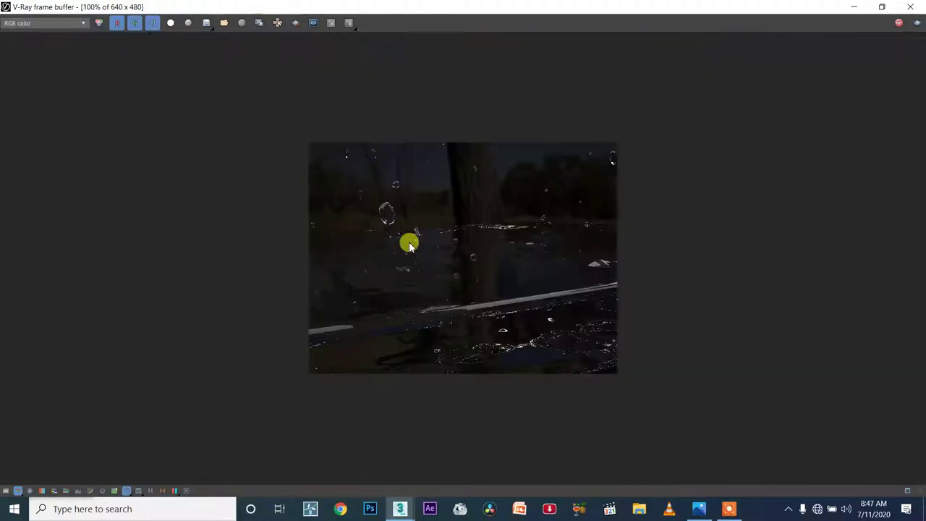
scroll(409, 245, "up", 1)
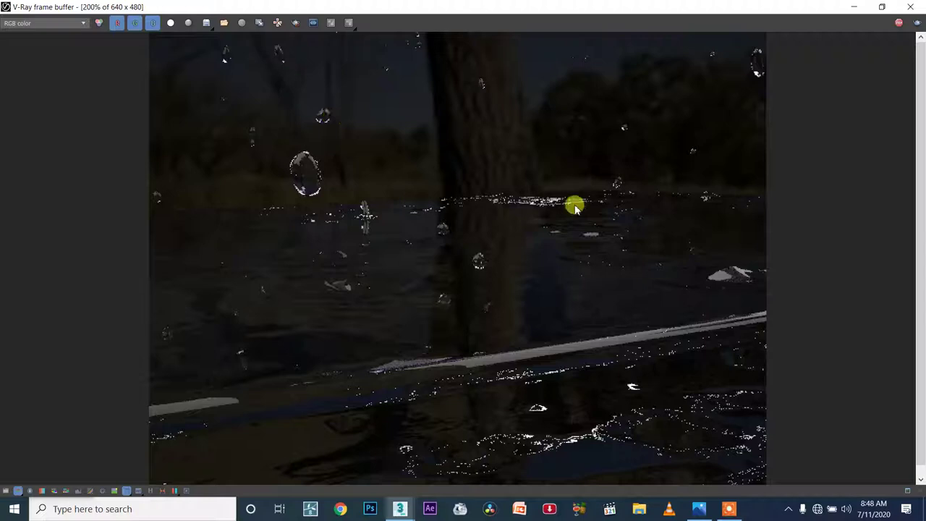
scroll(347, 278, "up", 2)
scroll(589, 285, "down", 2)
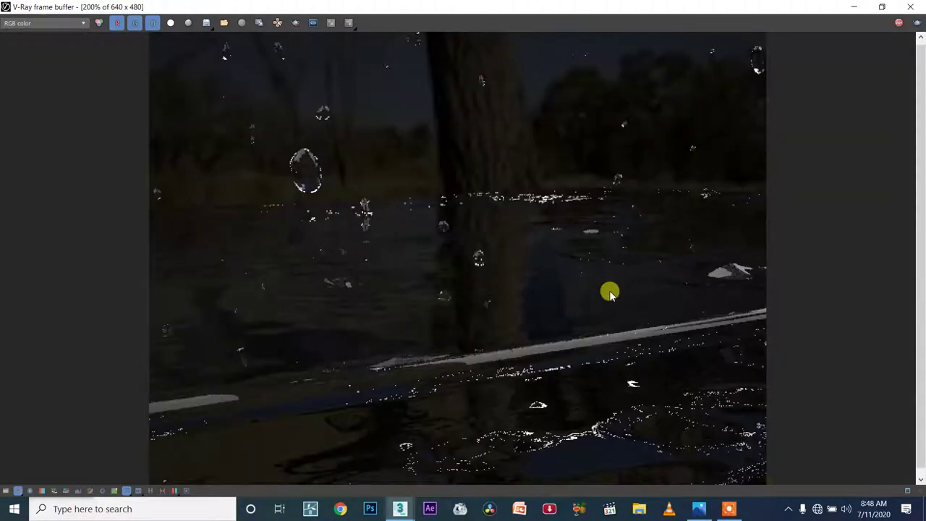
scroll(610, 293, "down", 1)
scroll(583, 258, "up", 1)
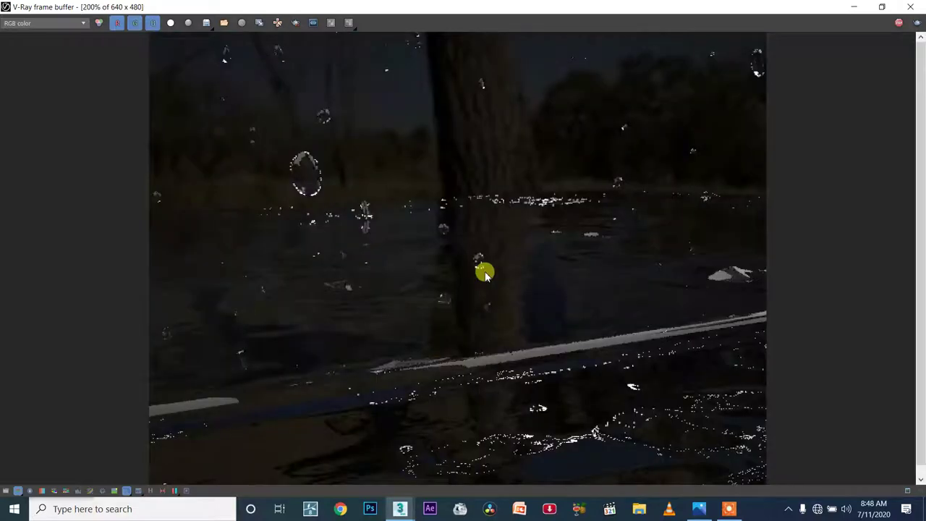
left_click(883, 8)
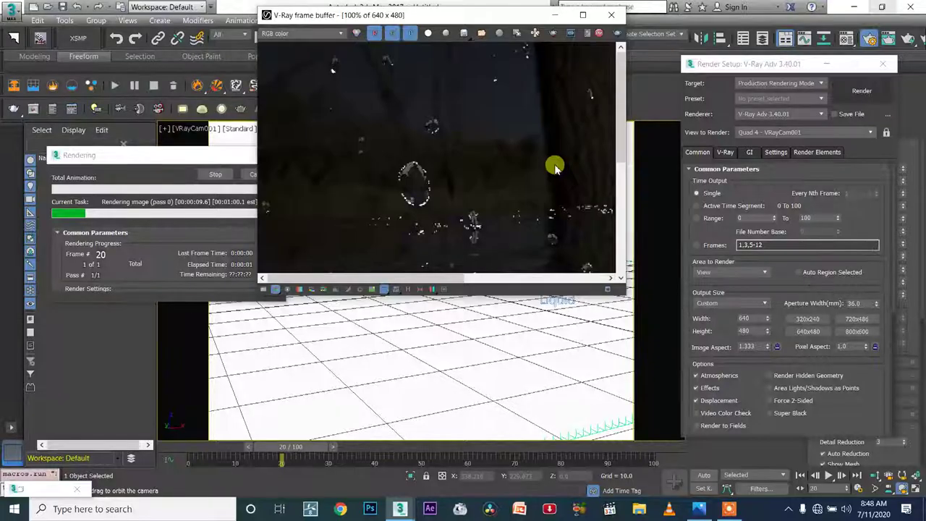
scroll(555, 167, "down", 1)
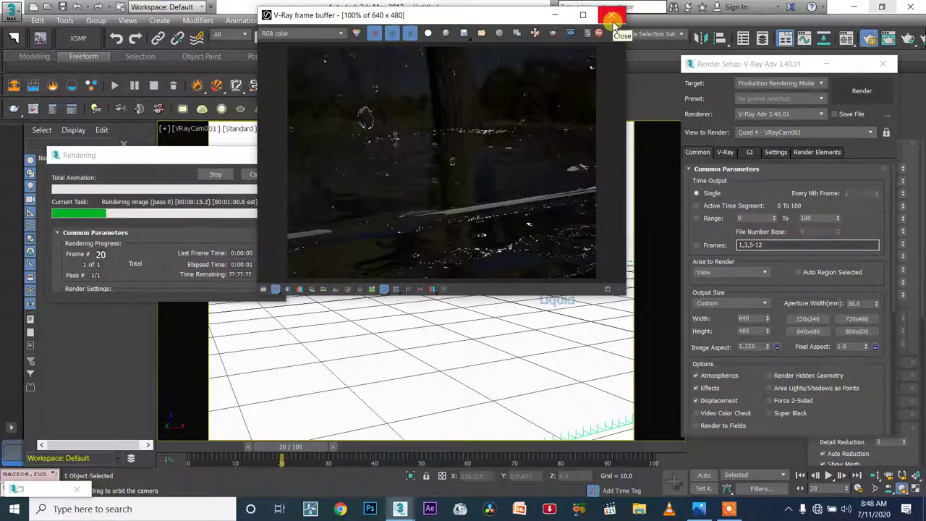
Inspect the frame 20 test render of the droplets and water surface in the enlarged V-Ray frame buffer, and close it
left_click_drag(150, 157, 131, 139)
scroll(402, 170, "down", 3)
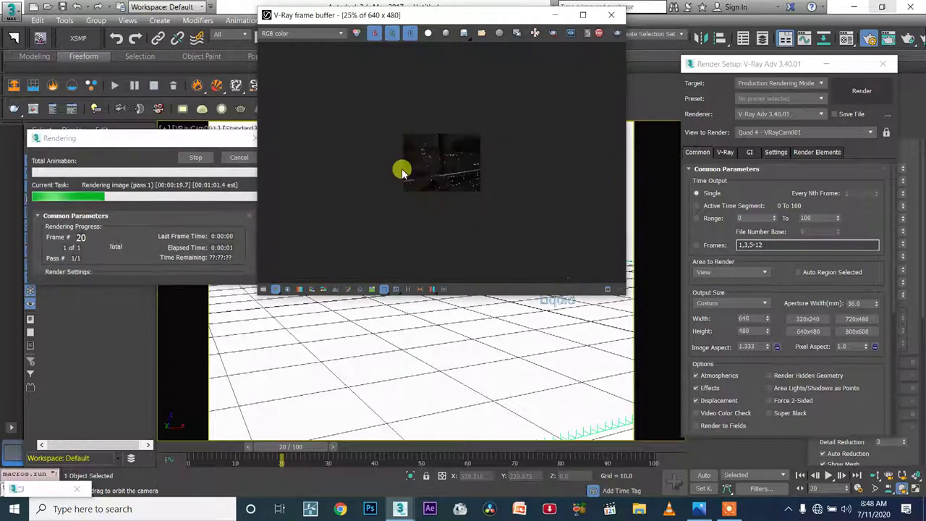
scroll(512, 215, "up", 3)
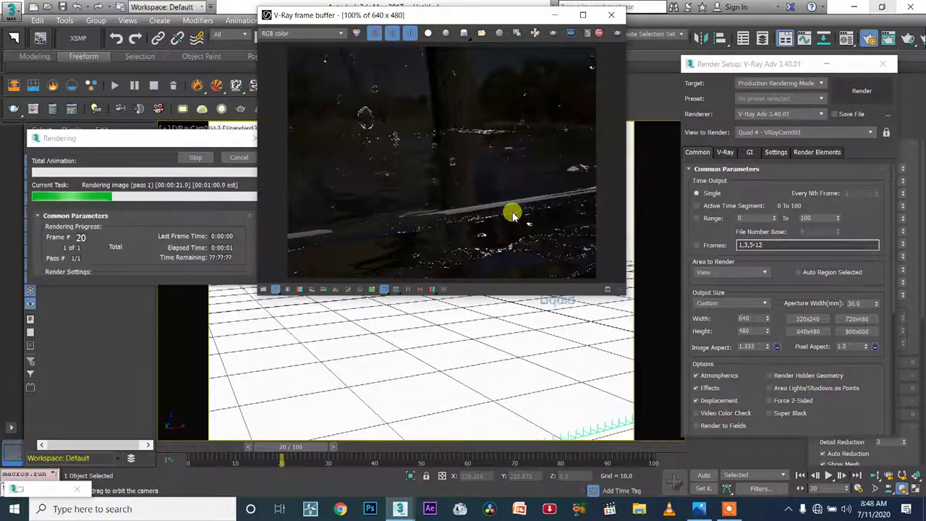
key("super+Up")
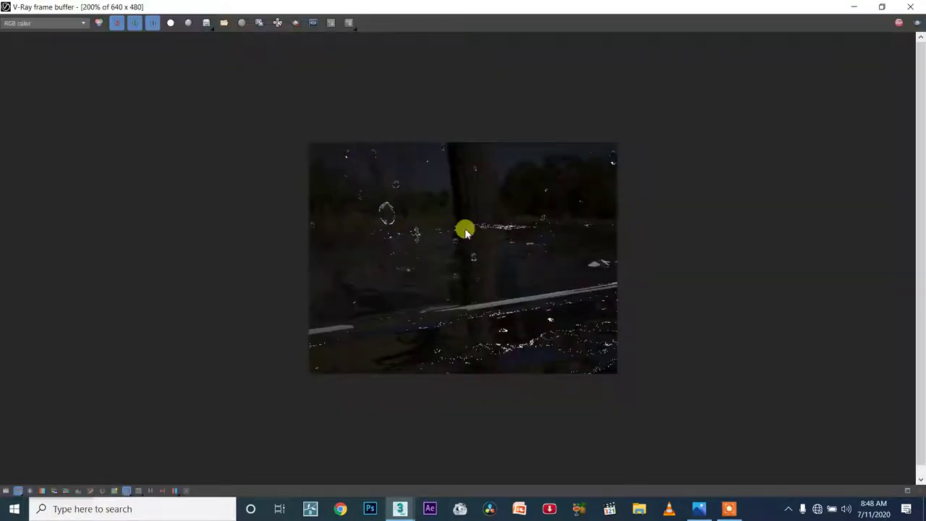
scroll(465, 228, "up", 2)
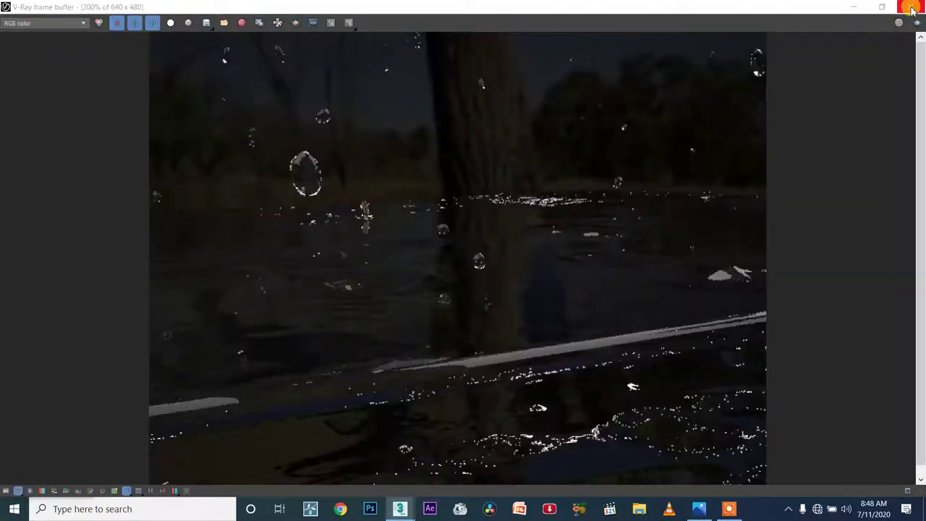
left_click(913, 8)
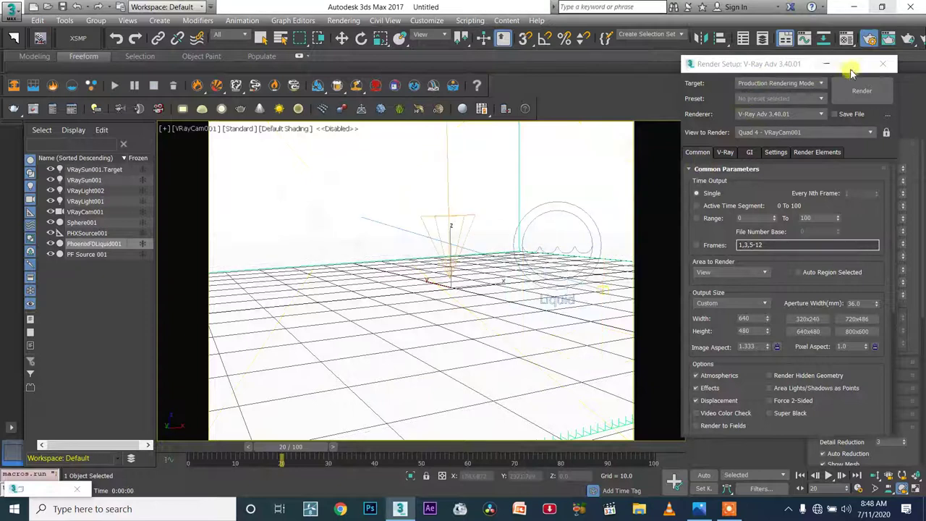
Open the Material Editor and select the 01 - Default light material that carries the background image
left_click(850, 41)
left_click(849, 41)
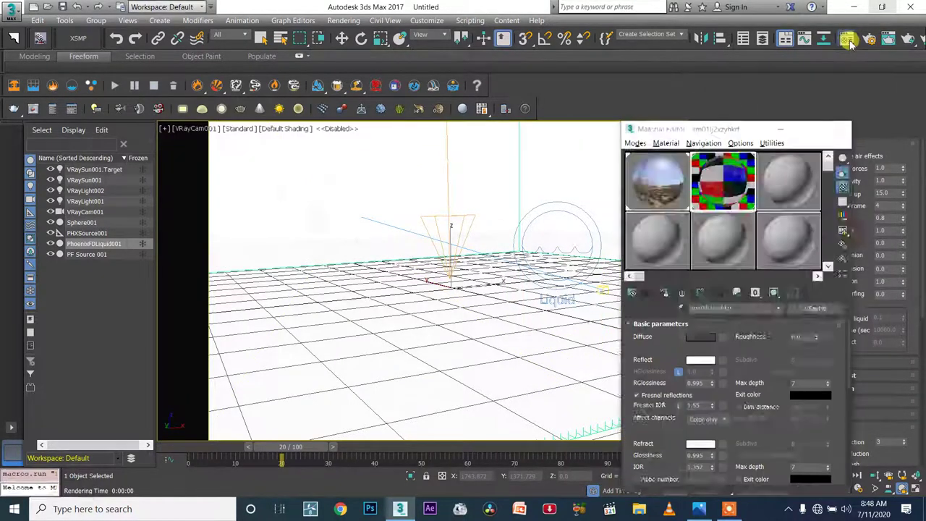
left_click(675, 191)
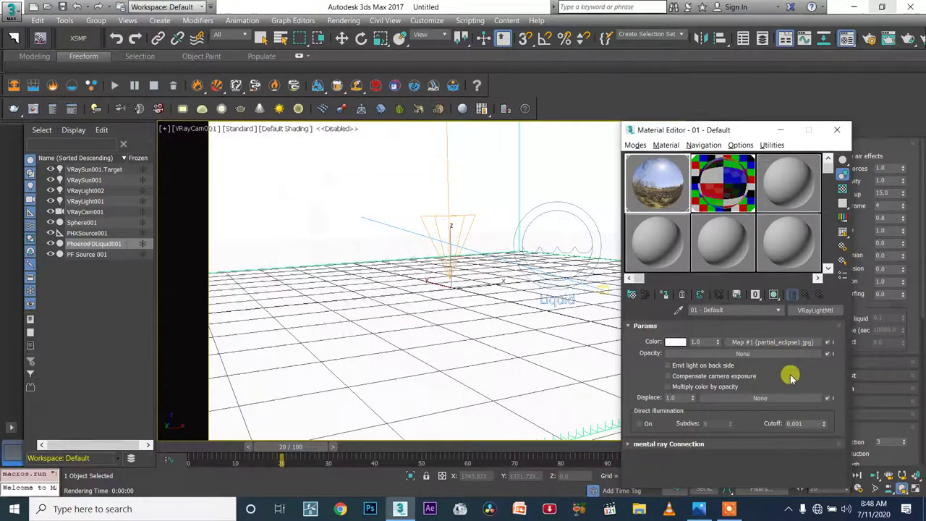
Review the coordinates and bitmap parameters of the partial_eclipse1.jpg map in the light material, and return to the material's parameters
left_click(755, 344)
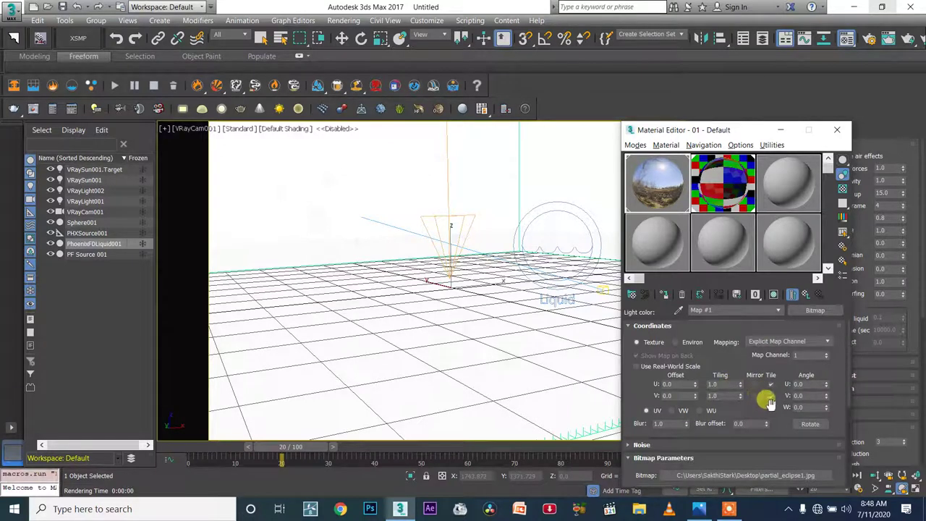
scroll(769, 369, "down", 4)
scroll(782, 324, "up", 4)
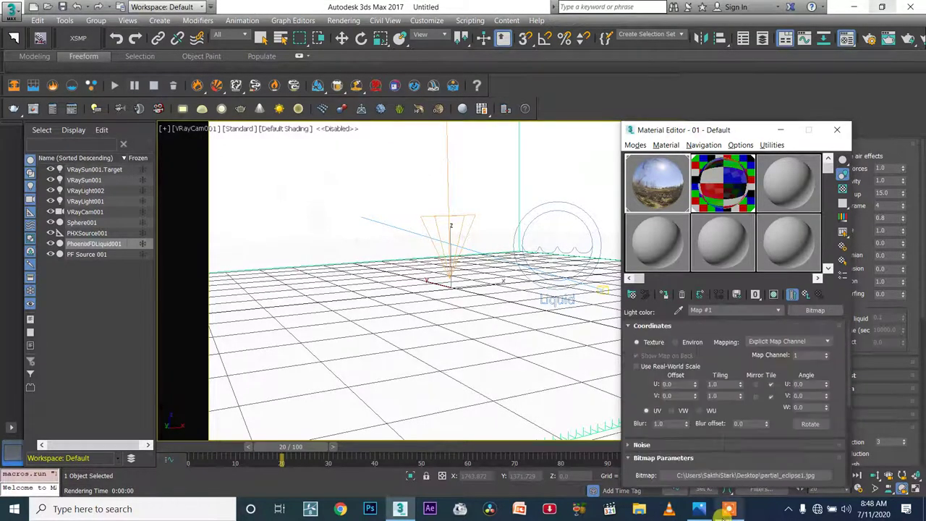
left_click(807, 296)
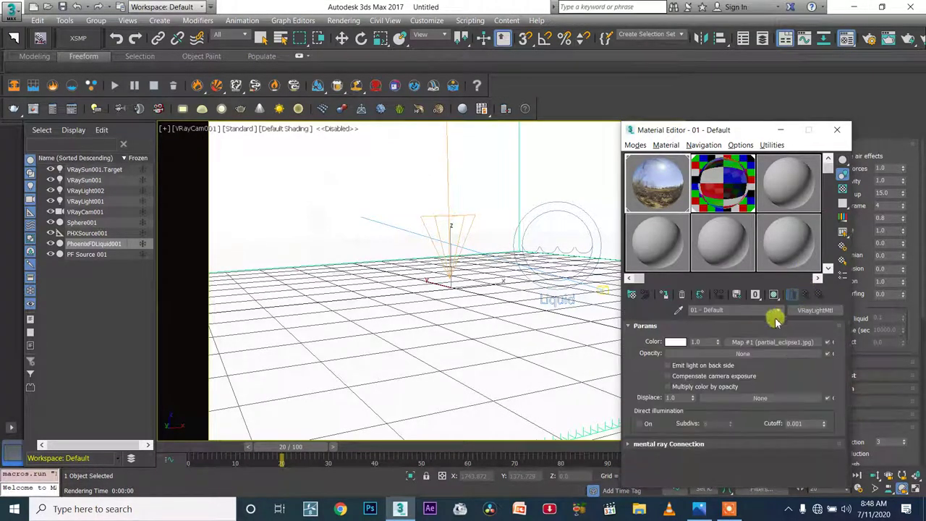
Try a color multiplier of 4.9 on the 01 - Default light material and check it with a test render of frame 20
left_click_drag(717, 342, 720, 297)
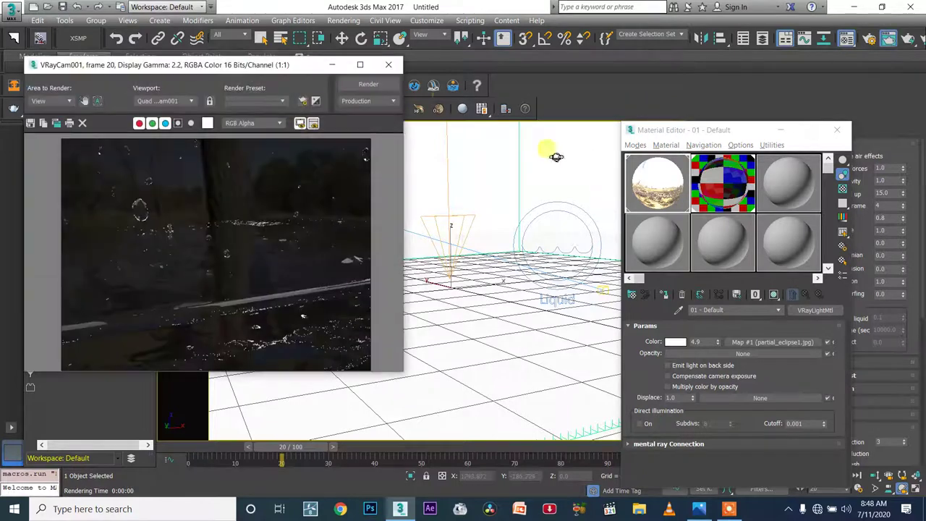
left_click(414, 86)
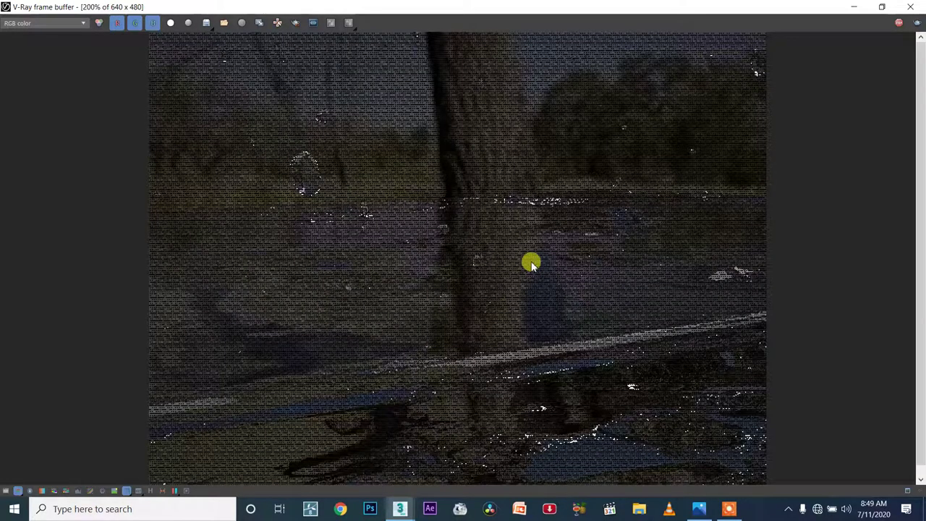
left_click(911, 8)
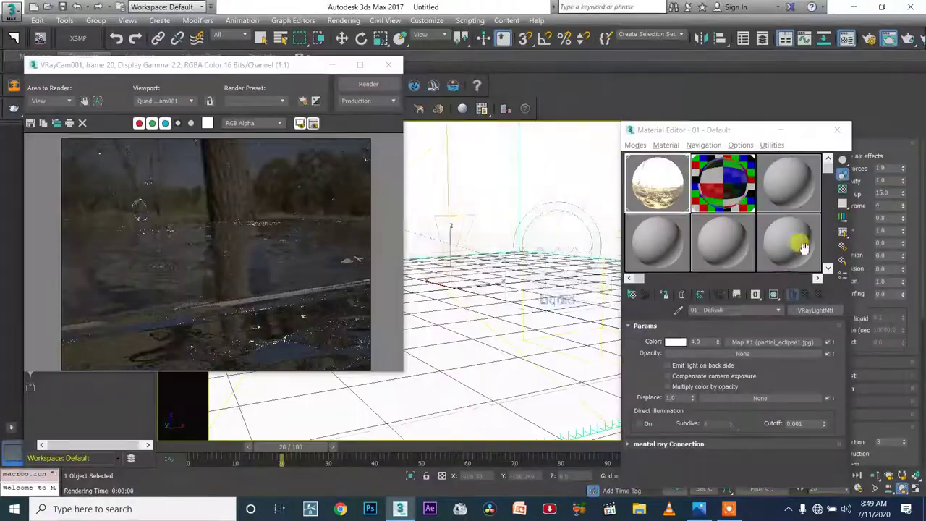
Set the color multiplier of the 01 - Default light material to 10 and test-render frame 20 from VRayCam001
double_click(696, 342)
type("10")
left_click(414, 86)
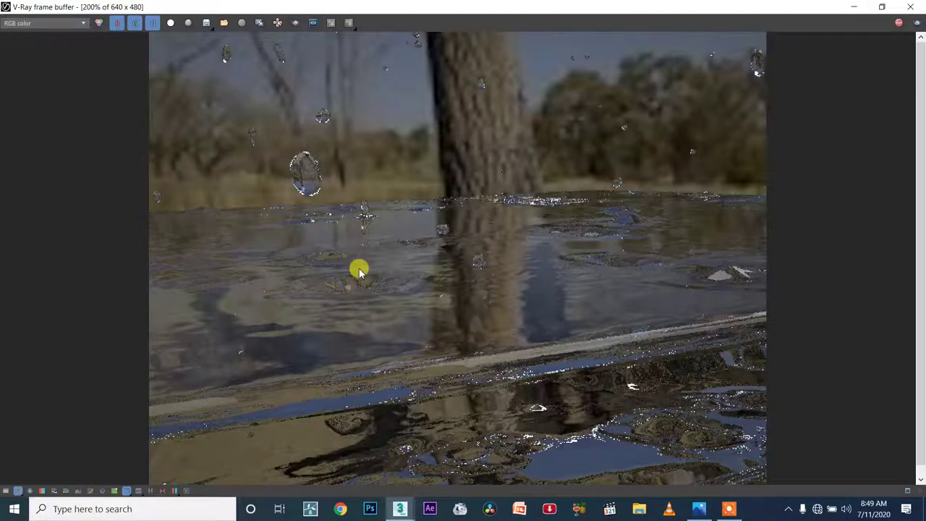
Examine the droplets, ripples and tree reflection in the brightened render at several magnifications, and close both render windows
scroll(360, 270, "up", 1)
scroll(449, 185, "down", 2)
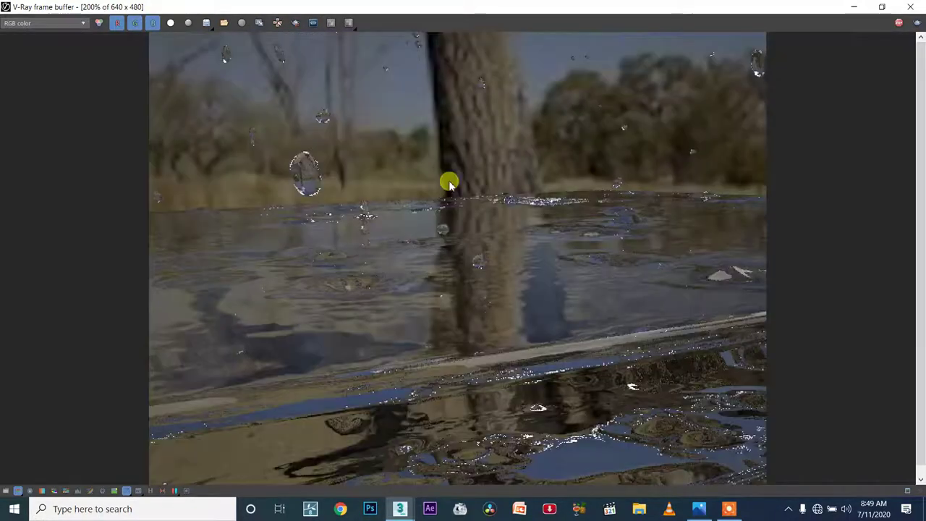
scroll(463, 202, "up", 2)
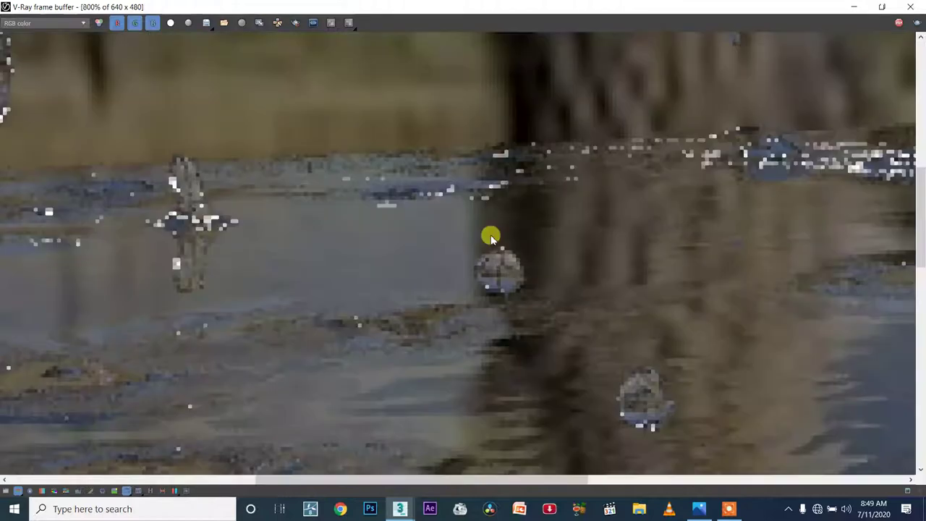
scroll(490, 237, "down", 1)
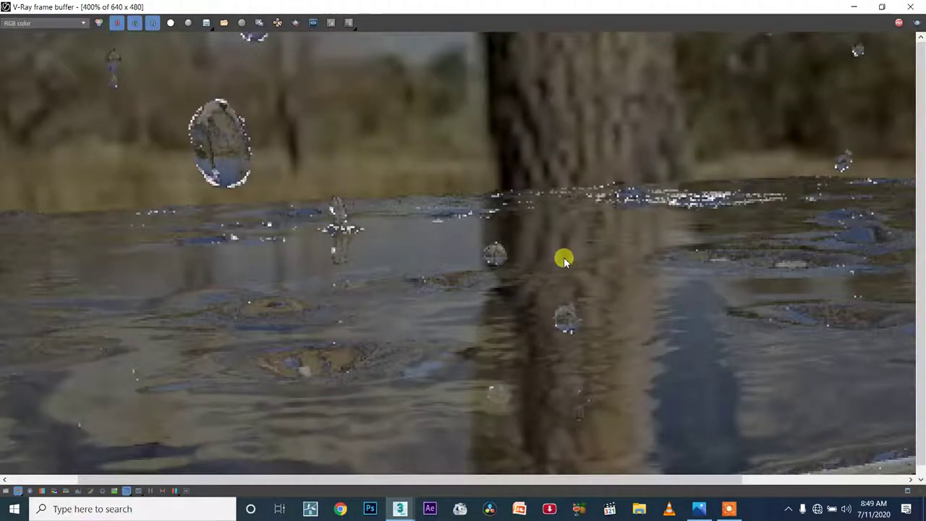
scroll(564, 257, "down", 1)
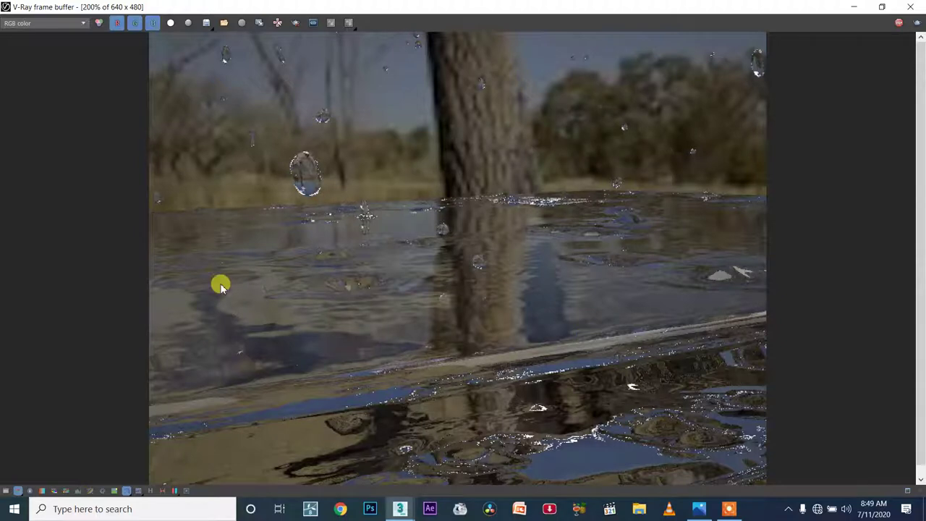
scroll(349, 304, "down", 1)
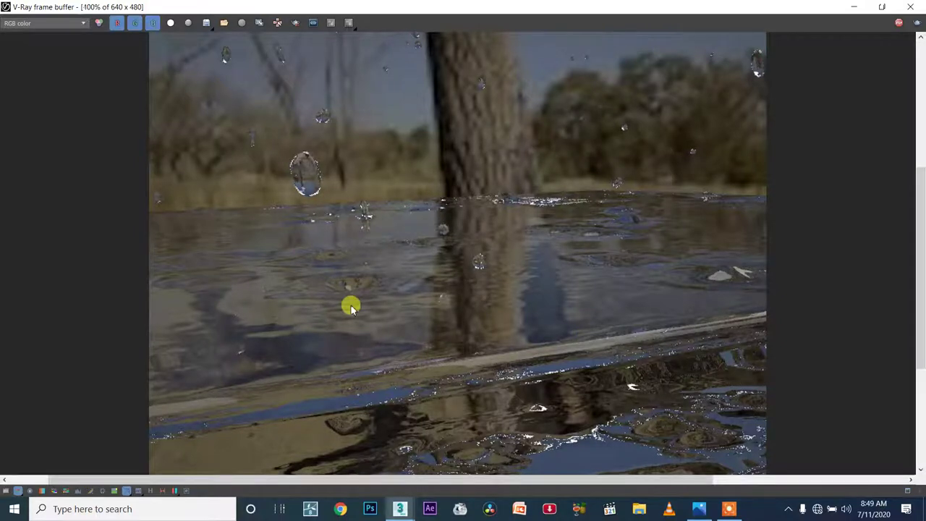
scroll(541, 358, "up", 2)
scroll(550, 361, "down", 1)
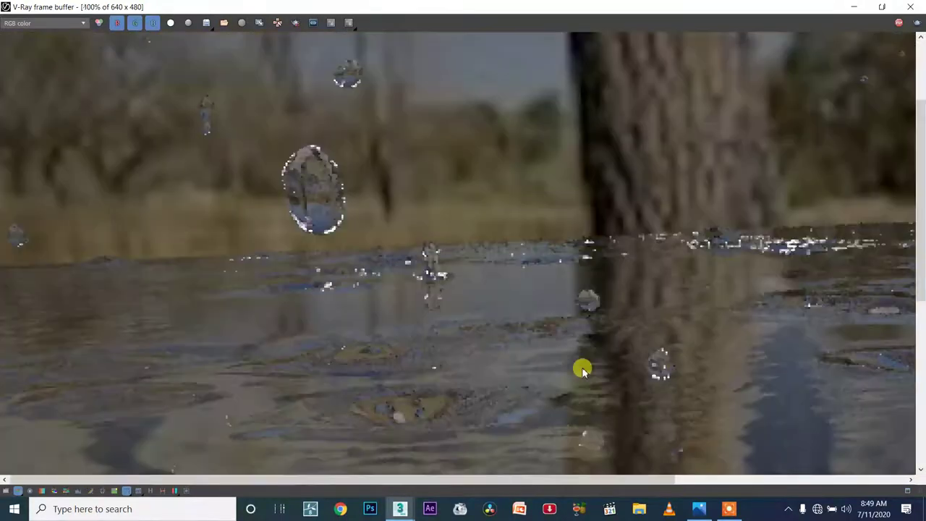
scroll(583, 370, "down", 2)
scroll(521, 336, "up", 2)
scroll(506, 318, "down", 1)
scroll(249, 161, "up", 1)
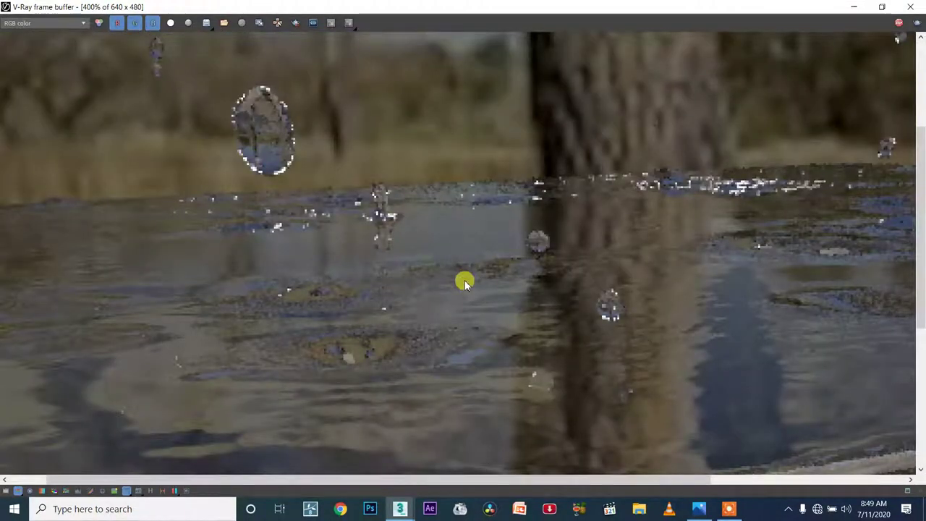
scroll(585, 292, "down", 2)
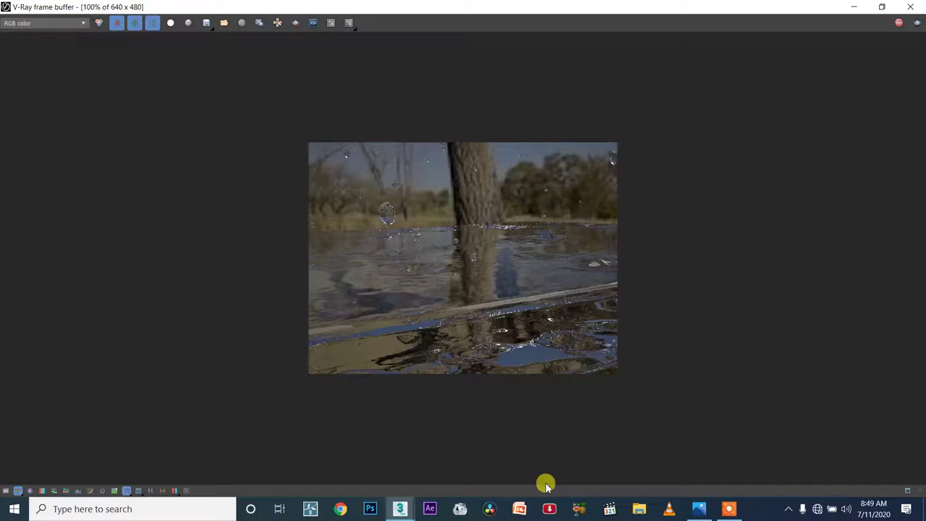
scroll(349, 345, "up", 1)
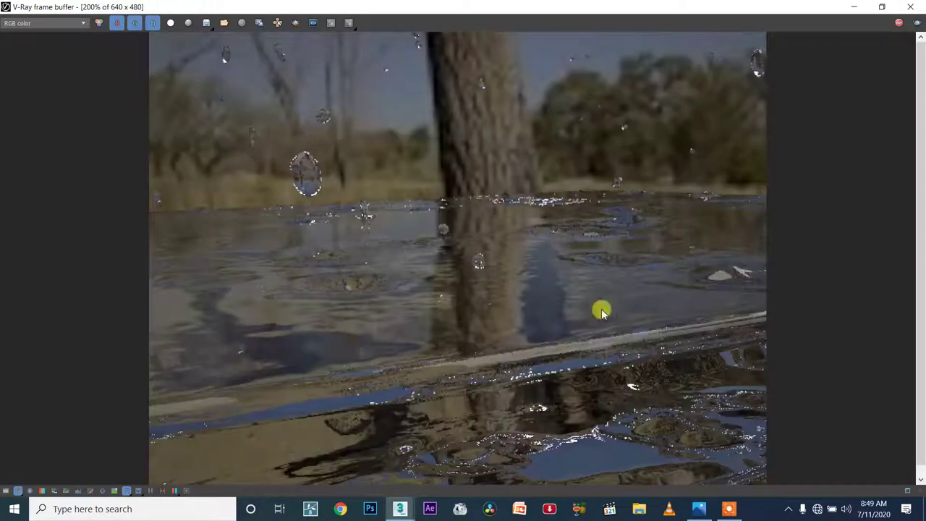
scroll(358, 242, "up", 1)
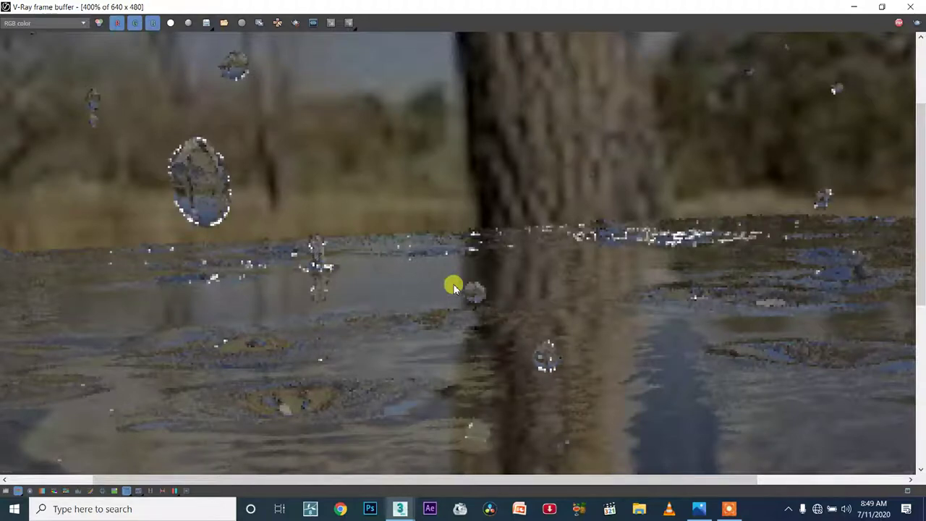
scroll(757, 249, "down", 1)
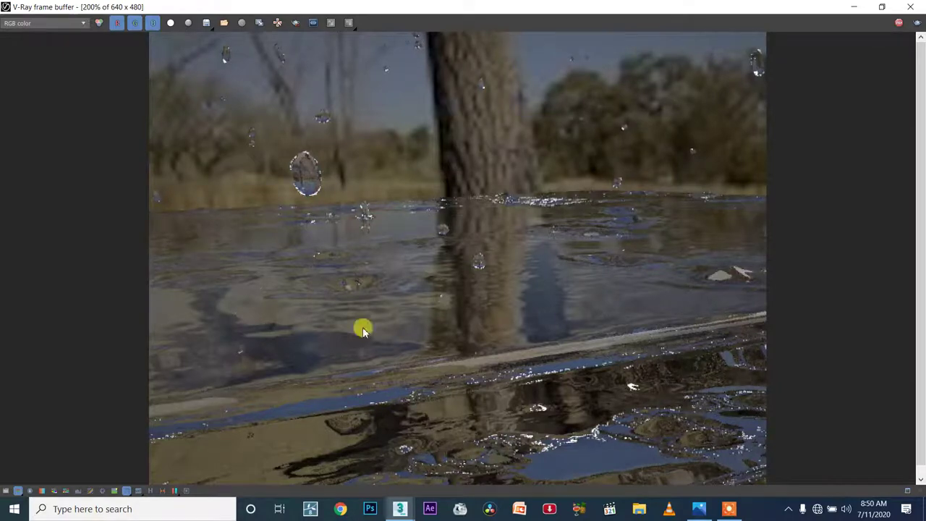
scroll(477, 210, "down", 3)
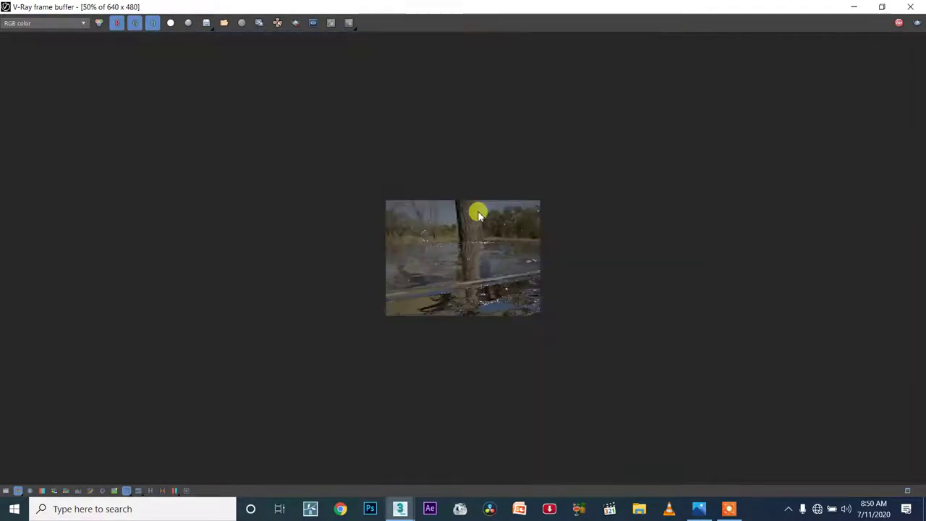
scroll(551, 153, "up", 3)
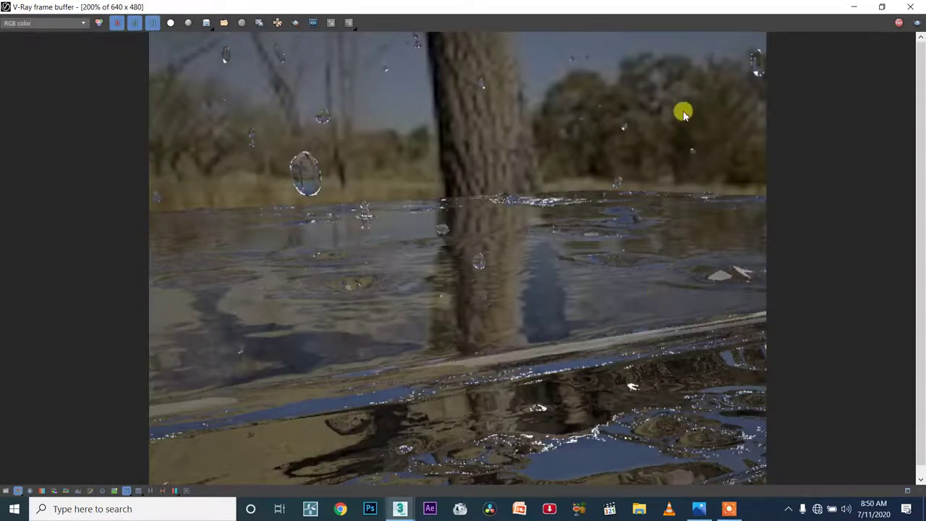
left_click(910, 9)
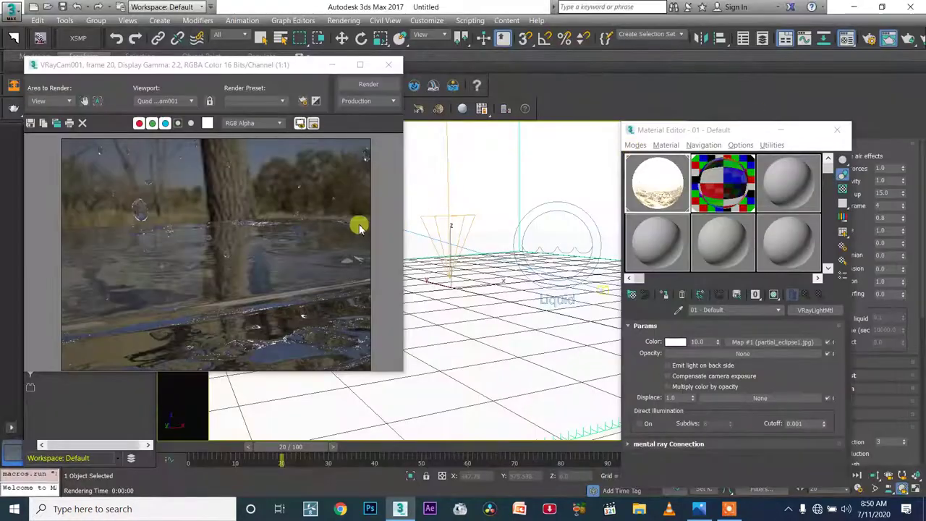
left_click(388, 64)
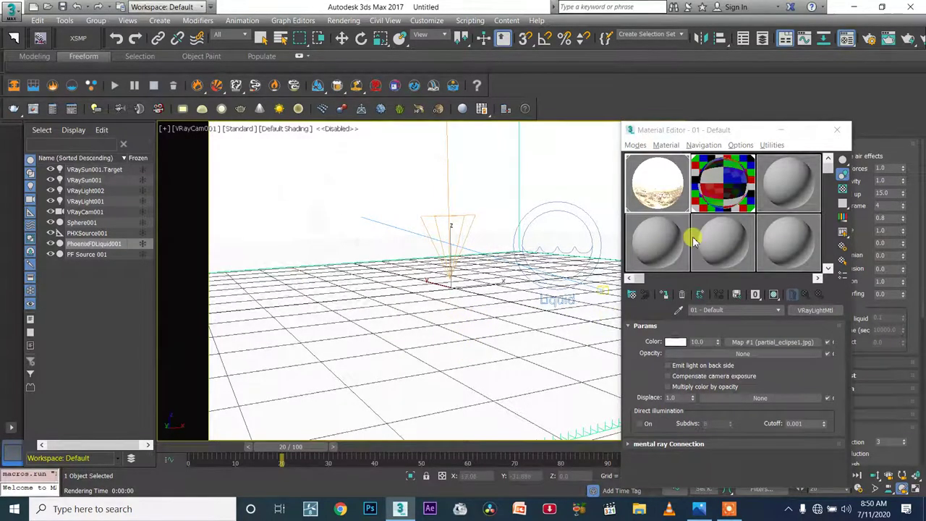
left_click(727, 511)
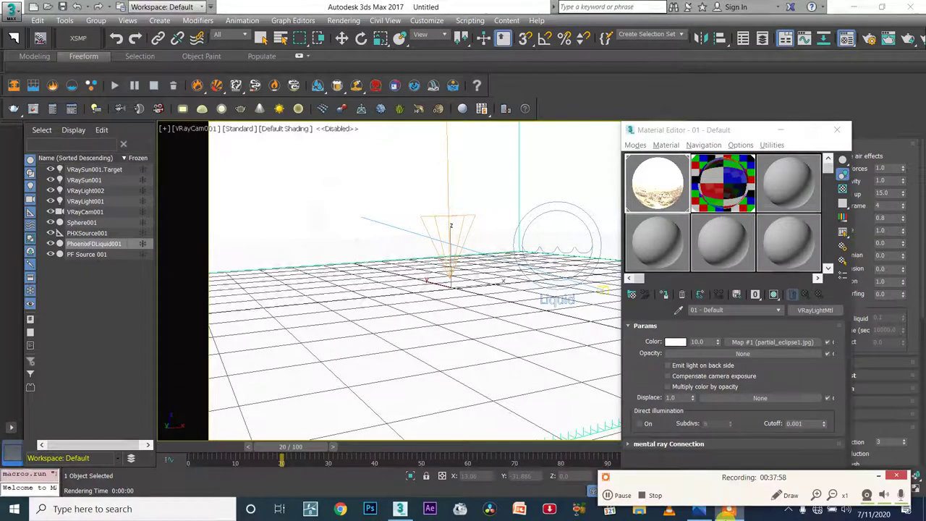